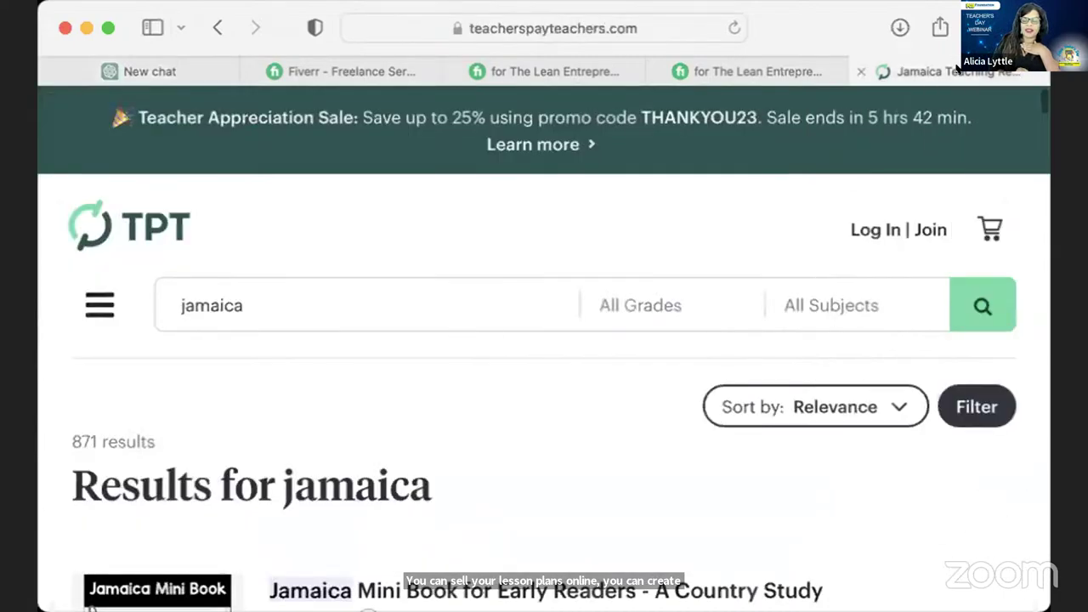
click(956, 69)
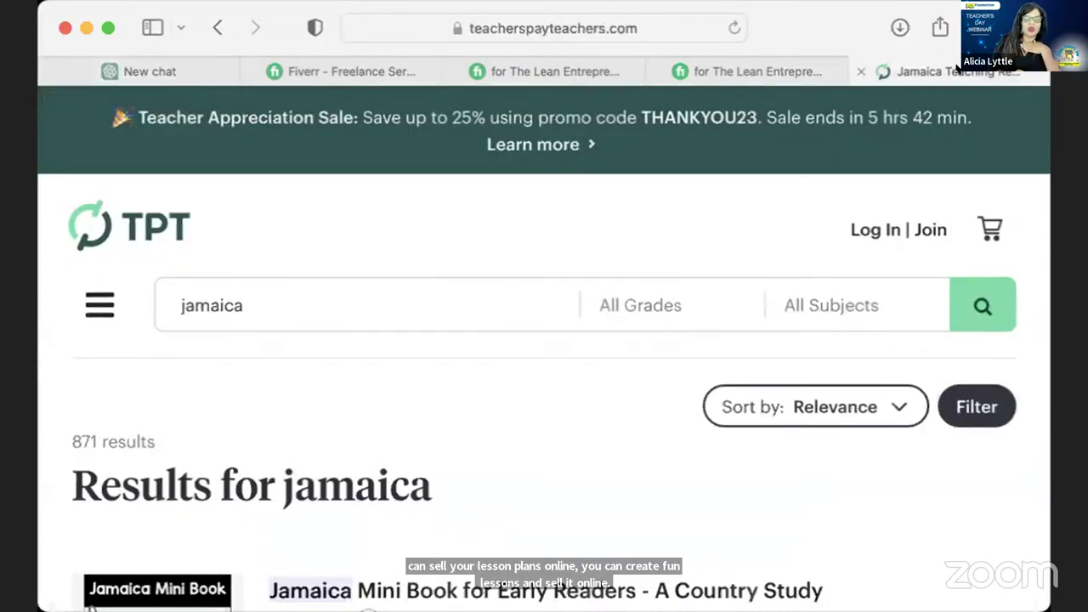
click(678, 27)
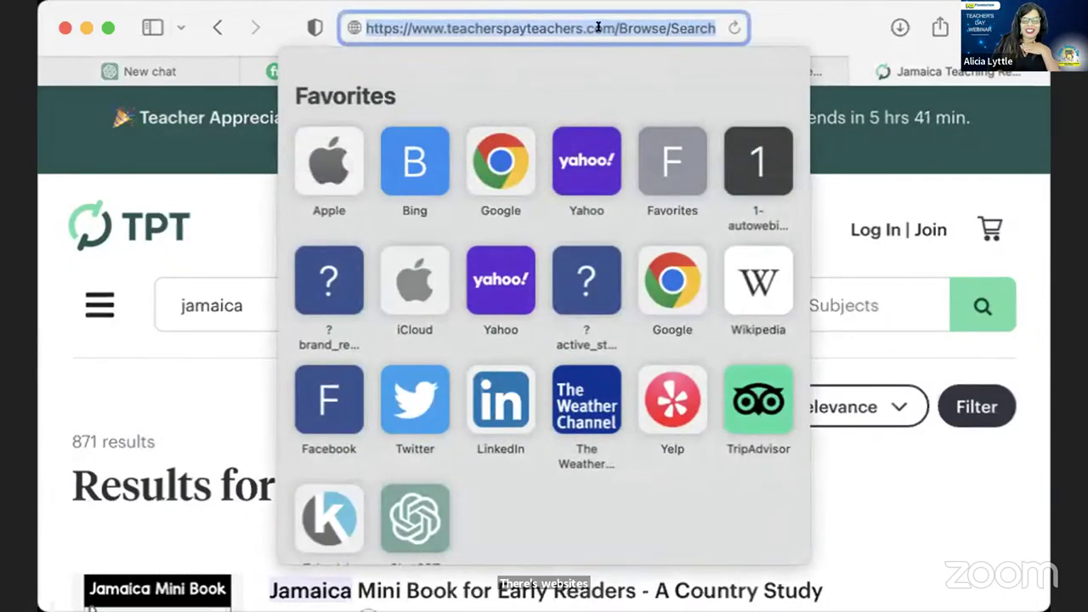
drag(616, 28, 352, 28)
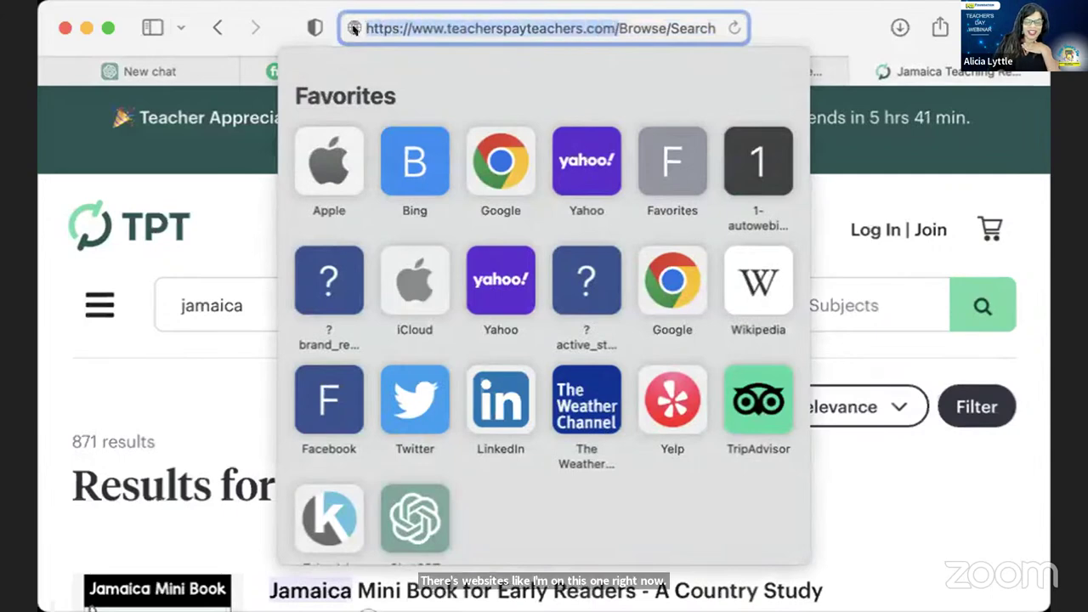
key(super+c)
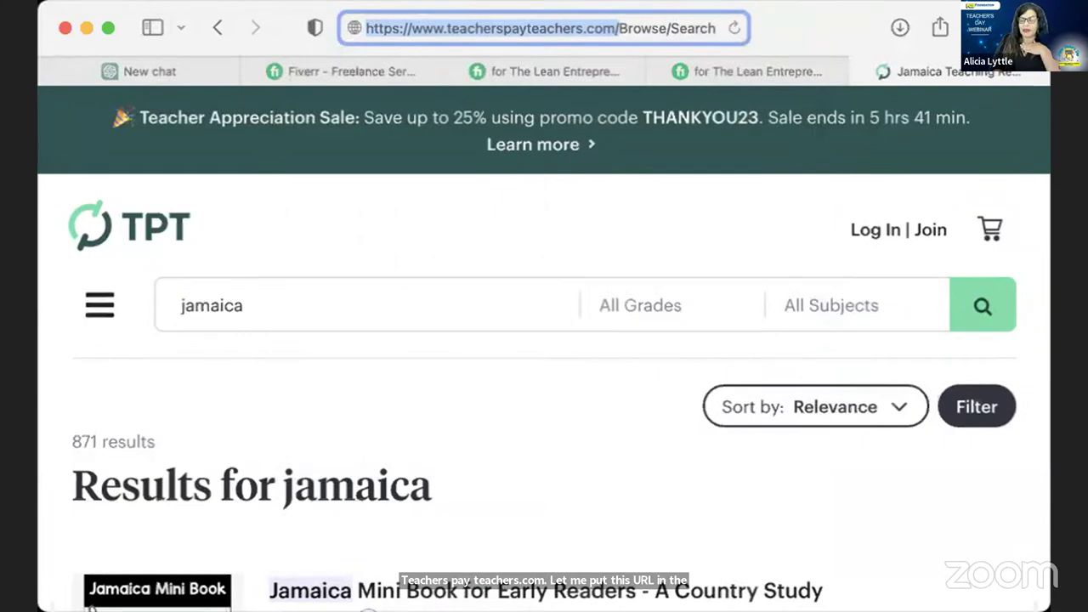
Examine the Jamaica Mini Book for Early Readers listing on Teachers Pay Teachers, highlighting the description's country-study and page-content passages
click(375, 73)
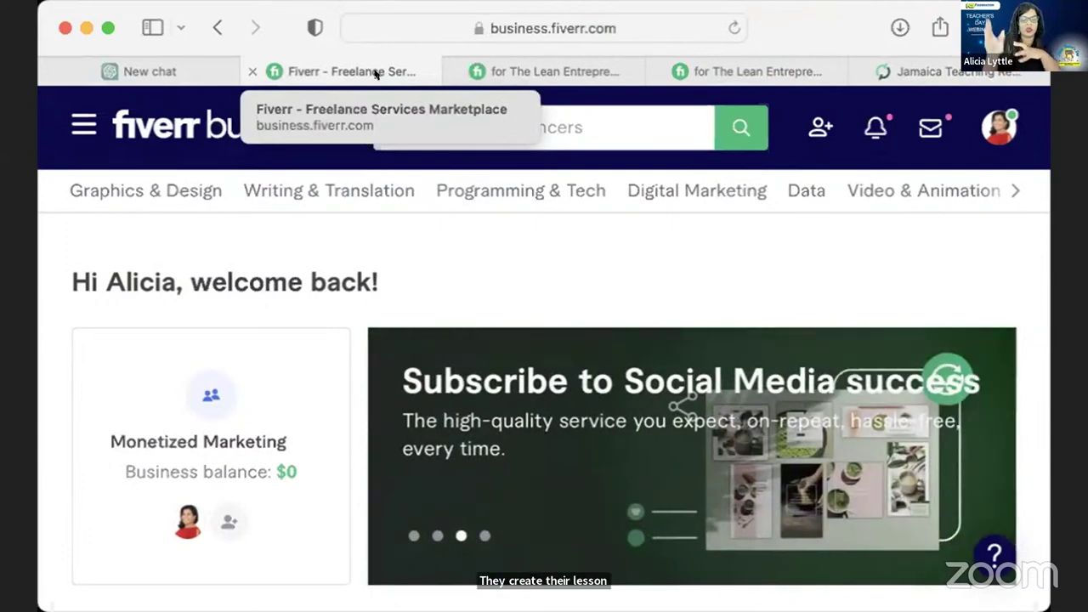
click(954, 70)
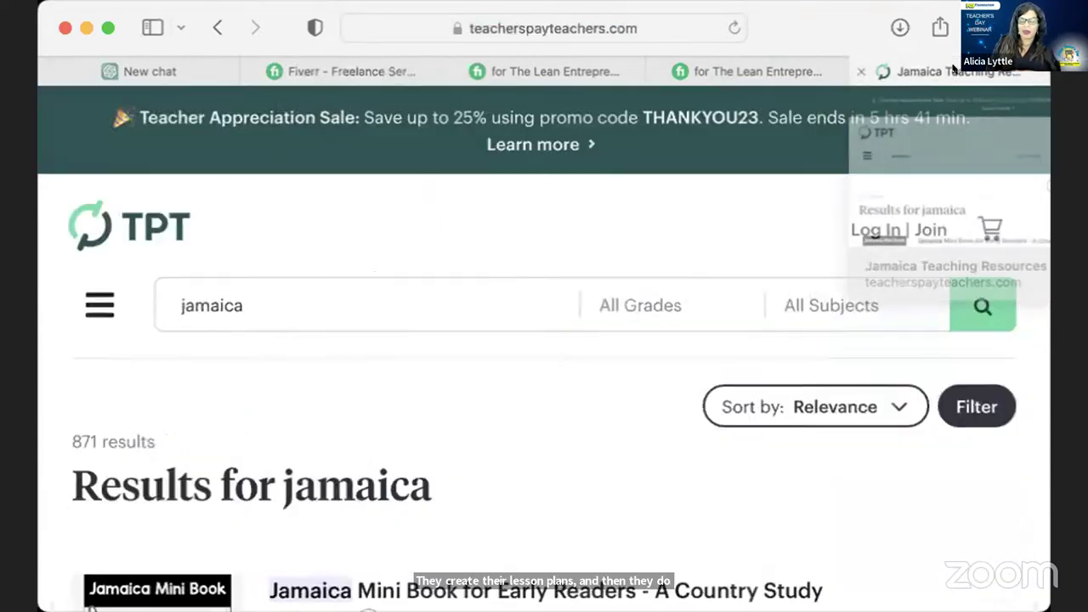
scroll(631, 493, down, 5)
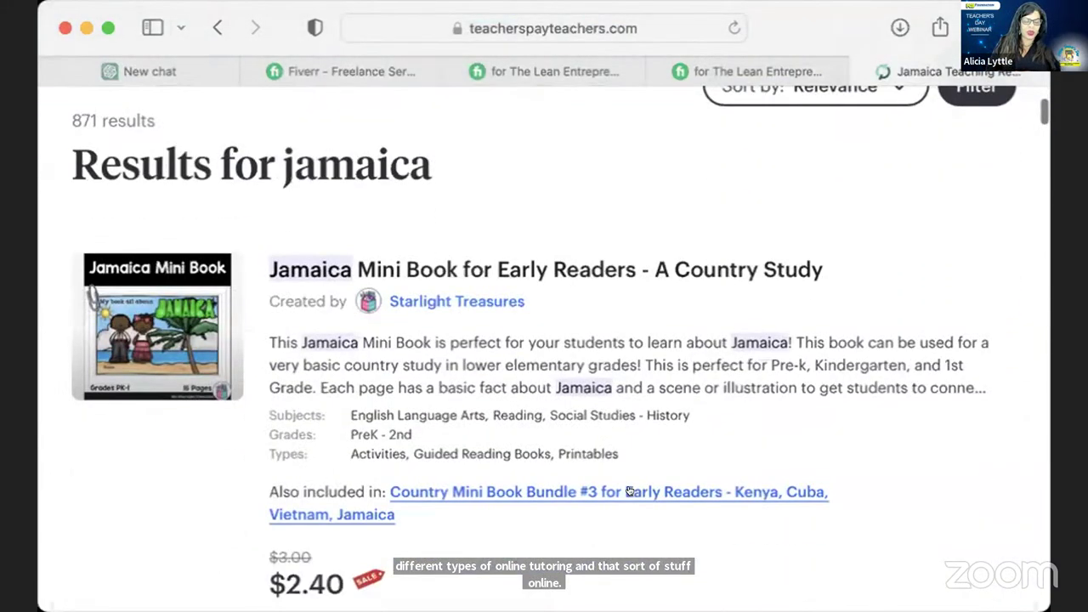
scroll(631, 492, down, 1)
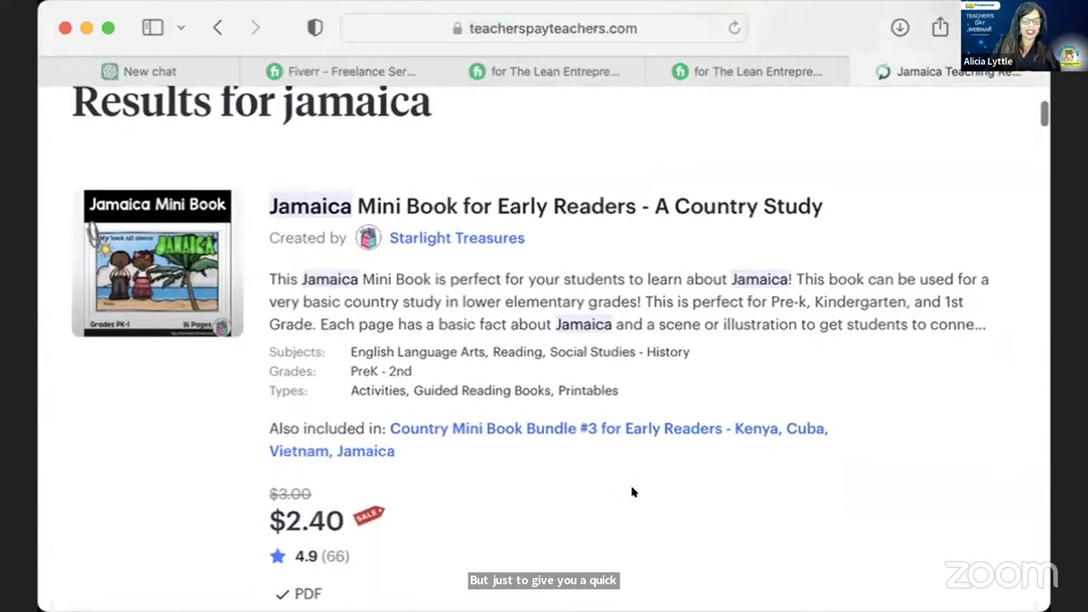
scroll(632, 492, down, 2)
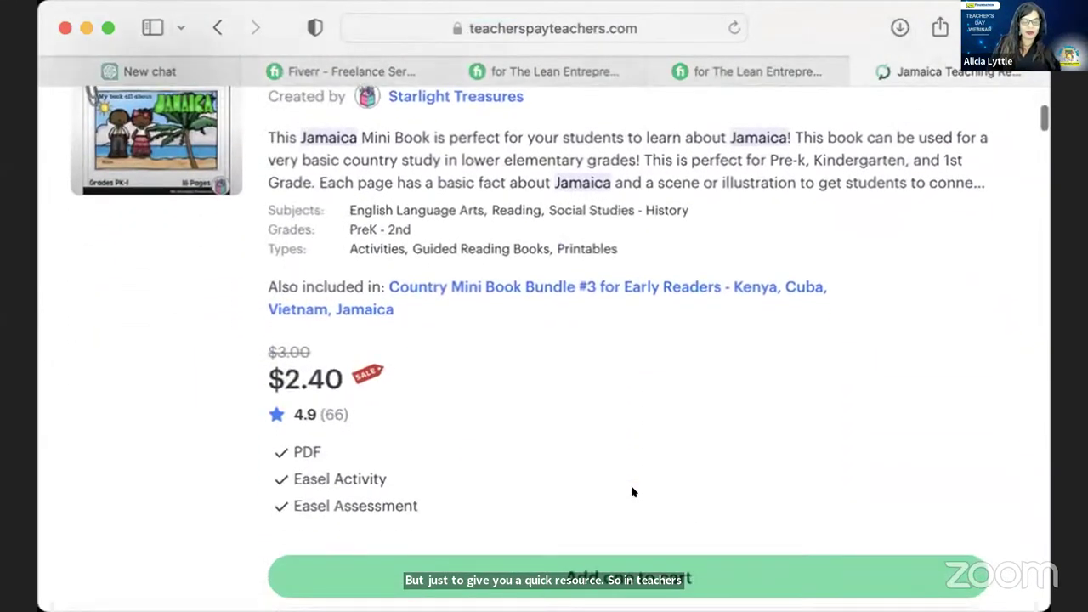
scroll(632, 491, up, 1)
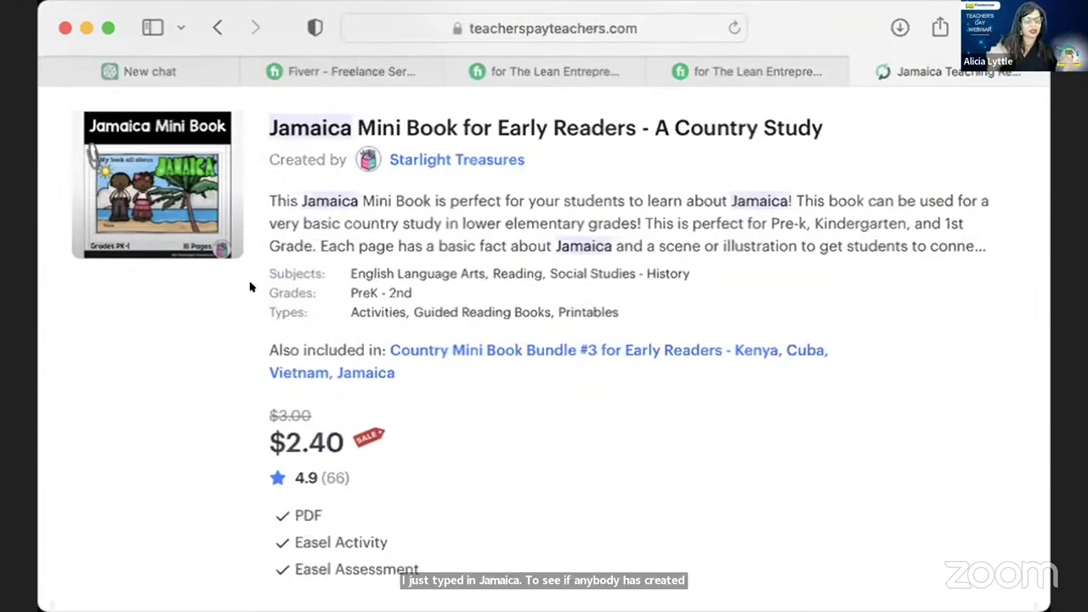
mouse_move(114, 252)
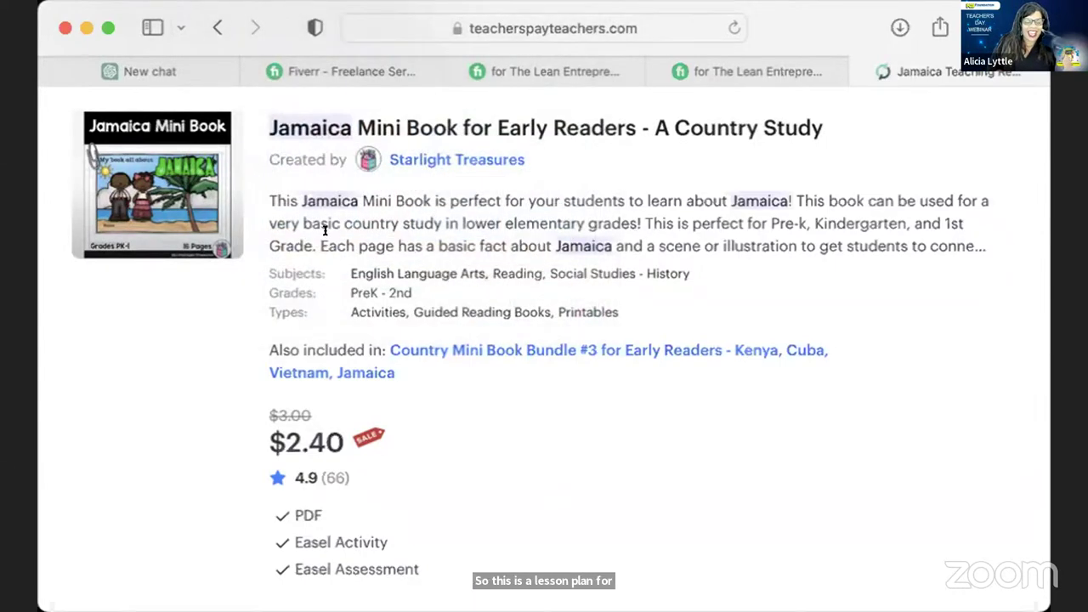
drag(270, 223, 631, 217)
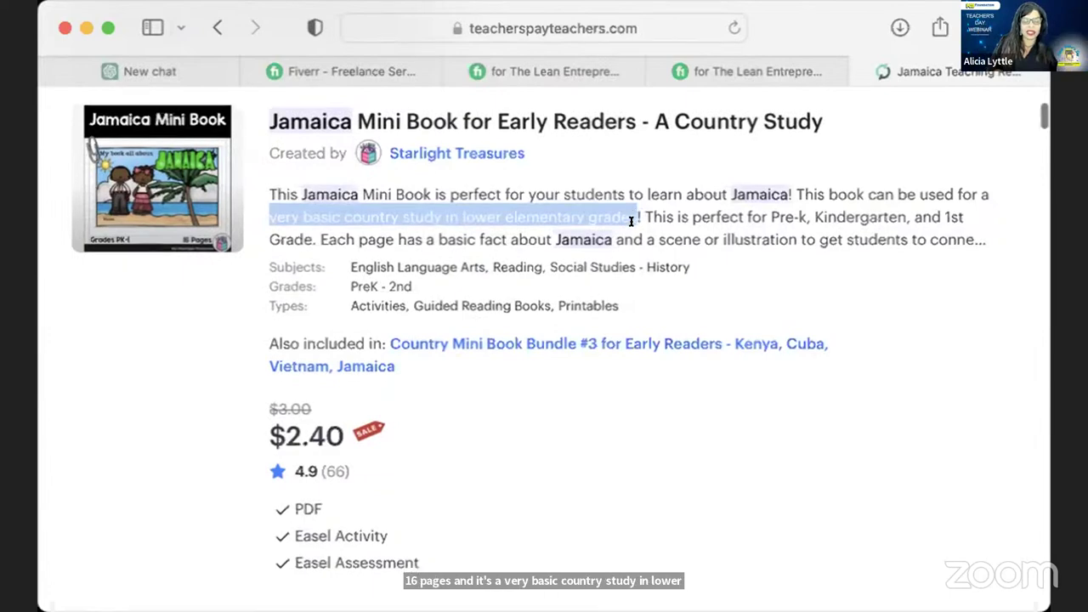
scroll(632, 217, down, 2)
click(322, 188)
drag(321, 188, 969, 190)
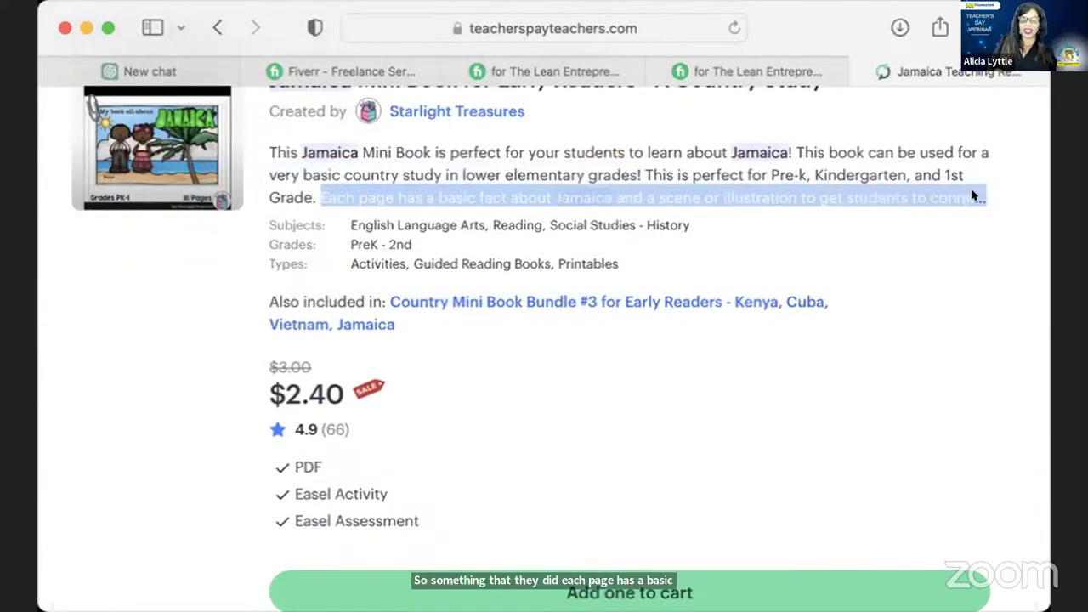
Browse the further Jamaica lesson resources in the results, comparing their descriptions, grades and prices
scroll(776, 235, down, 5)
scroll(776, 236, down, 15)
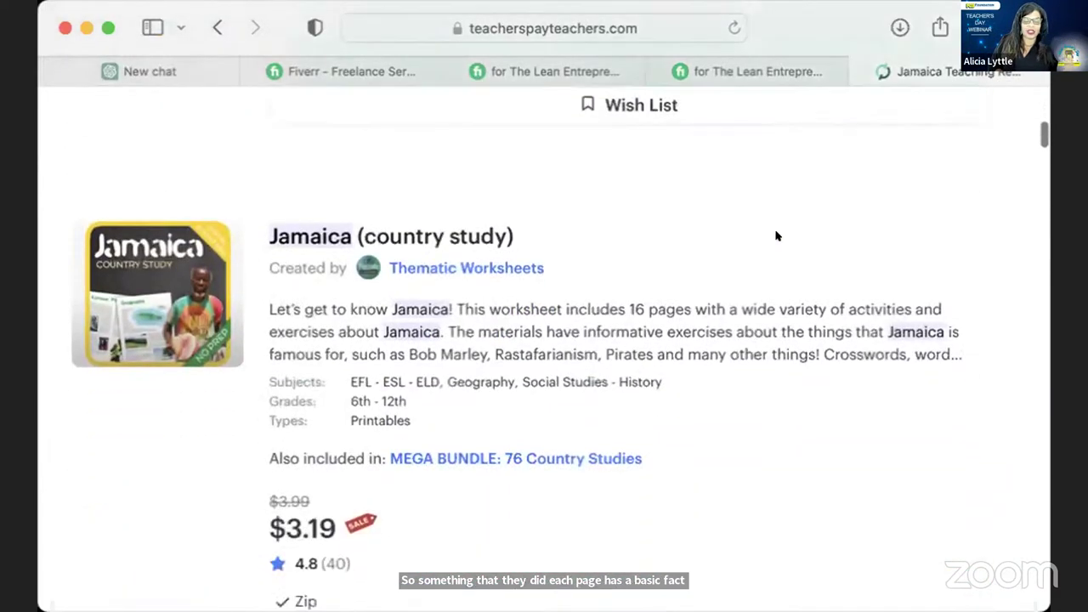
scroll(777, 235, down, 10)
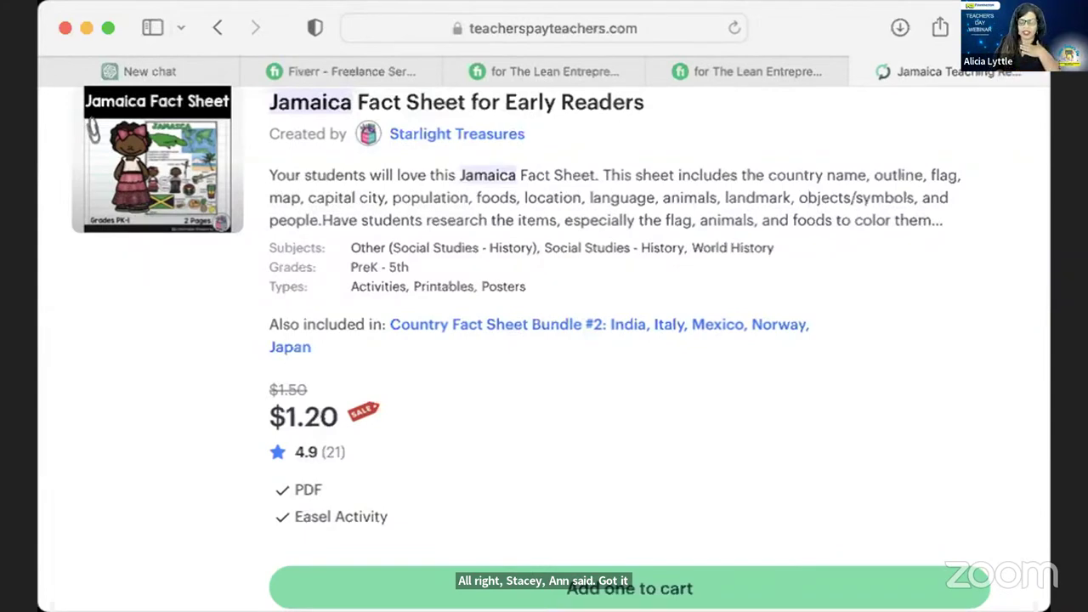
click(202, 69)
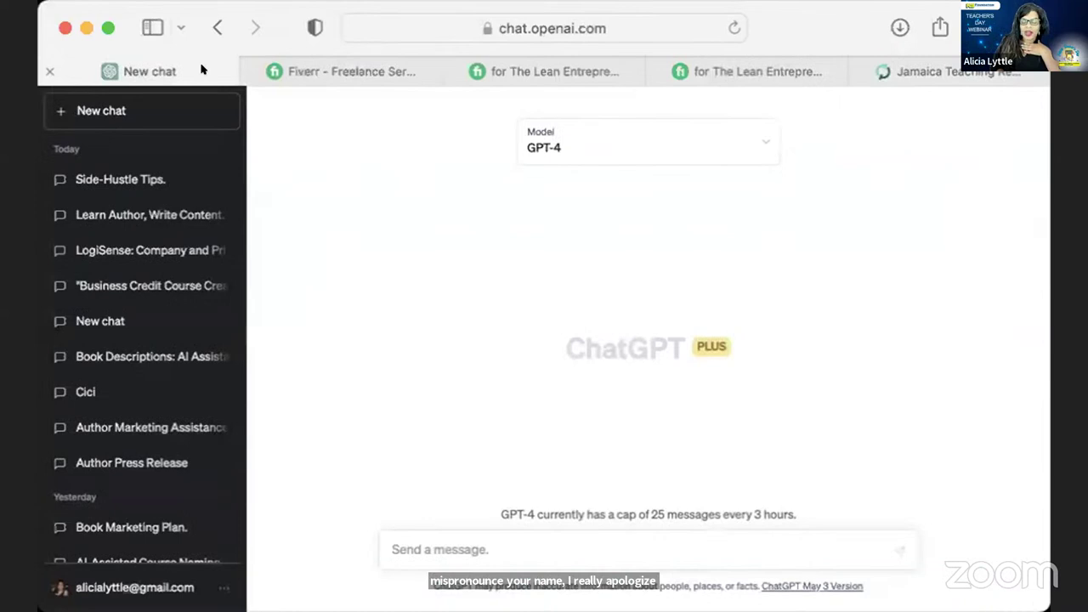
click(455, 544)
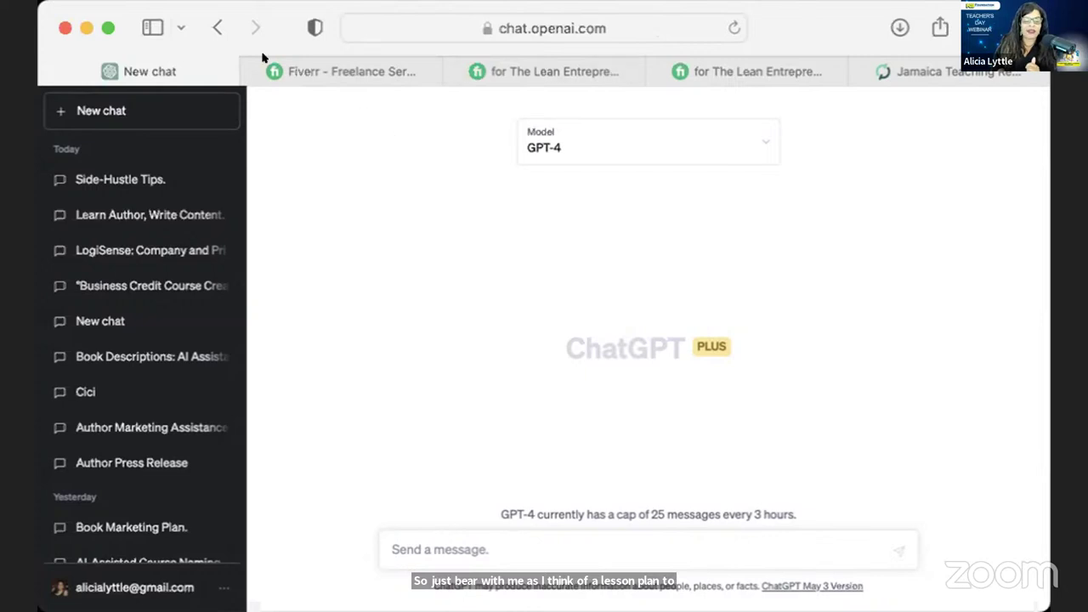
click(551, 28)
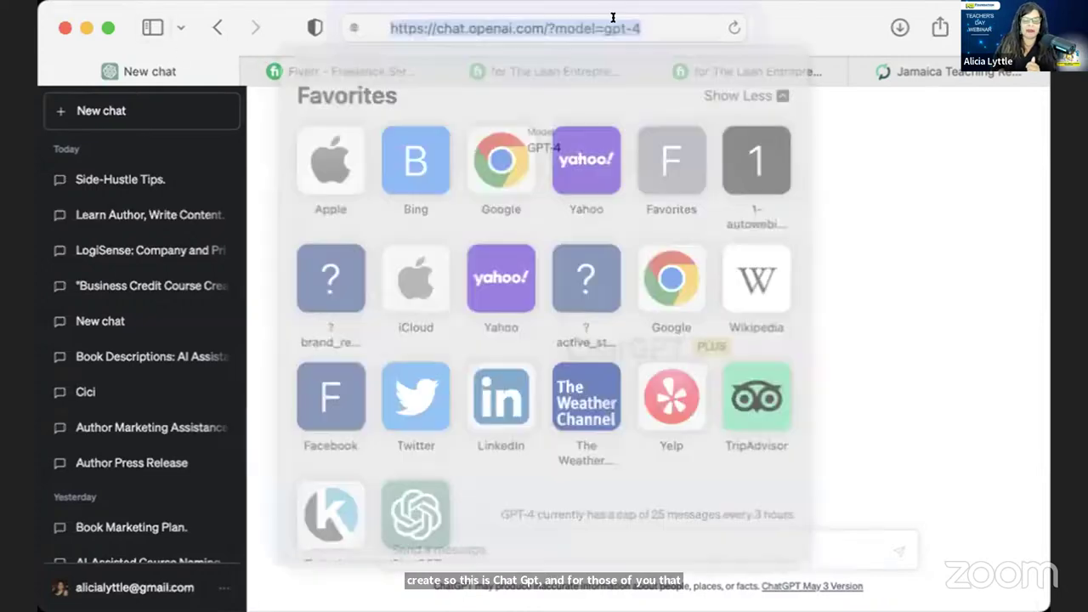
click(516, 28)
drag(516, 28, 352, 28)
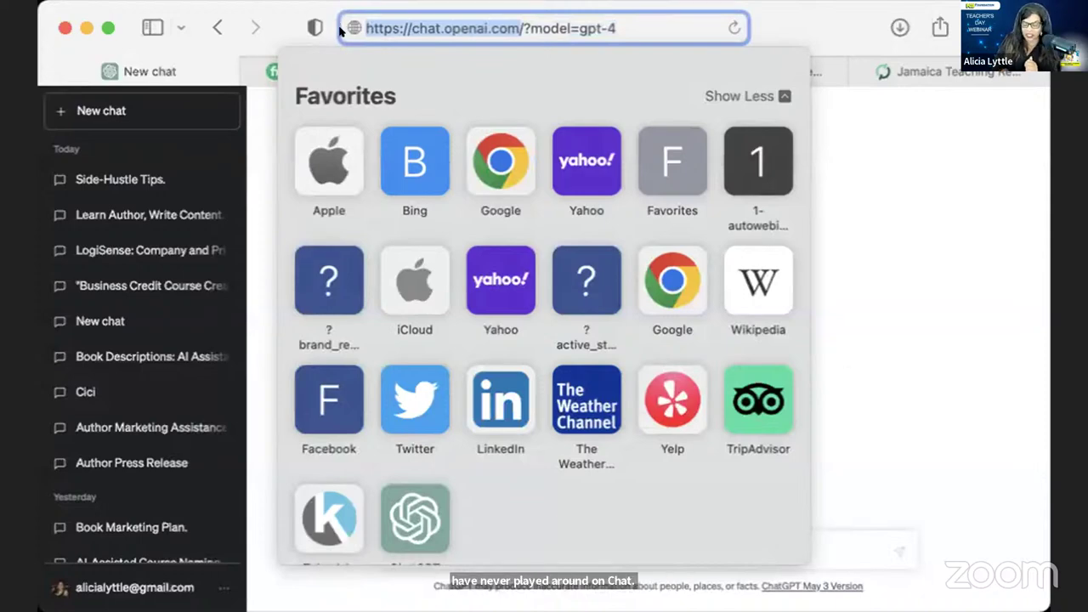
key(Escape)
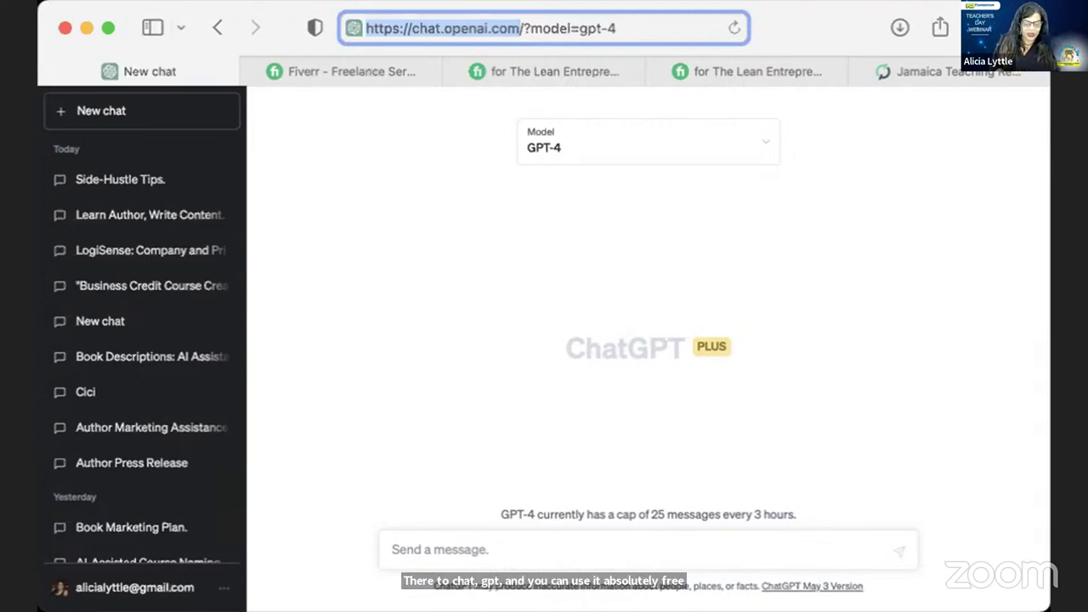
Write the prompt "Create a lesson plan from 2nd to 3rd graders on the solar system." in the new GPT-4 chat
click(724, 551)
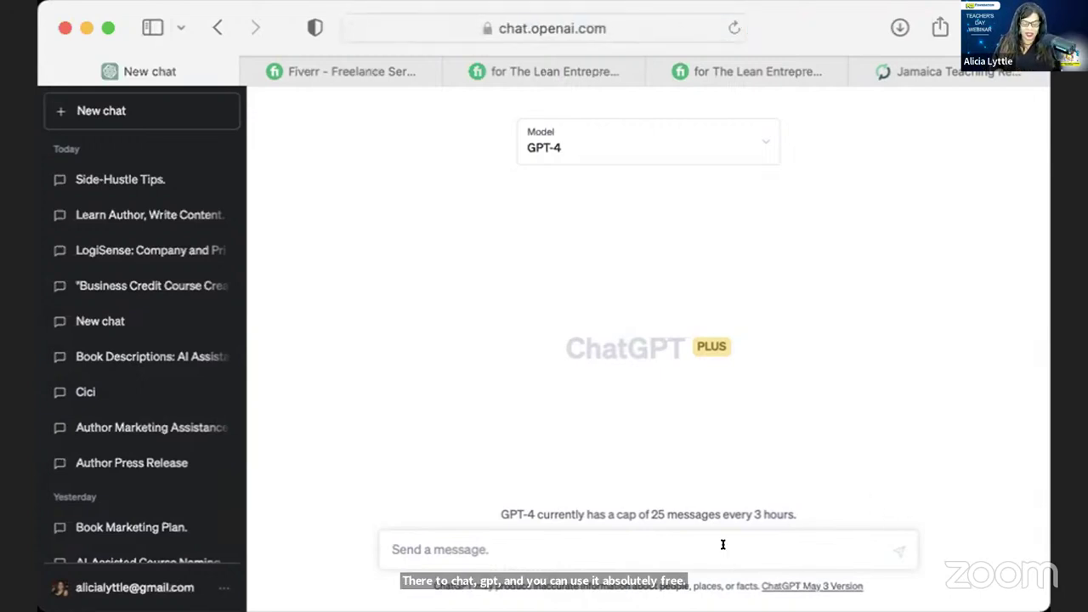
text(c)
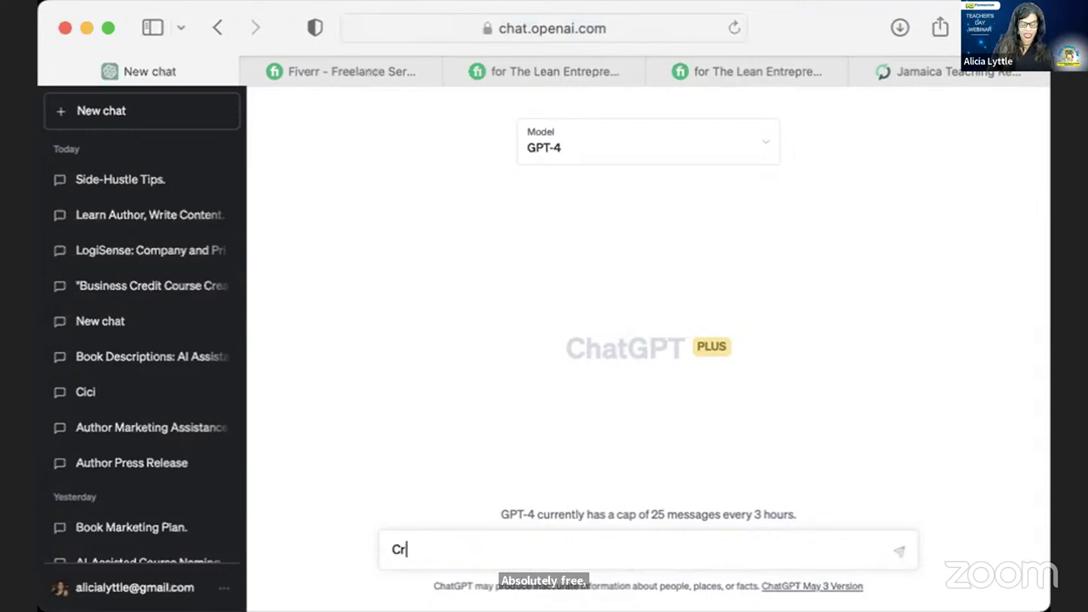
text(reate )
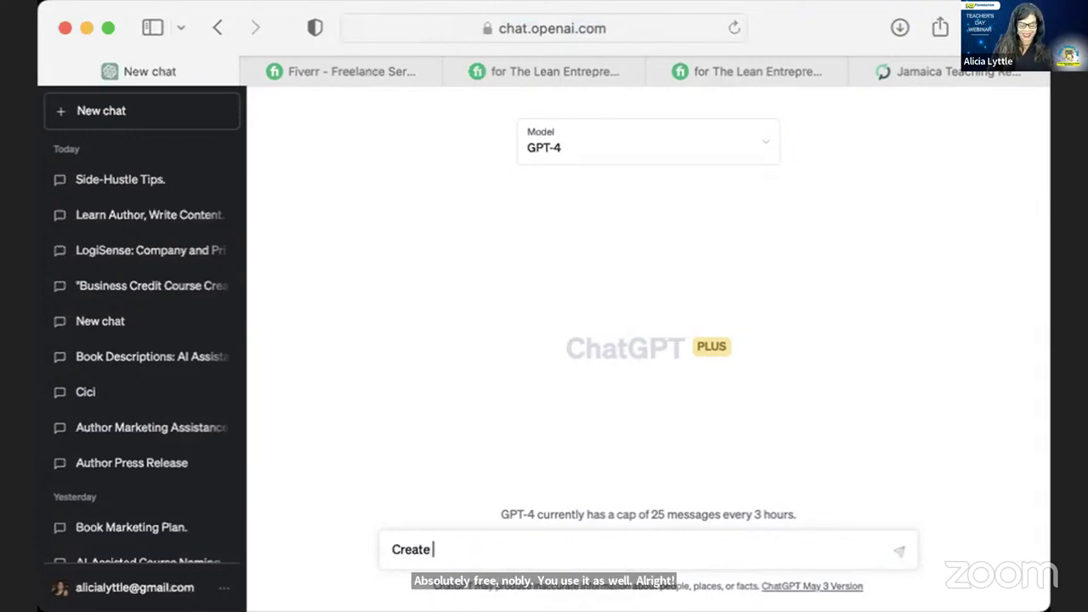
text(a losson )
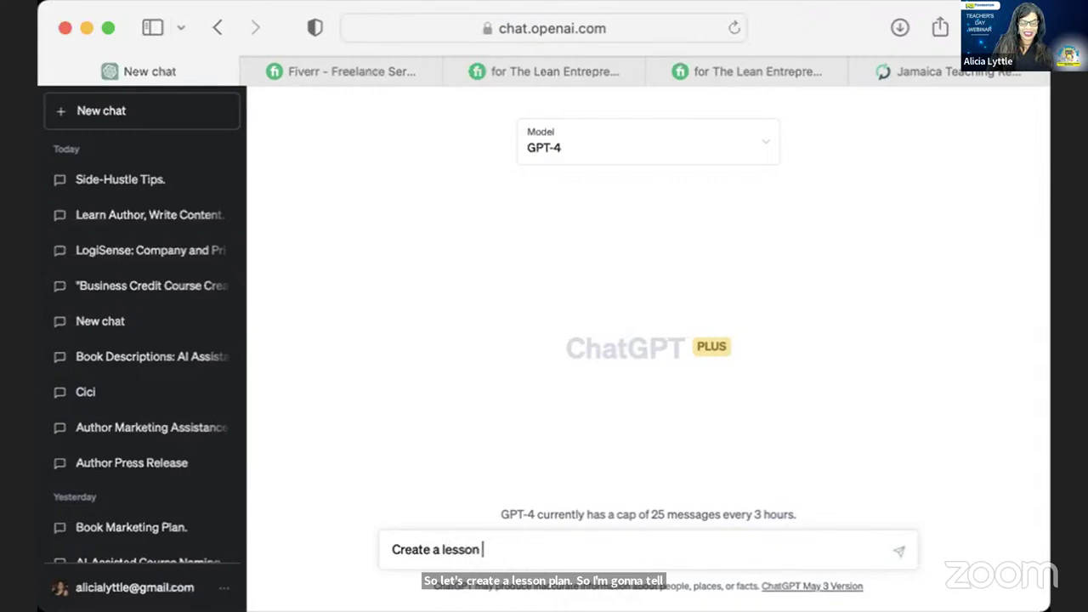
text(plan from)
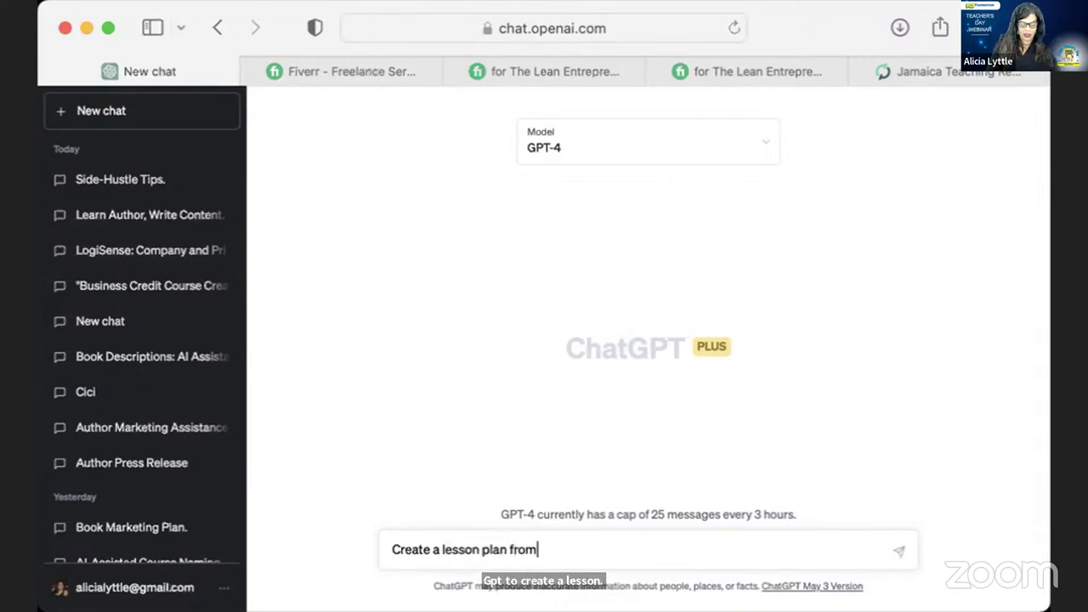
text( 2-3)
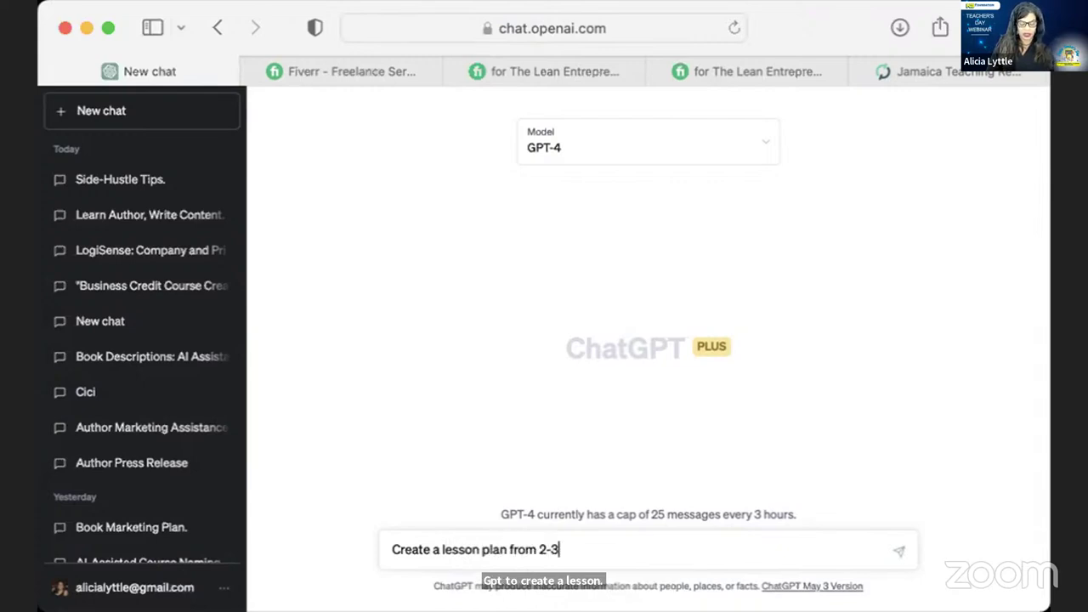
key(BackSpace)
key(BackSpace)
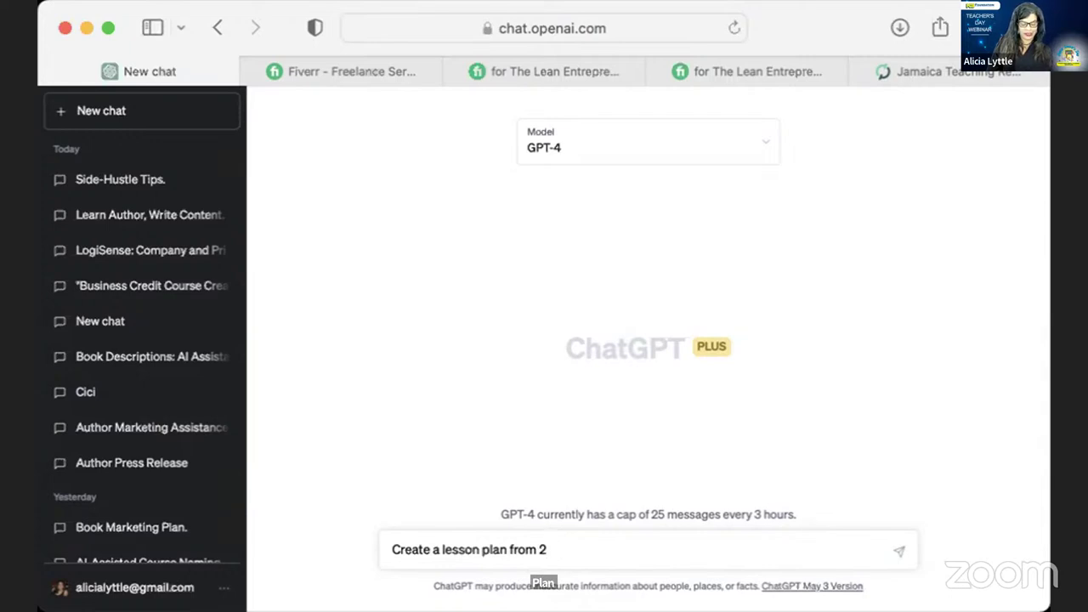
text(nd to 3r)
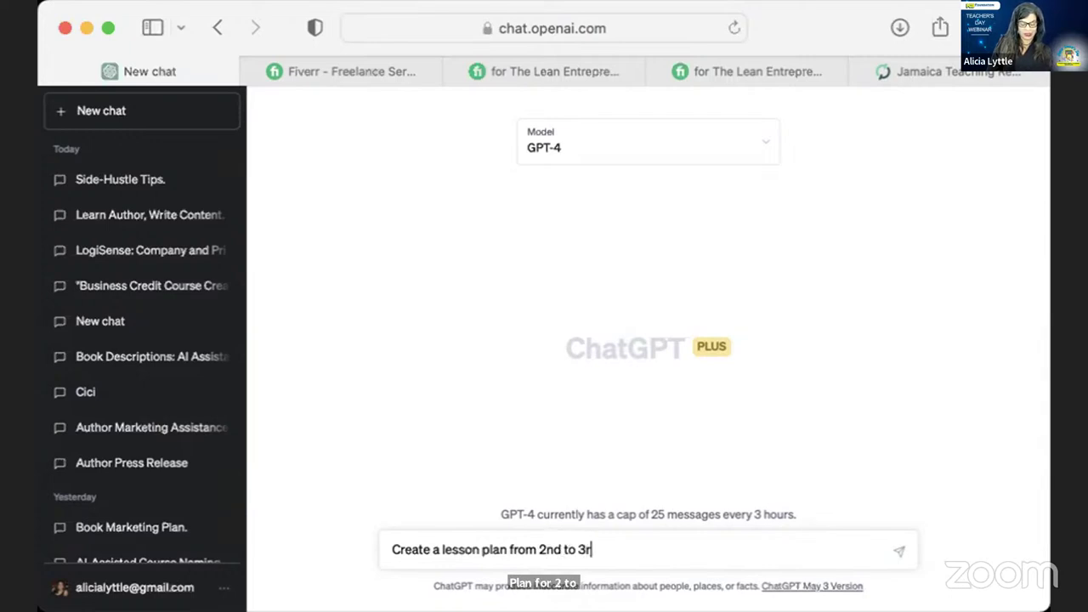
text(d graders )
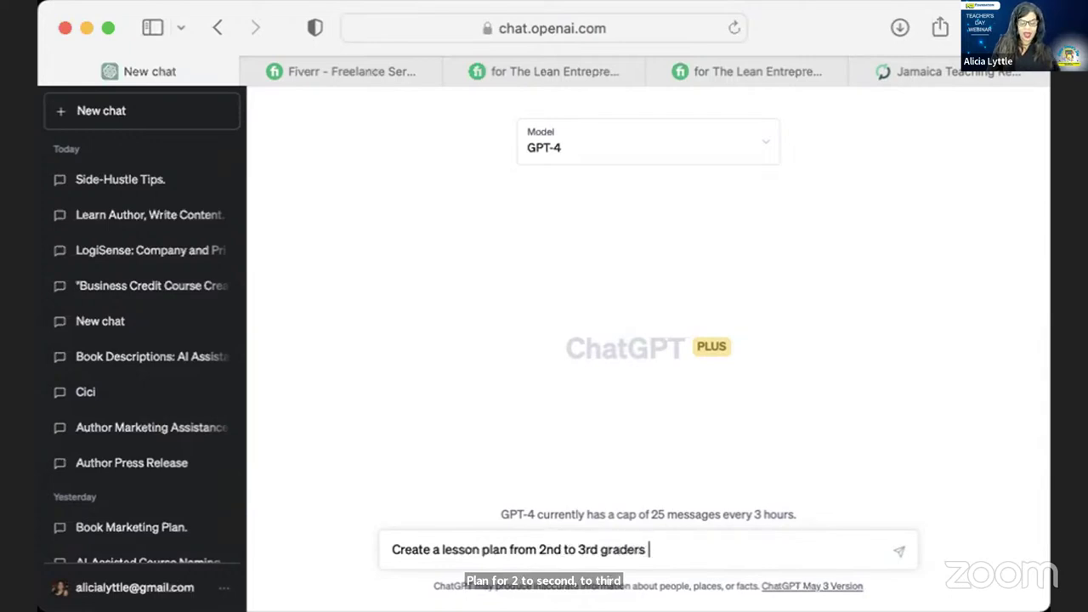
text(on the solar )
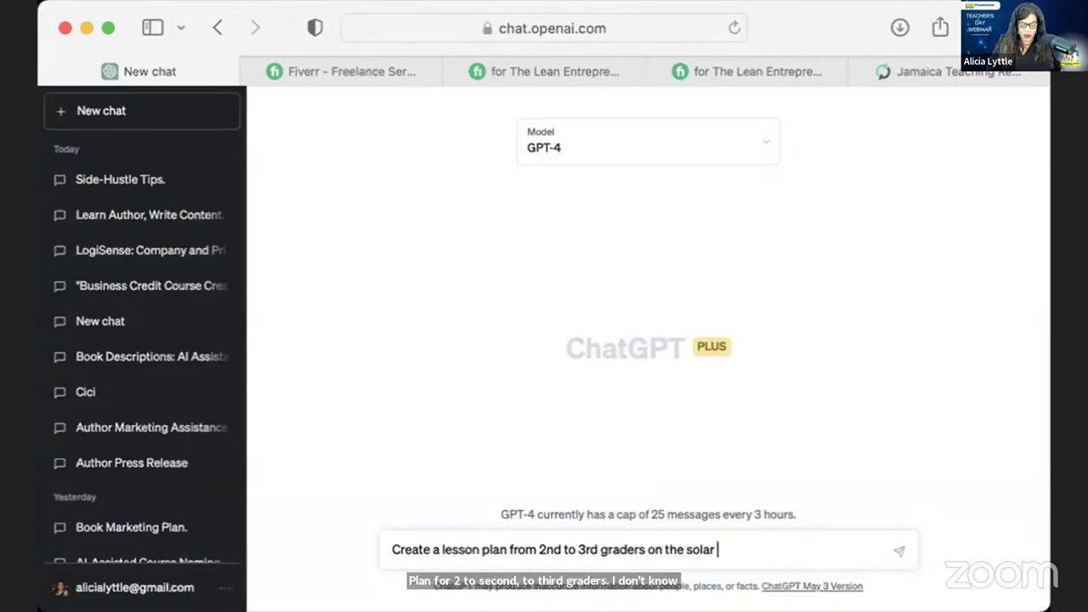
text(syt)
text(stem)
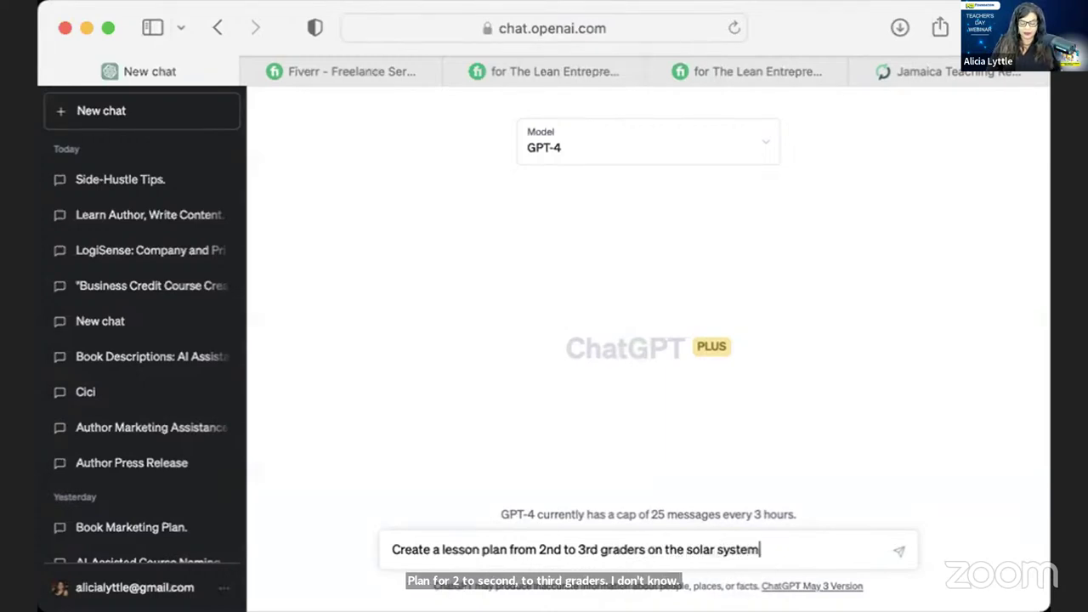
text(.)
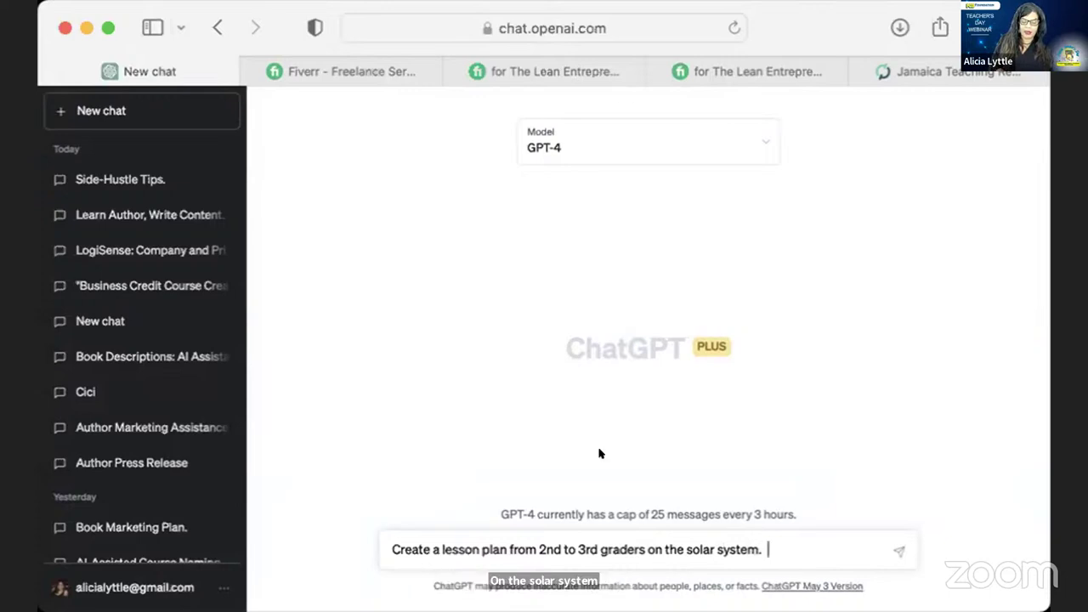
Replace the word "from" with "for" before "2nd to 3rd graders" in the unsent lesson plan prompt
scroll(599, 453, up, 5)
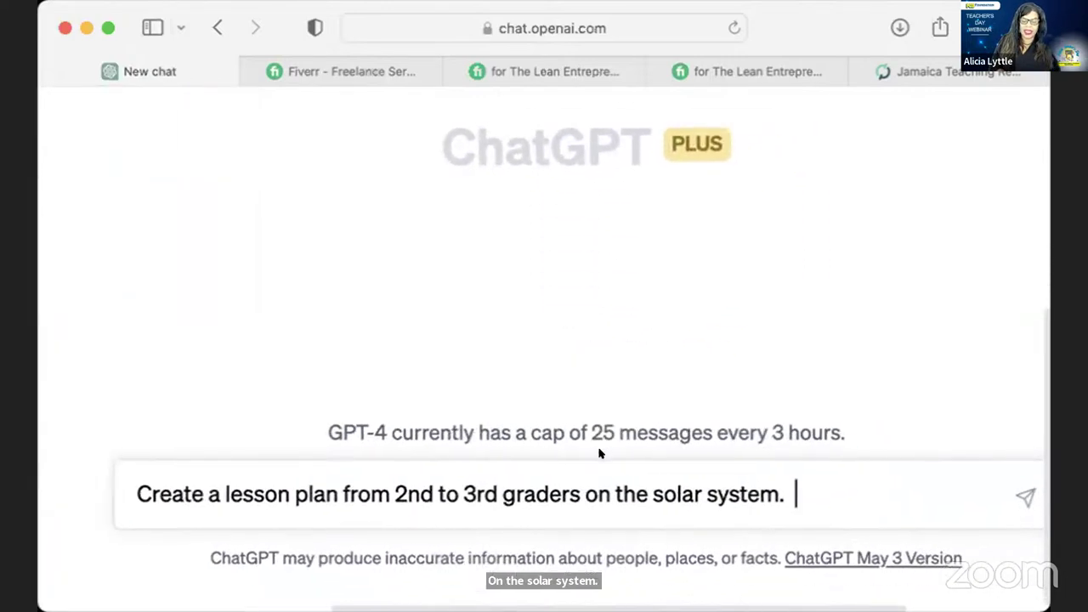
scroll(600, 453, right, 3)
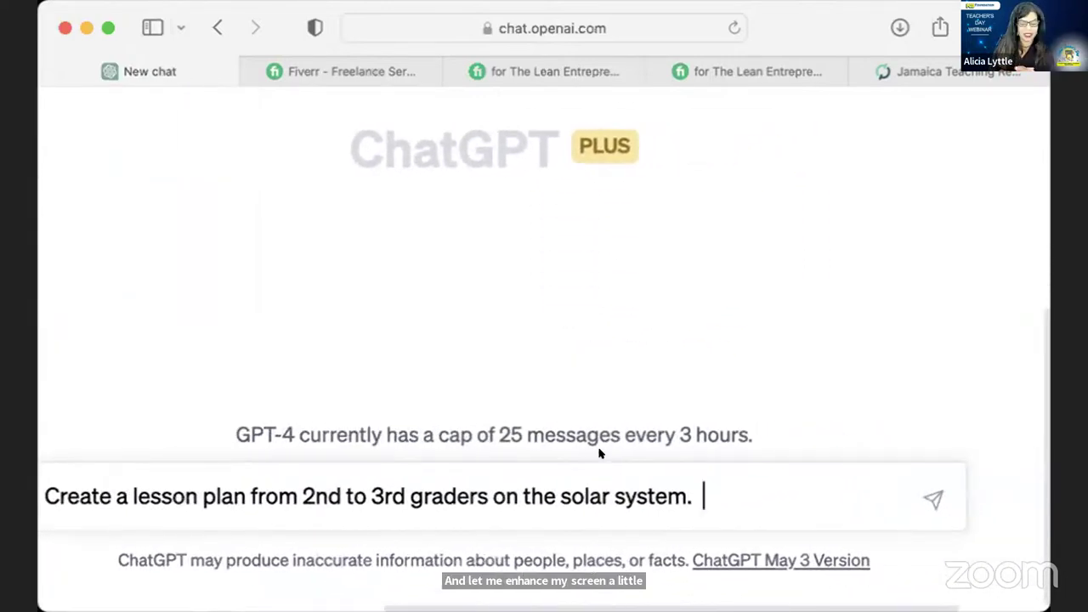
scroll(599, 453, left, 1)
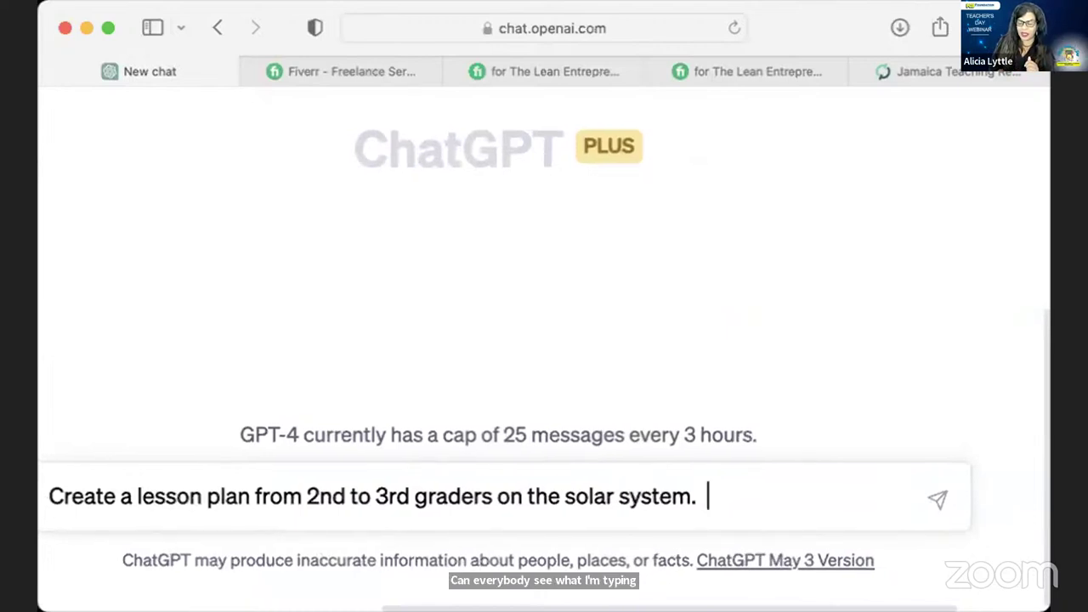
scroll(796, 488, left, 2)
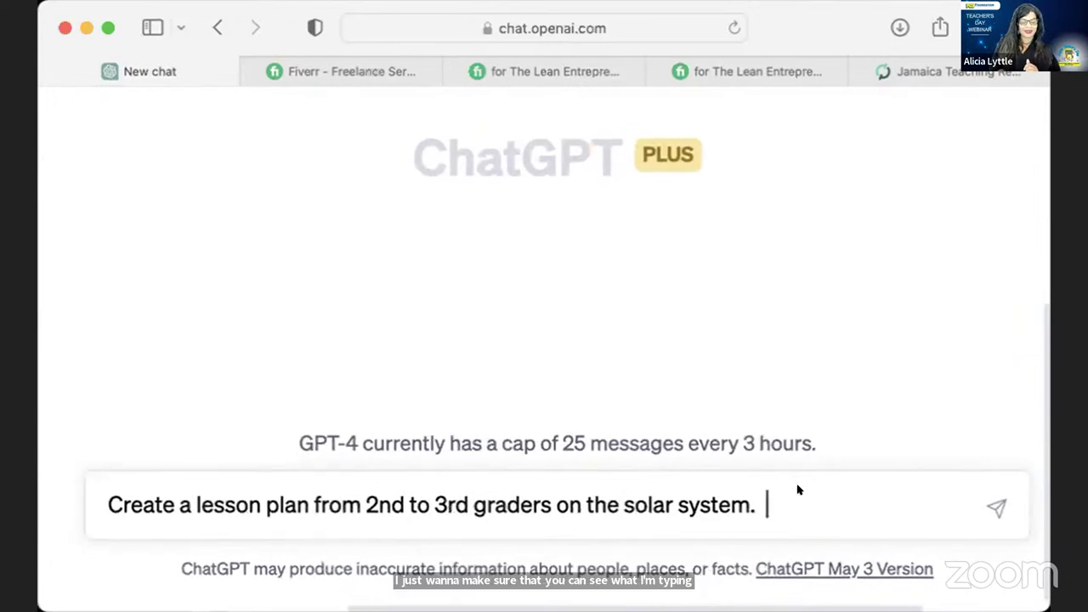
click(332, 504)
text(\)
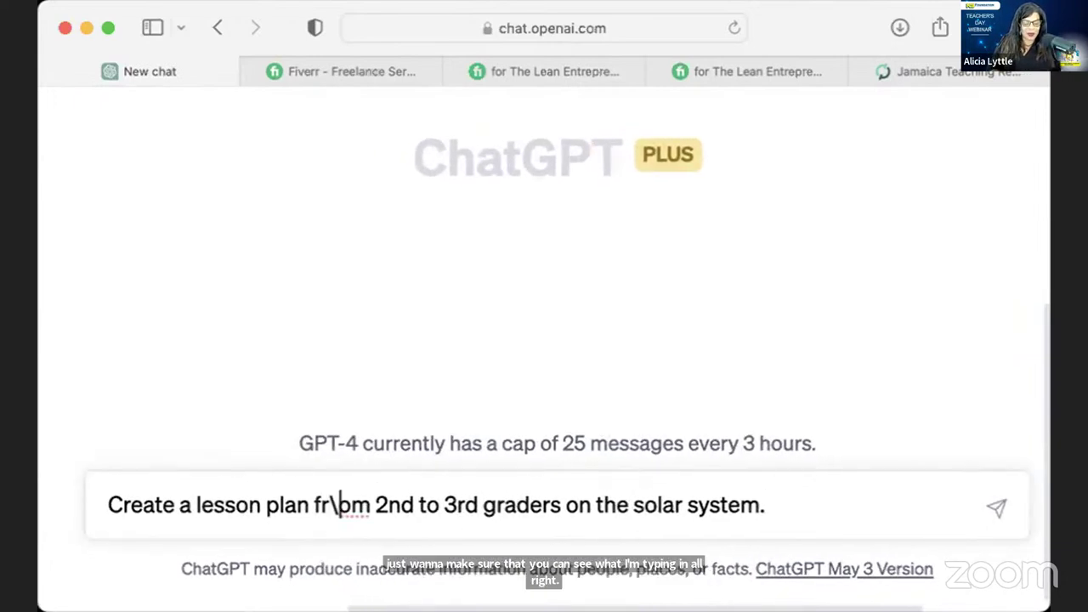
key(BackSpace)
key(BackSpace)
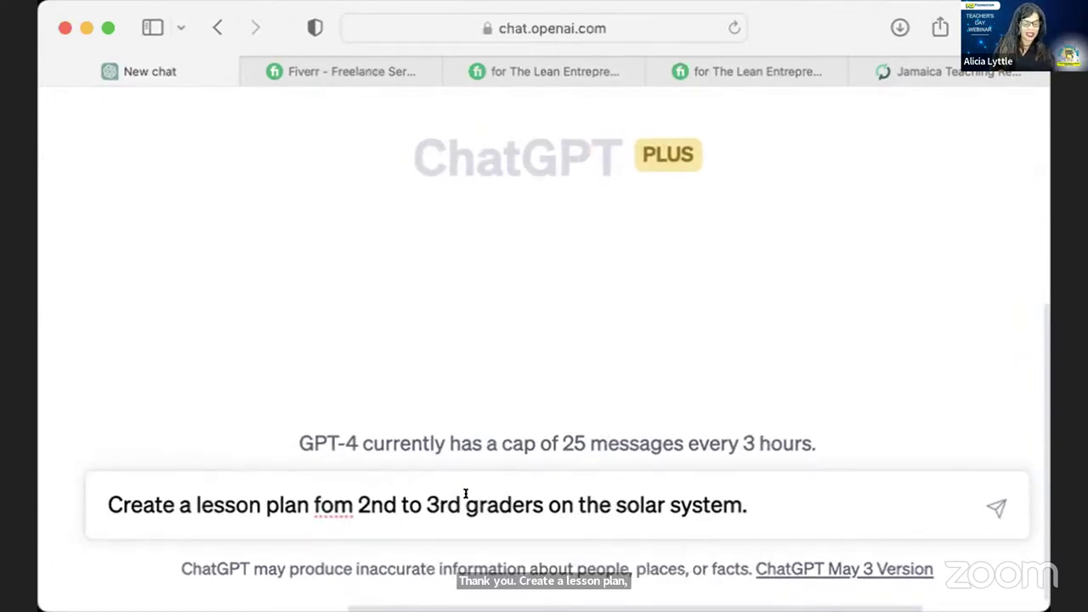
key(Right)
key(Right)
key(Right)
key(BackSpace)
key(BackSpace)
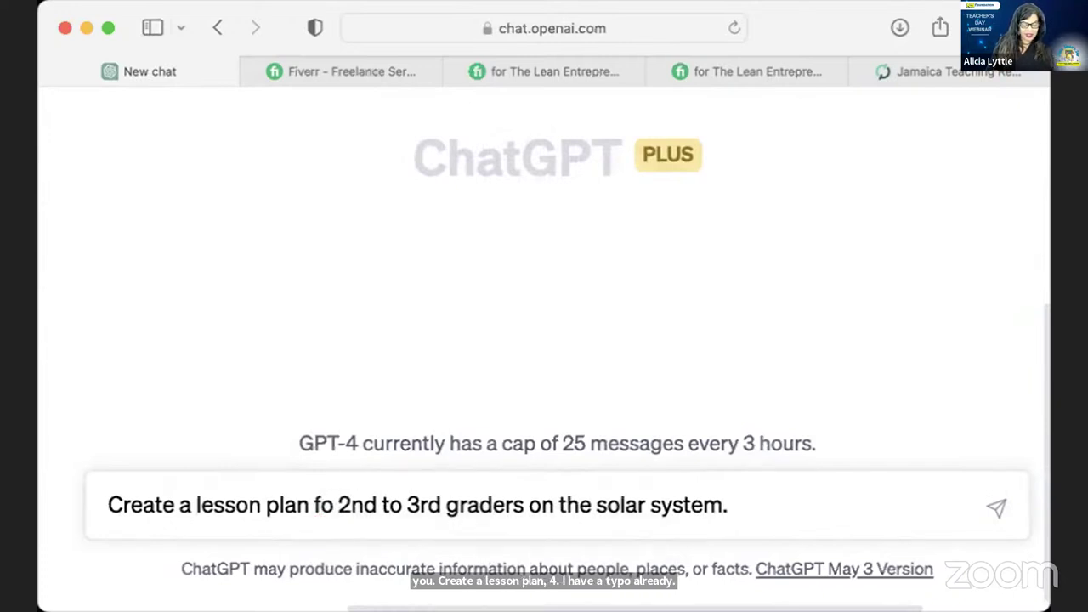
text(r)
Append "Include objectives and activities and resources." to the end of the lesson plan prompt and submit it
click(757, 495)
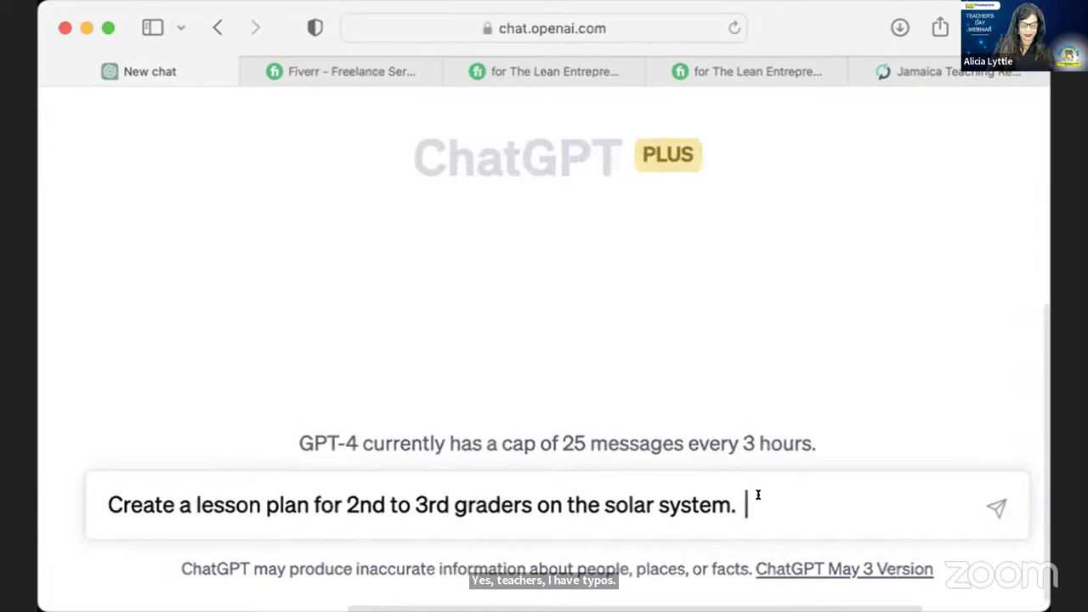
text(Include)
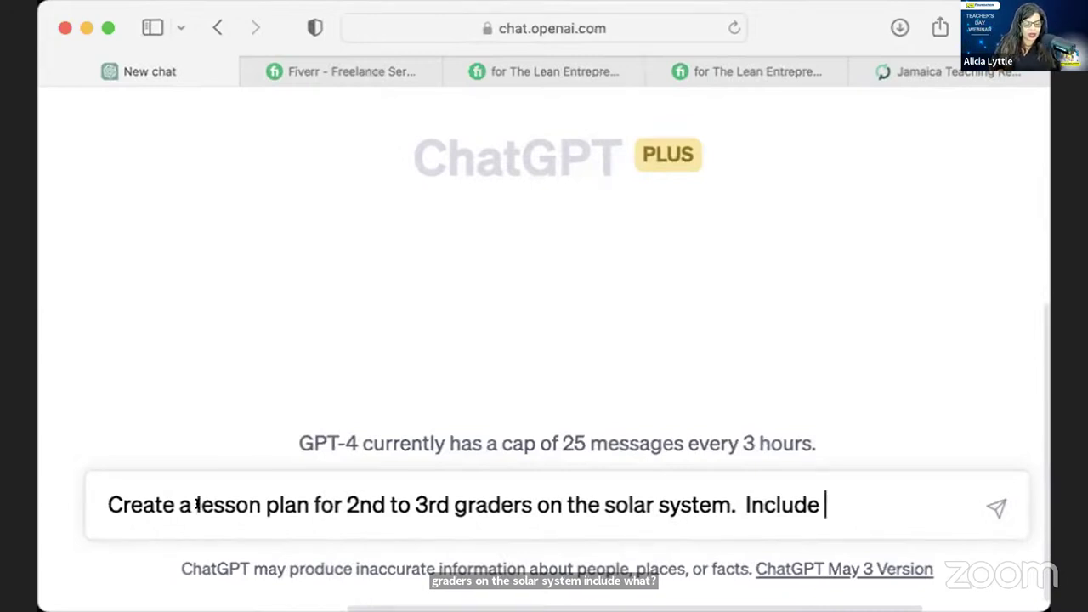
click(315, 505)
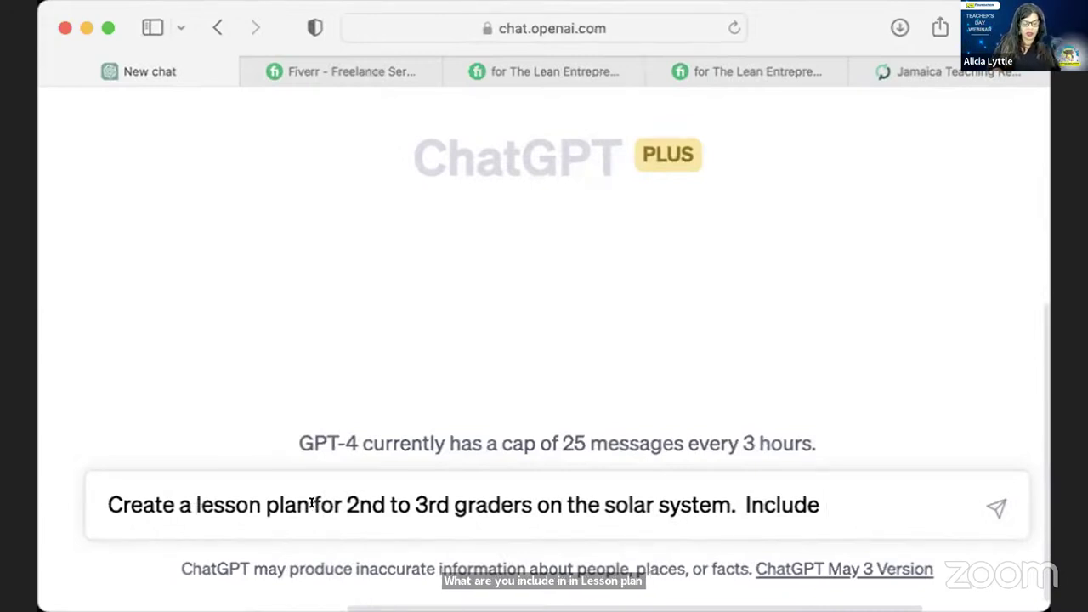
click(339, 505)
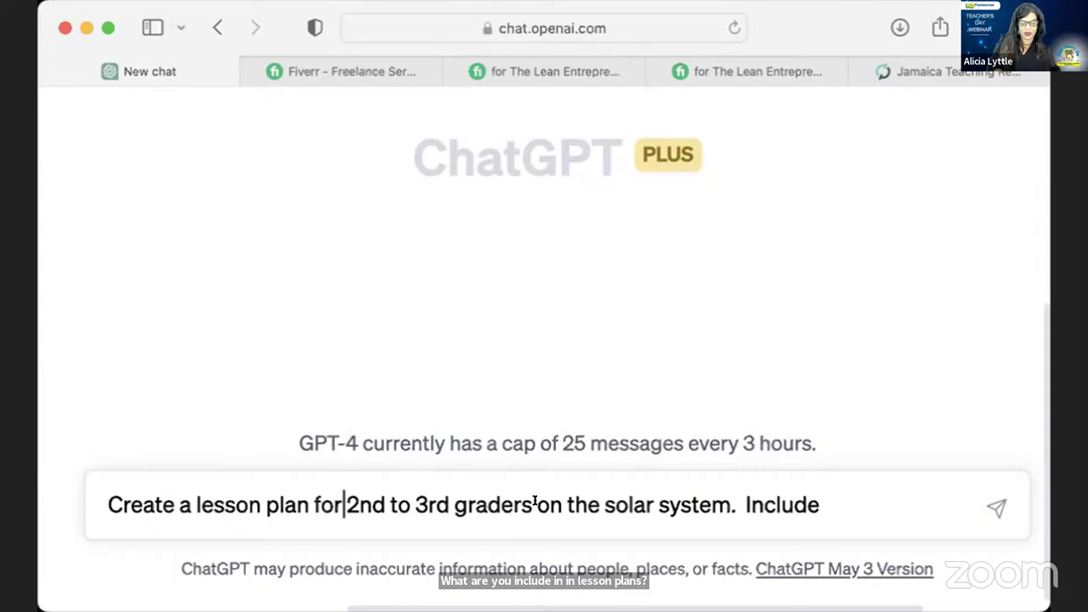
click(826, 500)
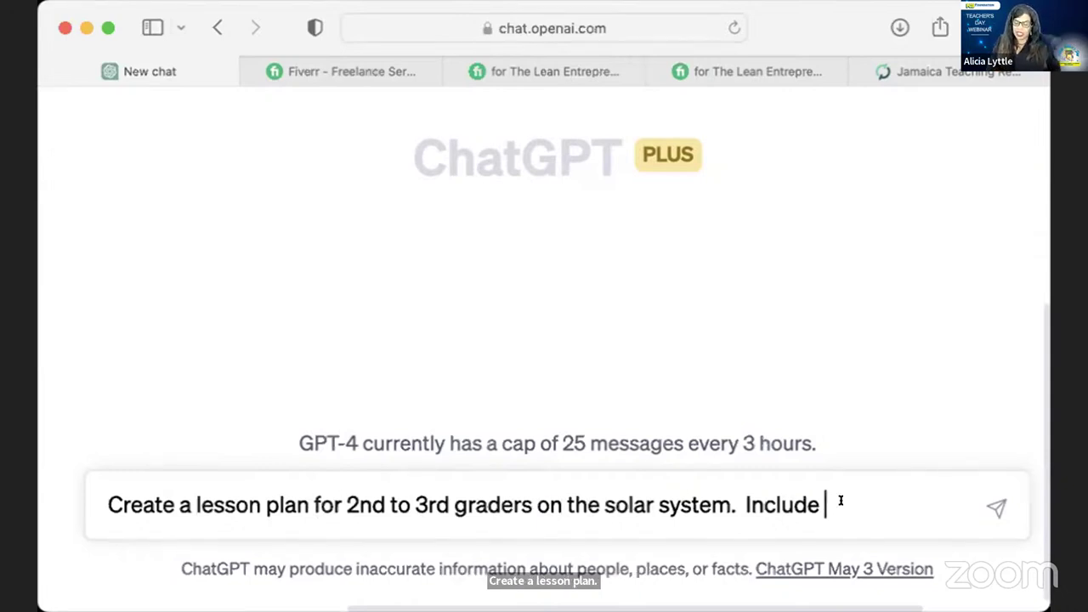
text(objecti)
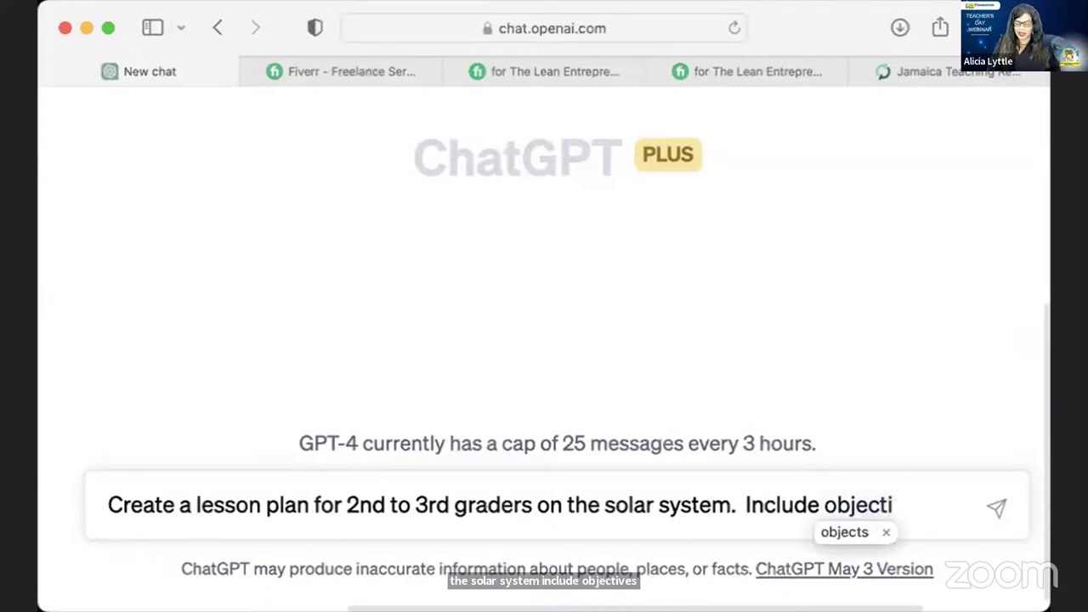
text(ves)
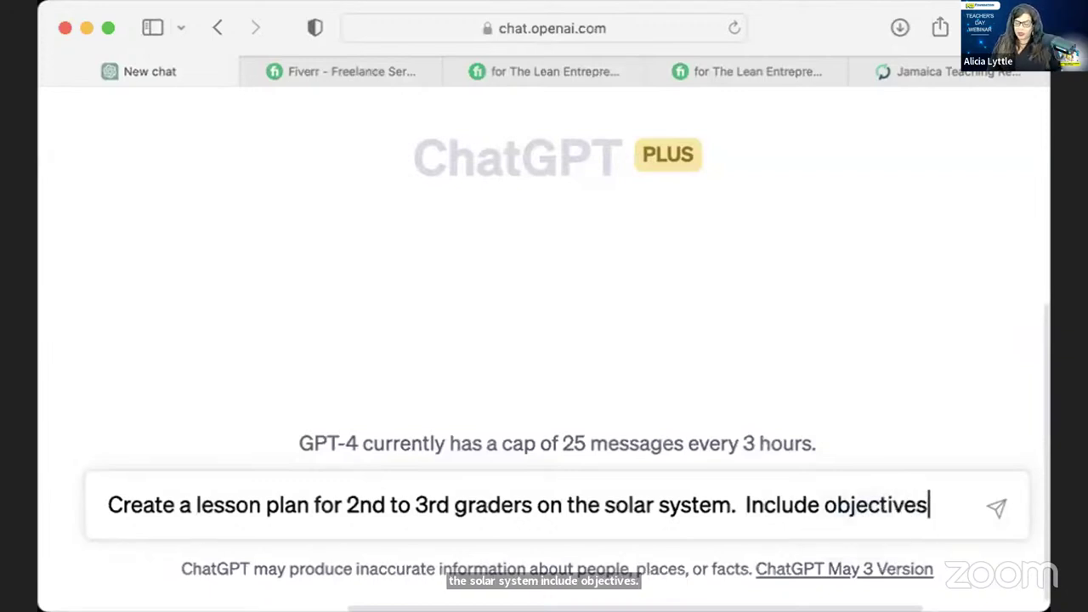
text( and )
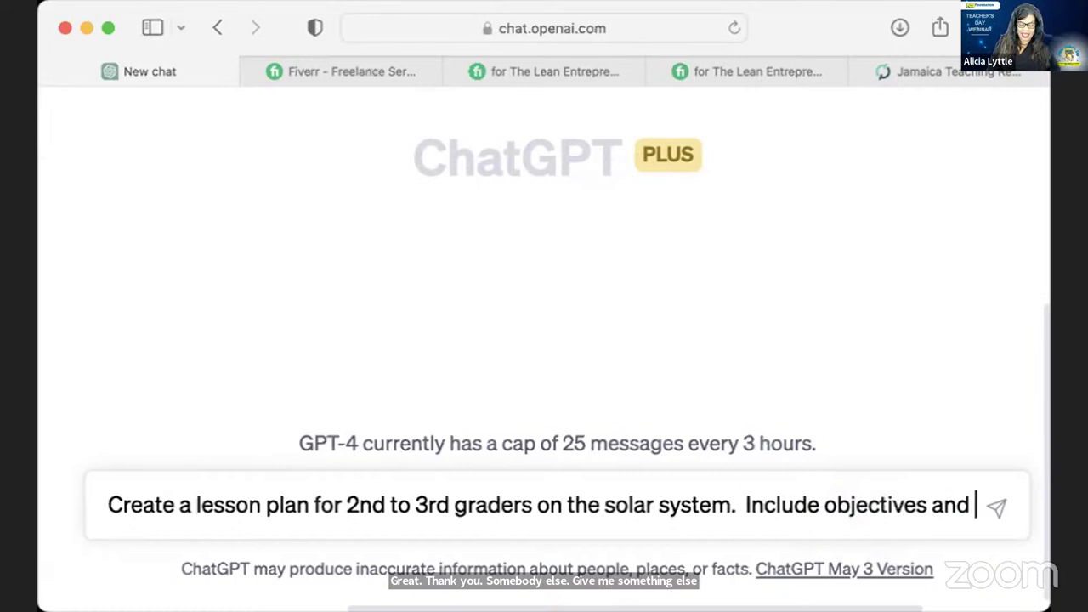
text(activities and r)
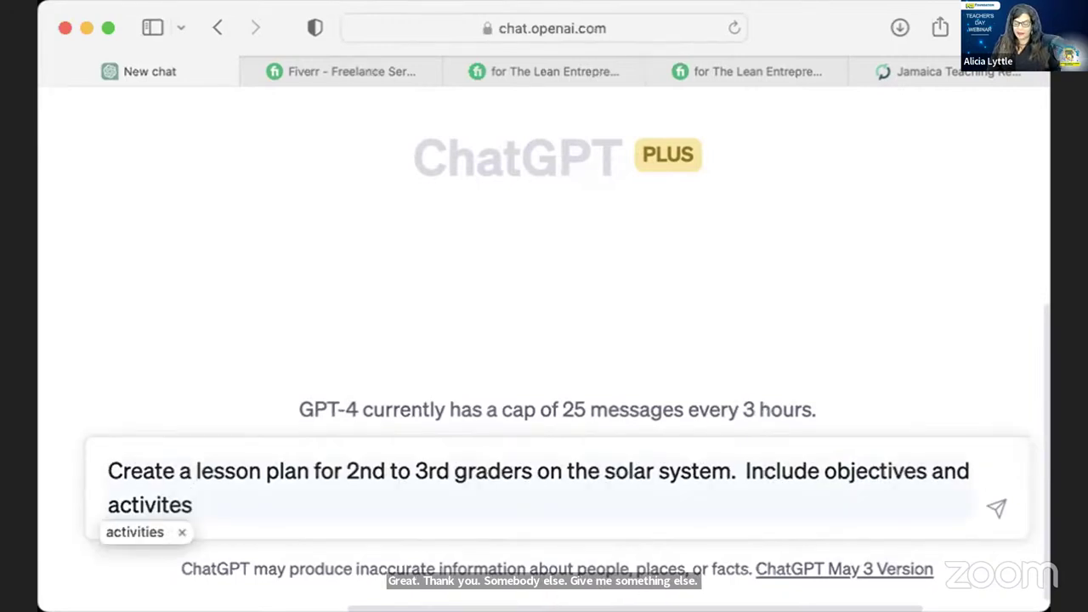
text(esources.)
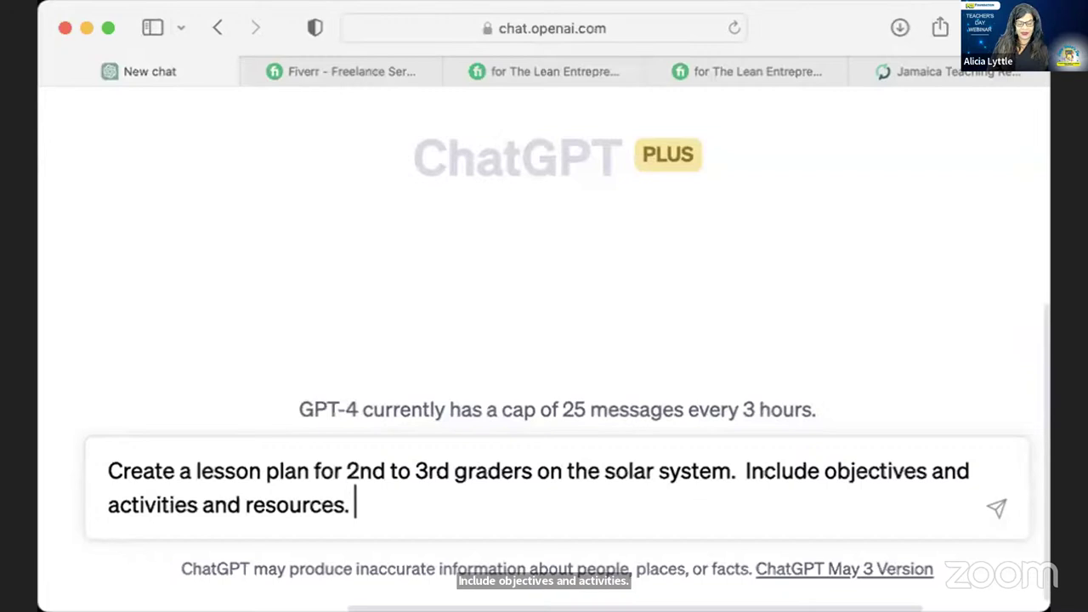
key(Return)
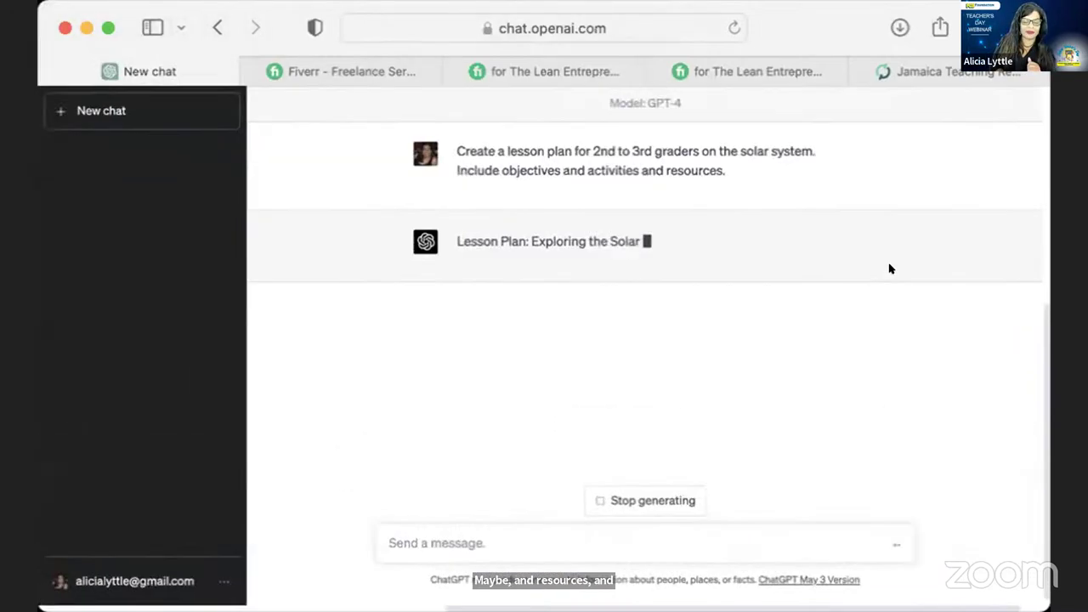
Examine the generated solar system lesson plan, highlighting the second and third objectives and the first two entries under Materials and Resources
scroll(890, 269, up, 3)
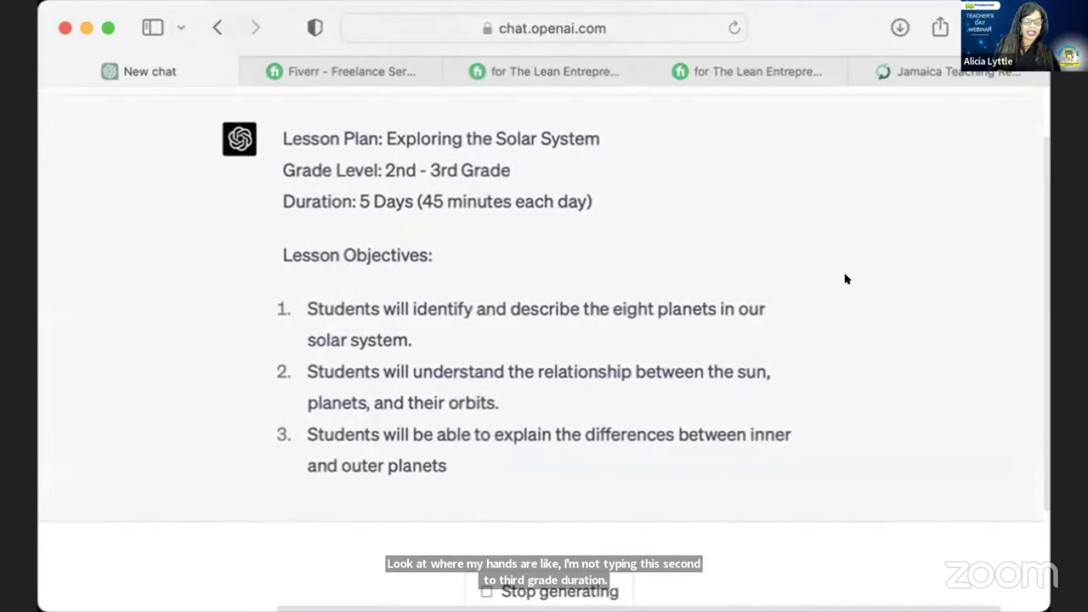
scroll(671, 328, up, 2)
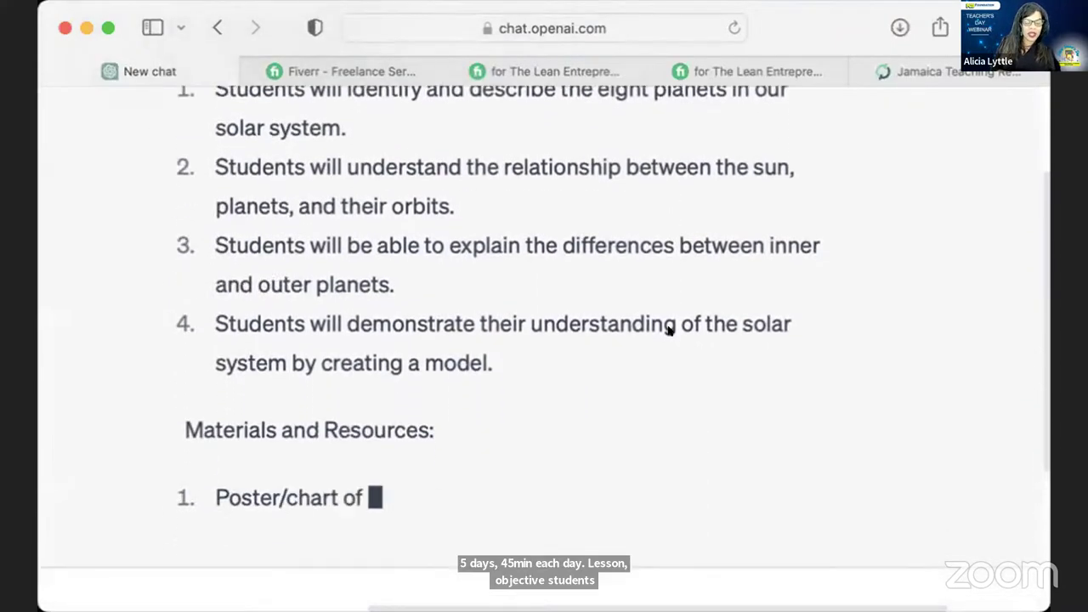
drag(225, 170, 462, 209)
drag(227, 247, 548, 279)
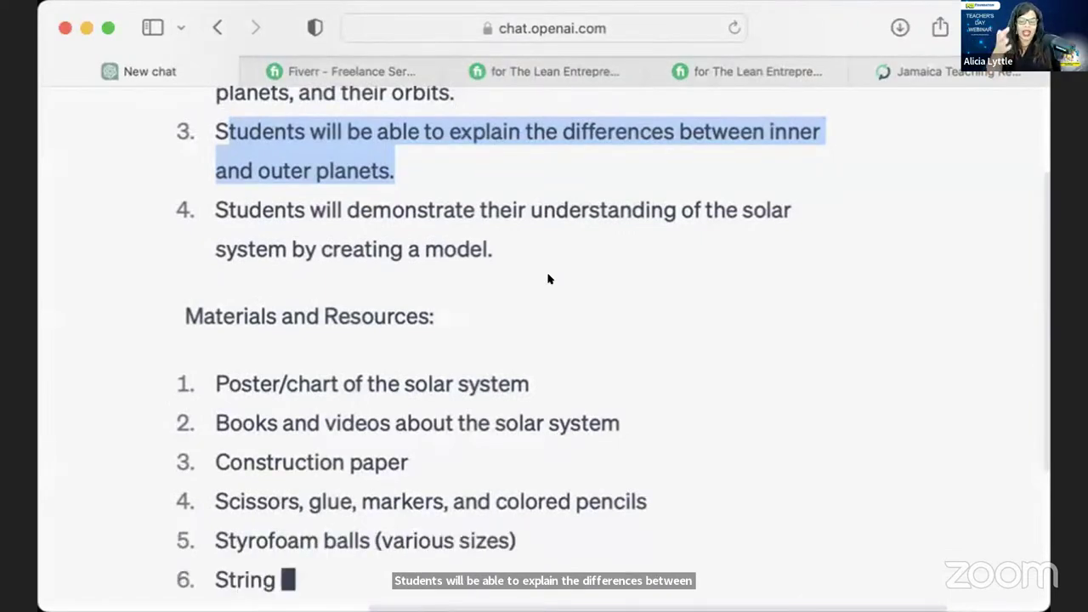
scroll(549, 279, down, 3)
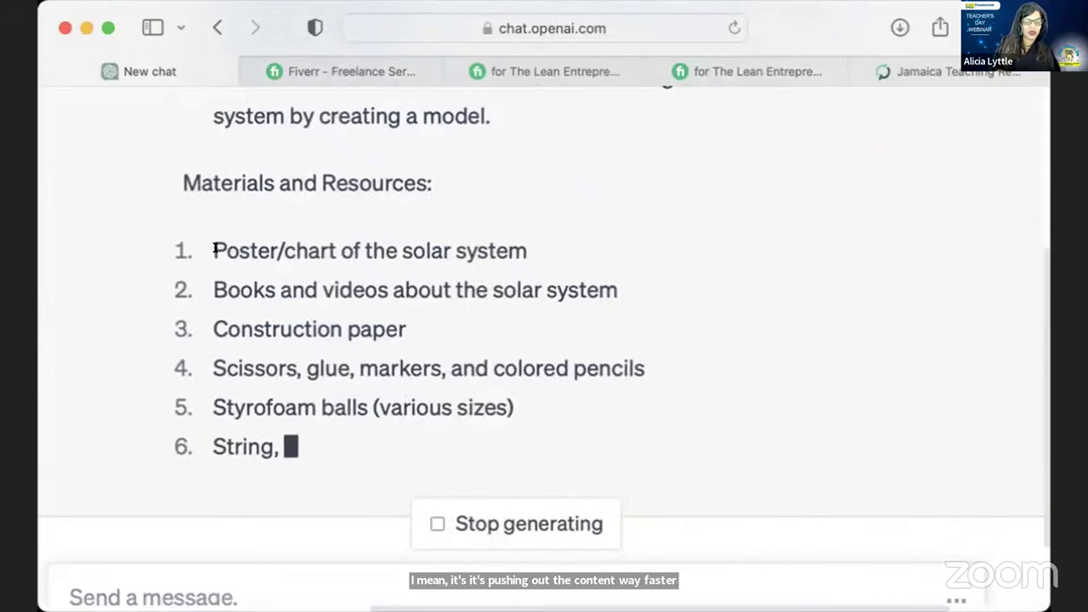
drag(213, 250, 549, 250)
drag(215, 286, 624, 296)
scroll(623, 299, down, 3)
scroll(621, 300, down, 2)
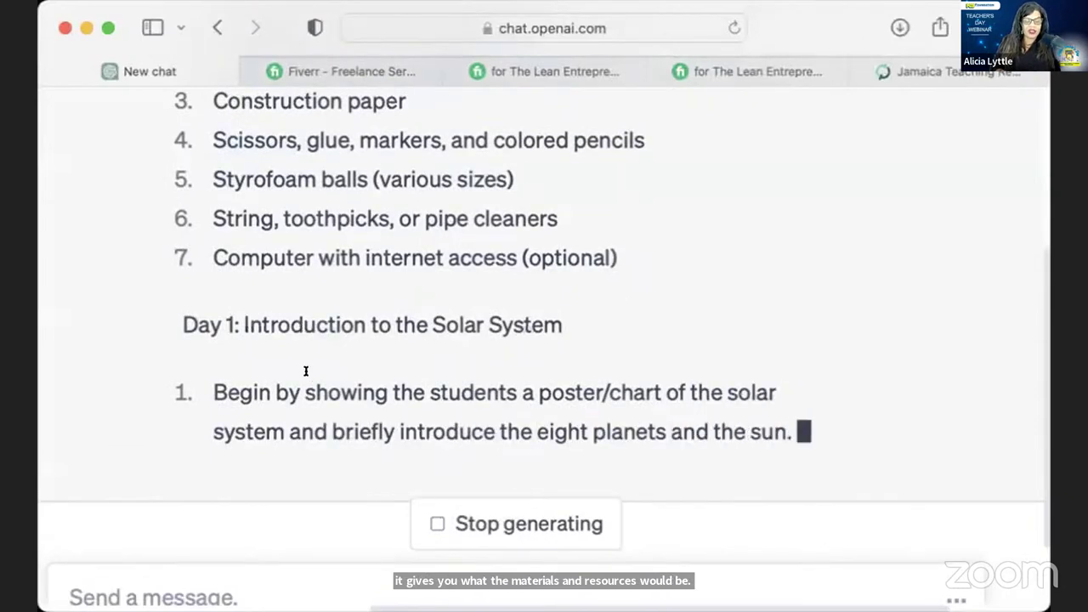
Review the solar system lesson plan from its objectives and materials through the daily activities and the Assessment section
scroll(304, 371, down, 3)
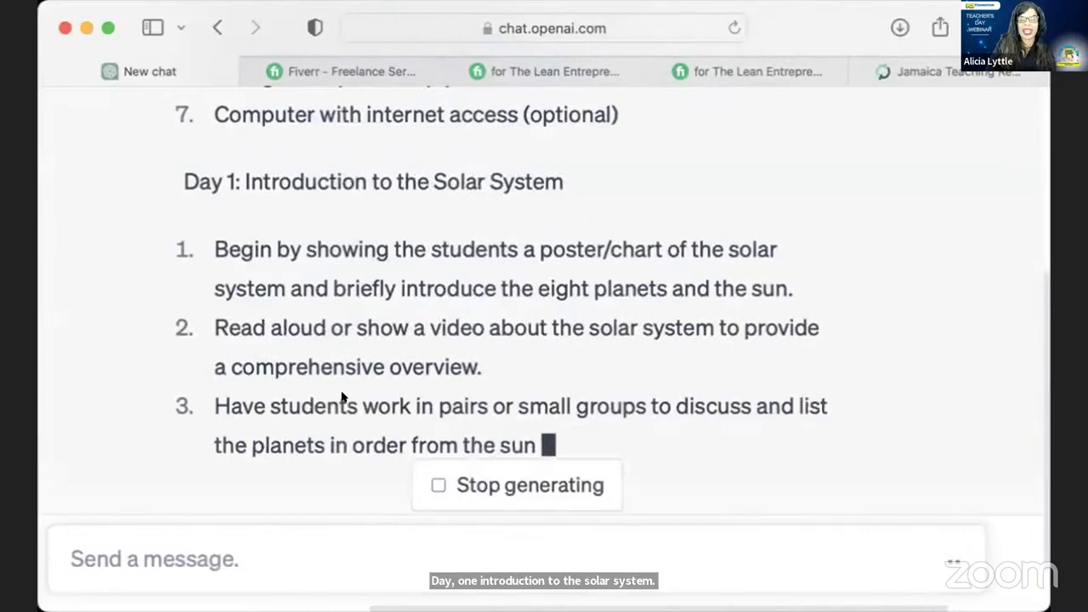
scroll(342, 397, down, 4)
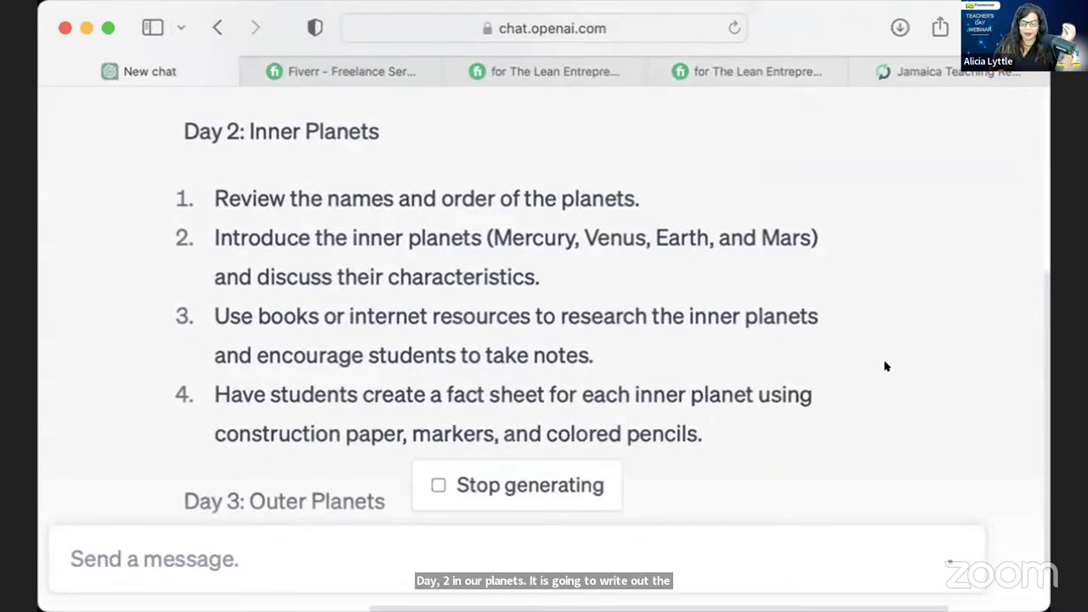
scroll(884, 365, up, 10)
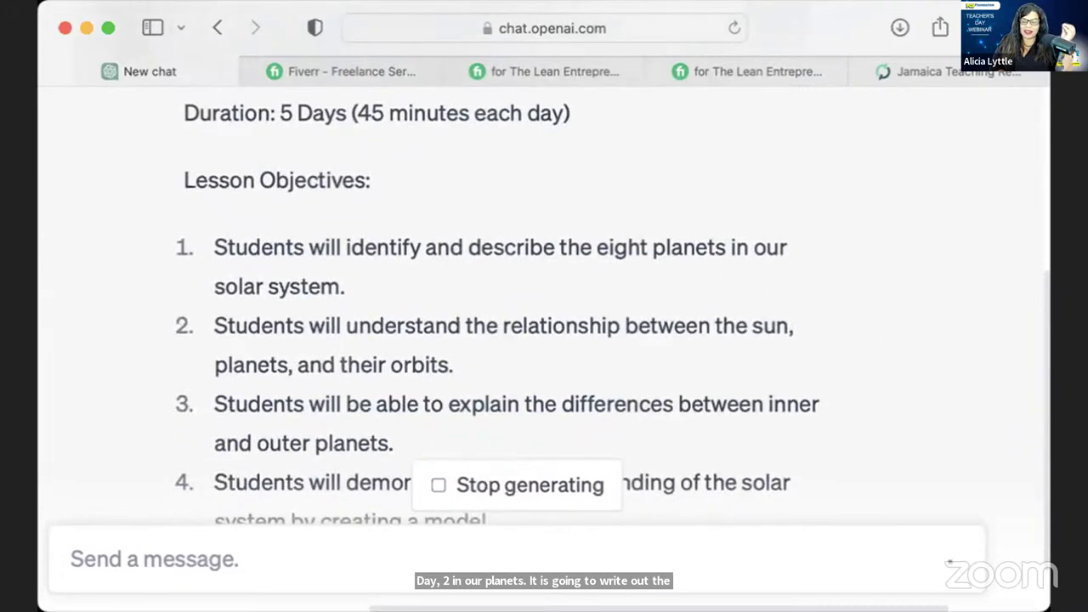
scroll(739, 224, up, 8)
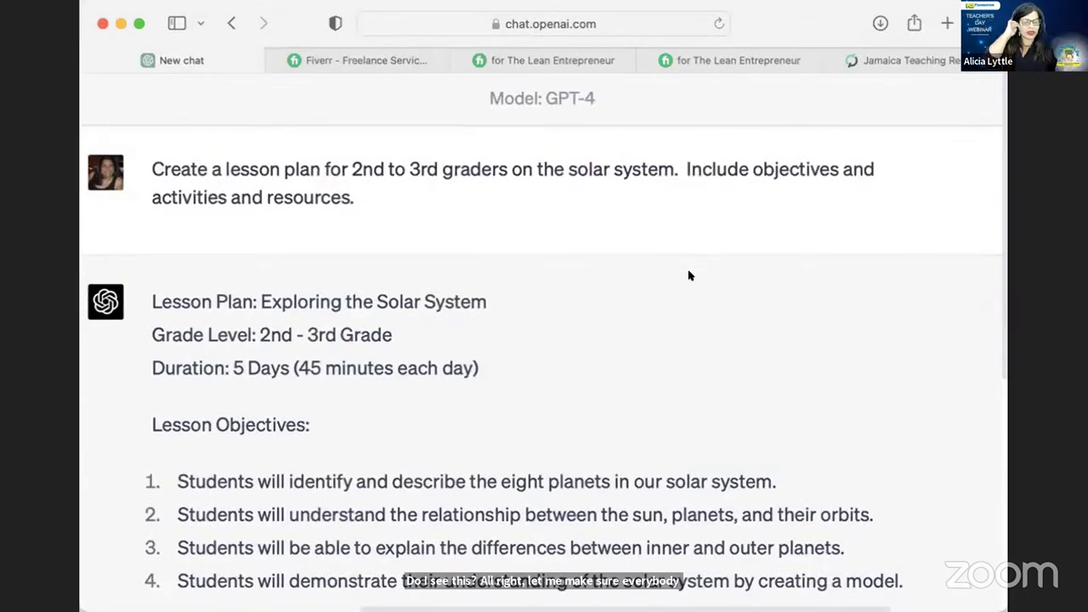
scroll(690, 276, down, 2)
scroll(689, 276, down, 2)
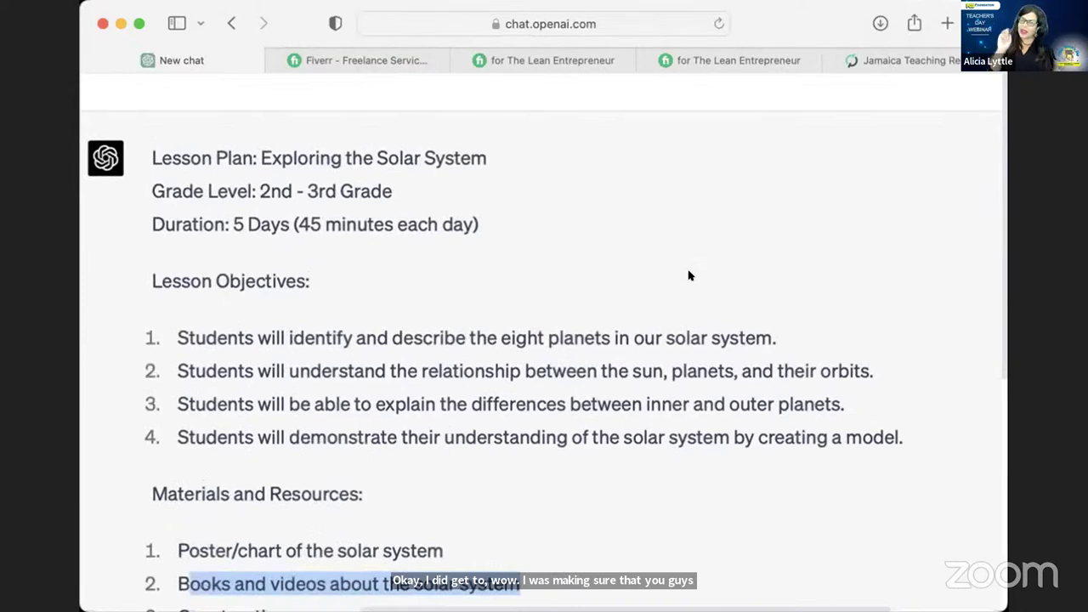
scroll(690, 275, down, 5)
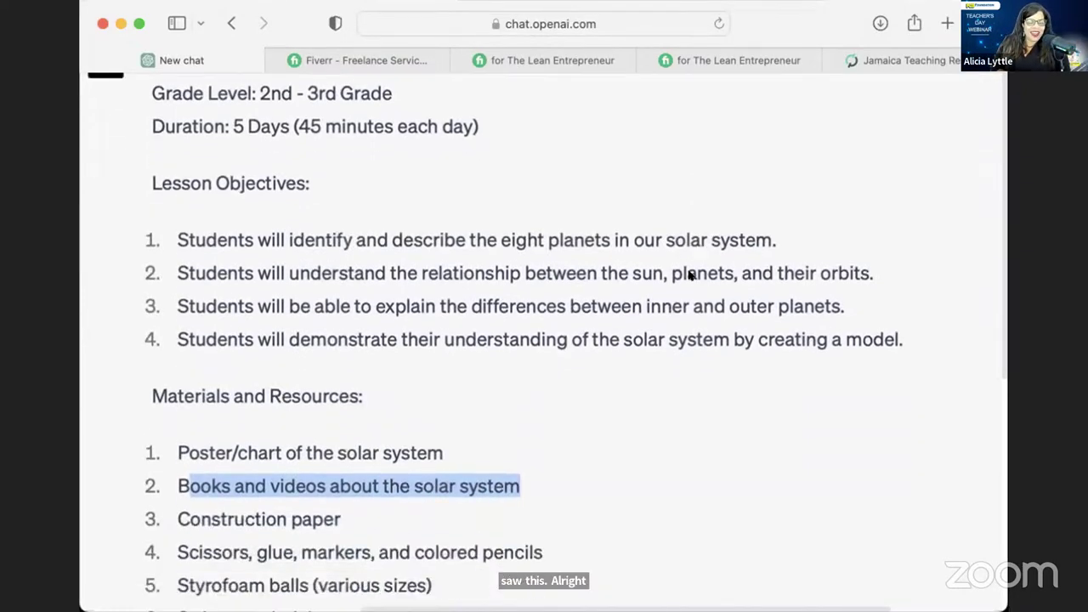
scroll(688, 275, down, 10)
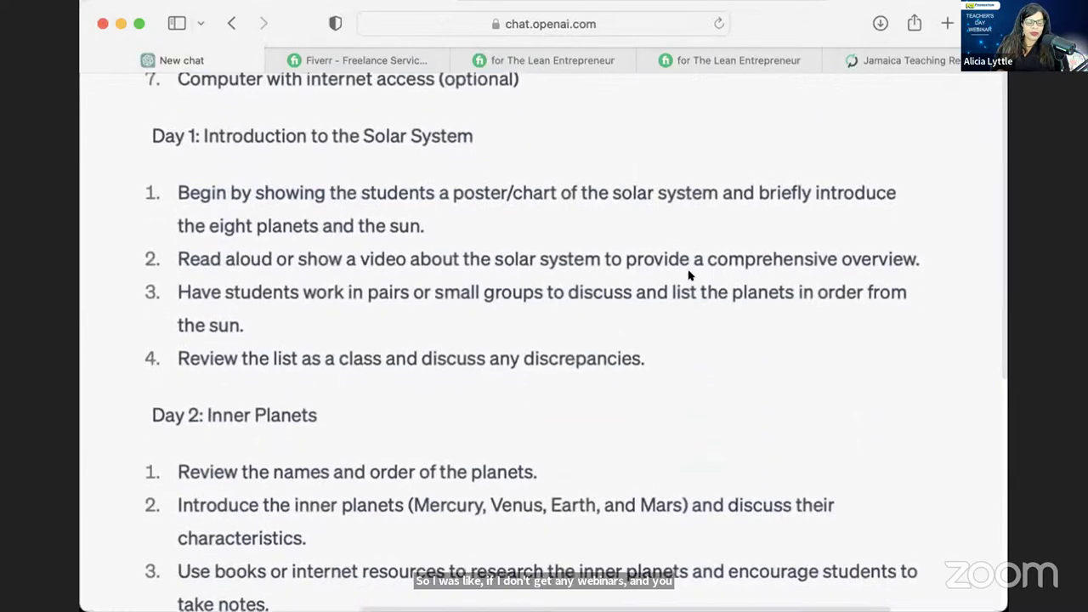
scroll(688, 271, down, 5)
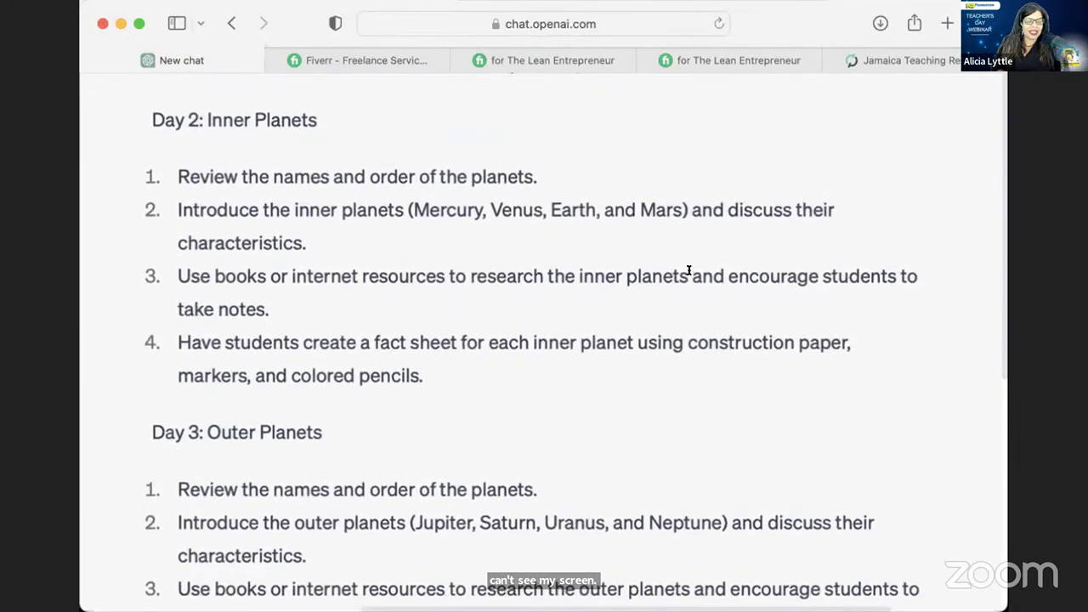
scroll(689, 270, down, 5)
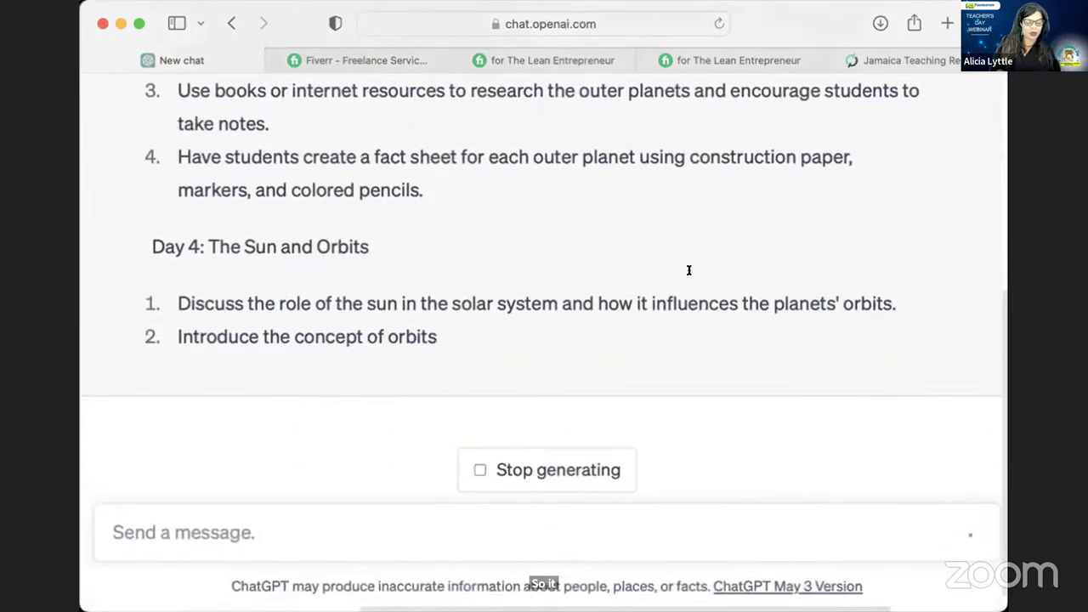
key(super+minus)
key(super+minus)
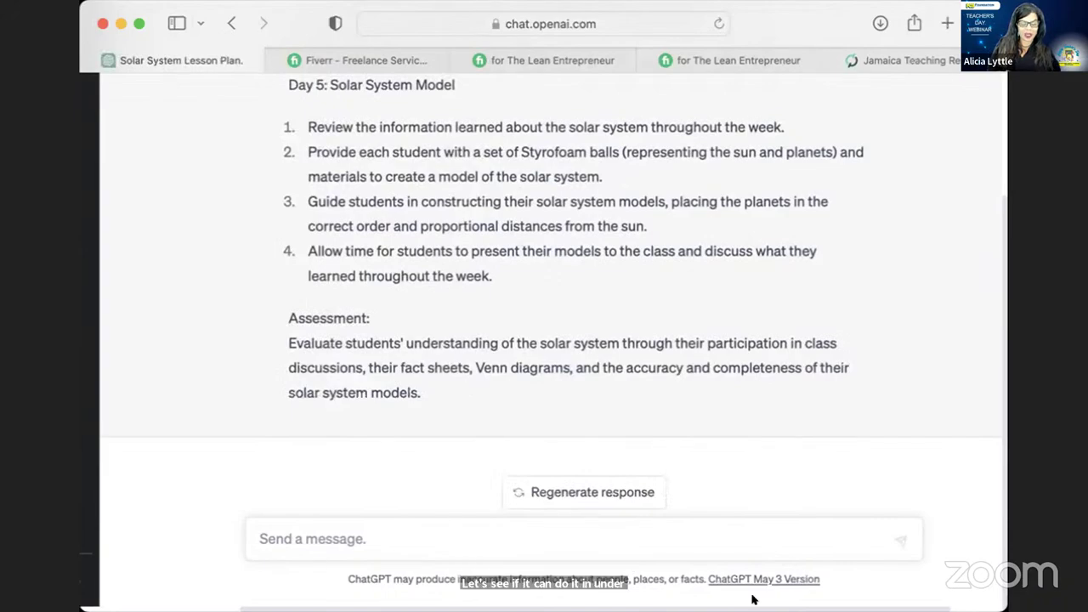
scroll(714, 422, up, 20)
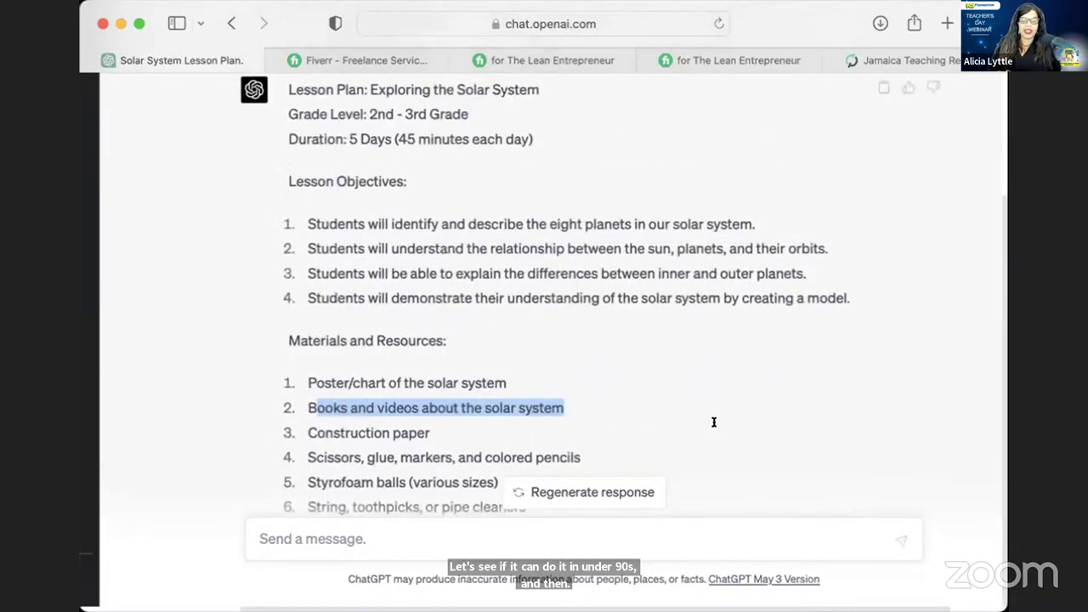
scroll(707, 337, down, 1)
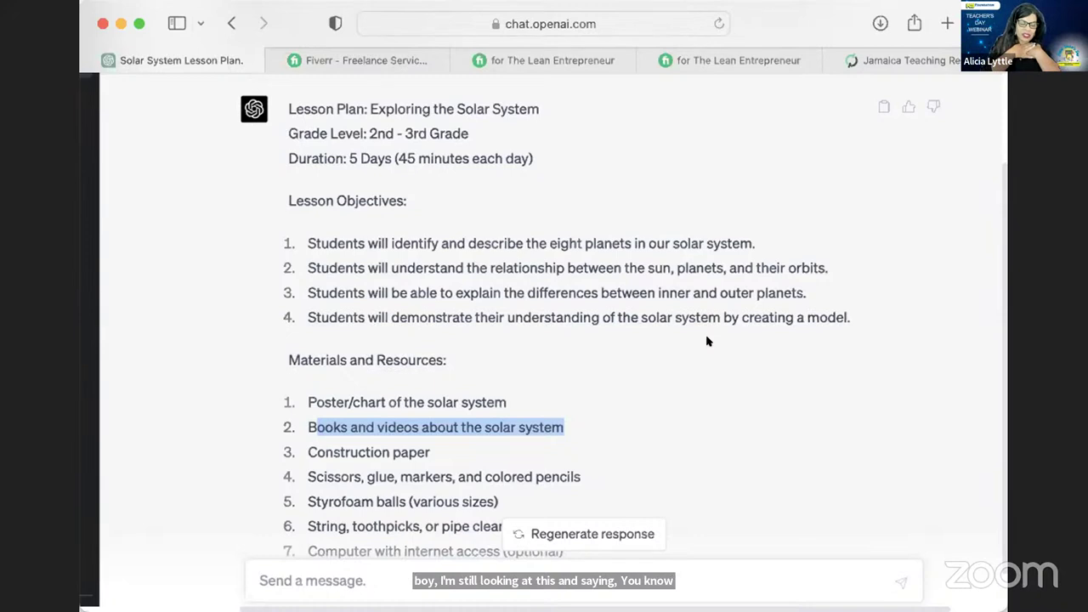
Submit the prompt "Write a page software rme to read to these students that describes the eight planets in our solar system."
click(432, 581)
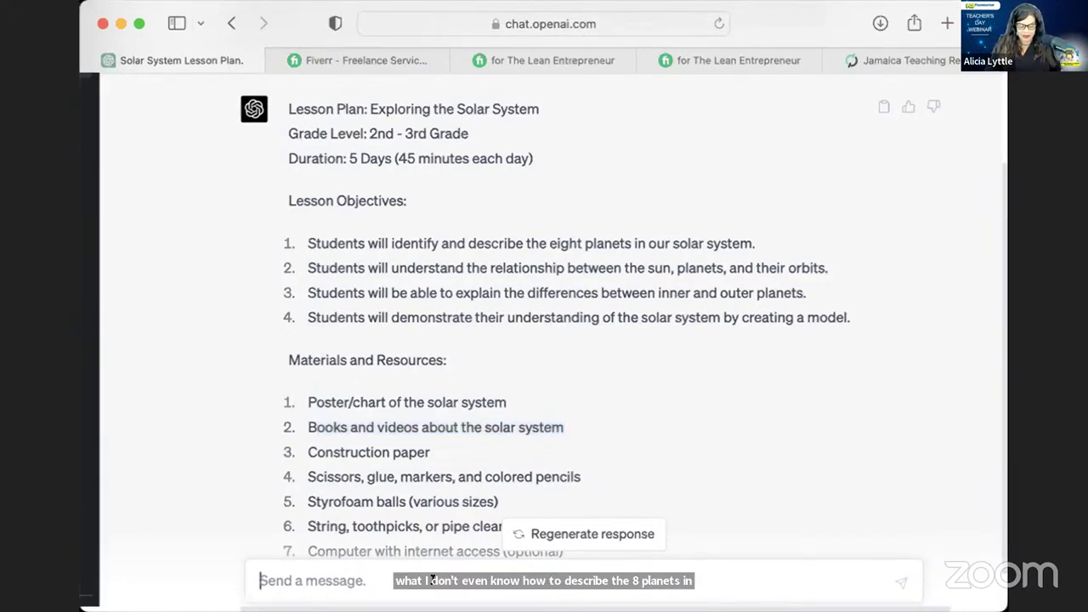
text(Wh)
key(BackSpace)
key(BackSpace)
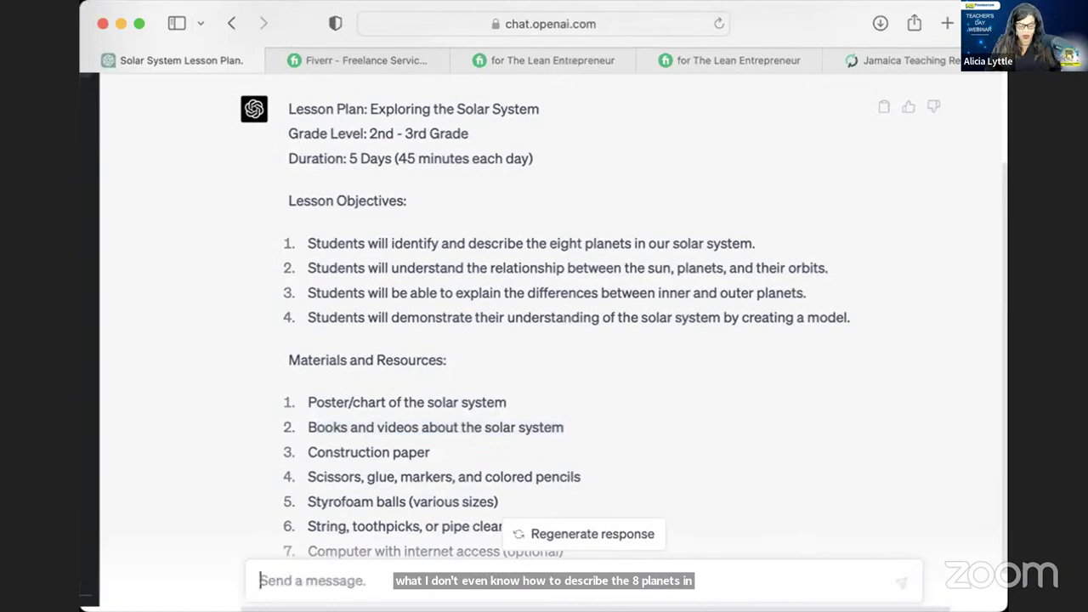
text(Write a page sof)
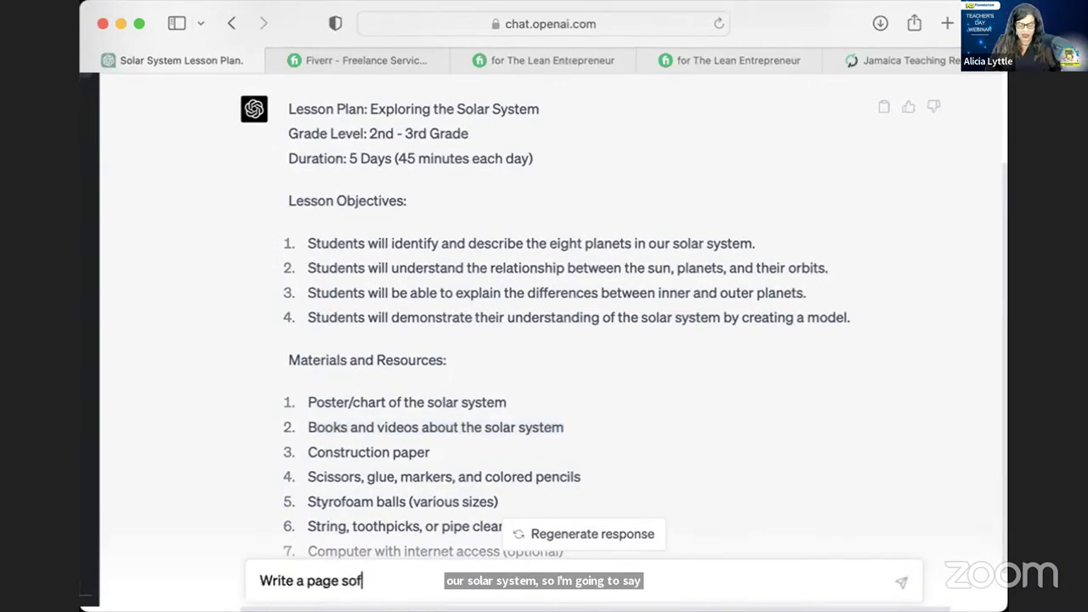
text(tware rme help)
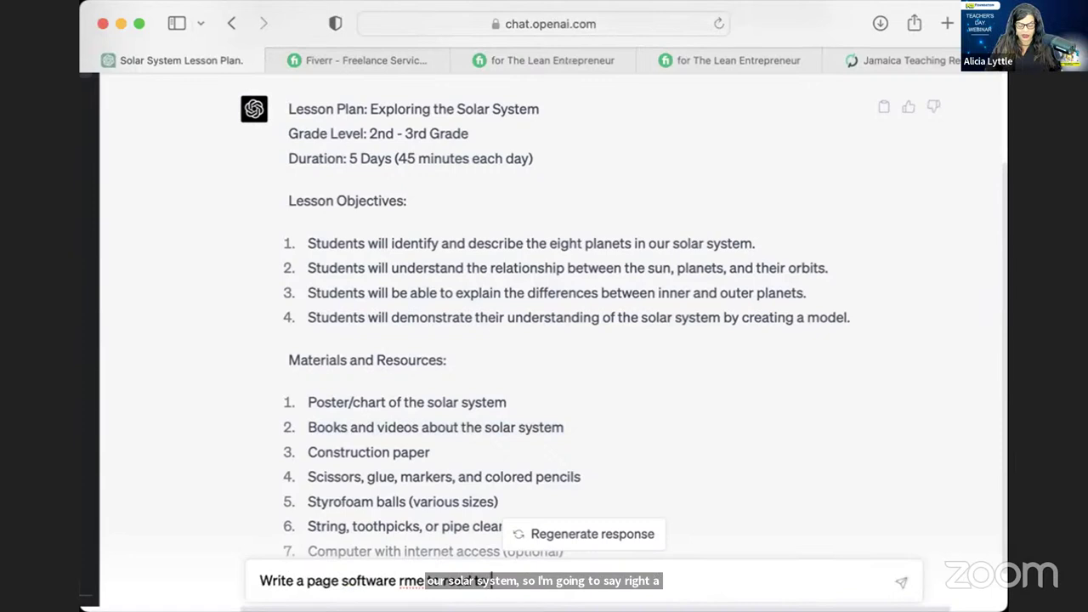
text(for )
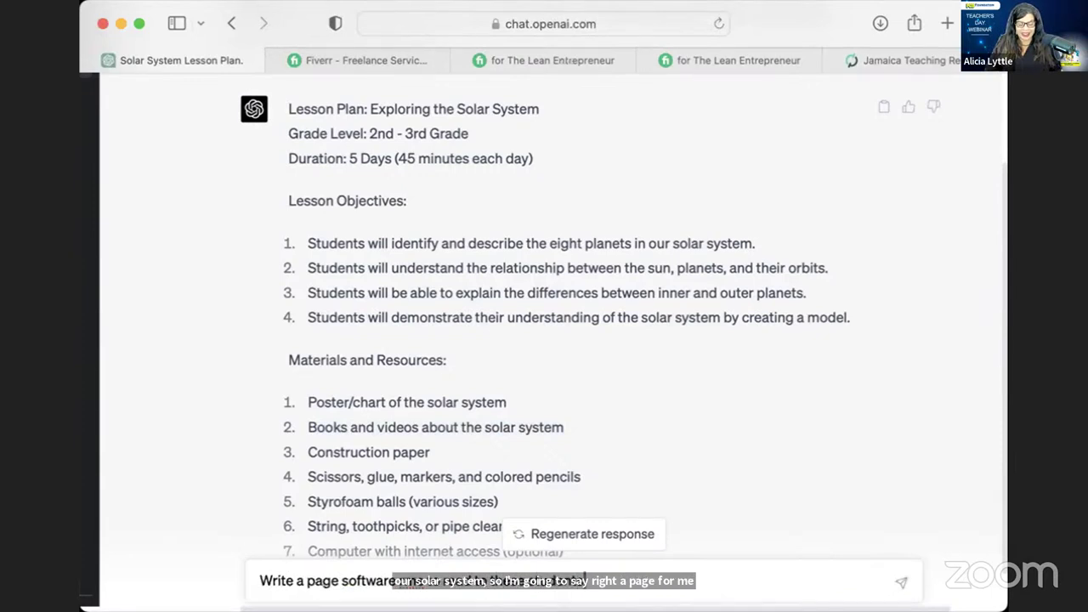
text( that desc)
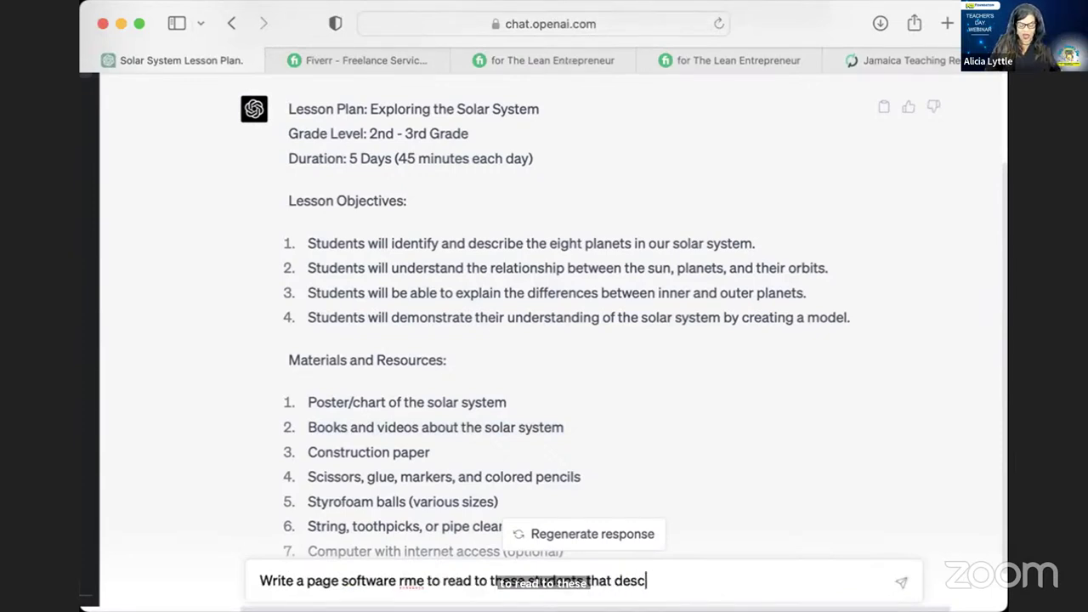
text(ribes the)
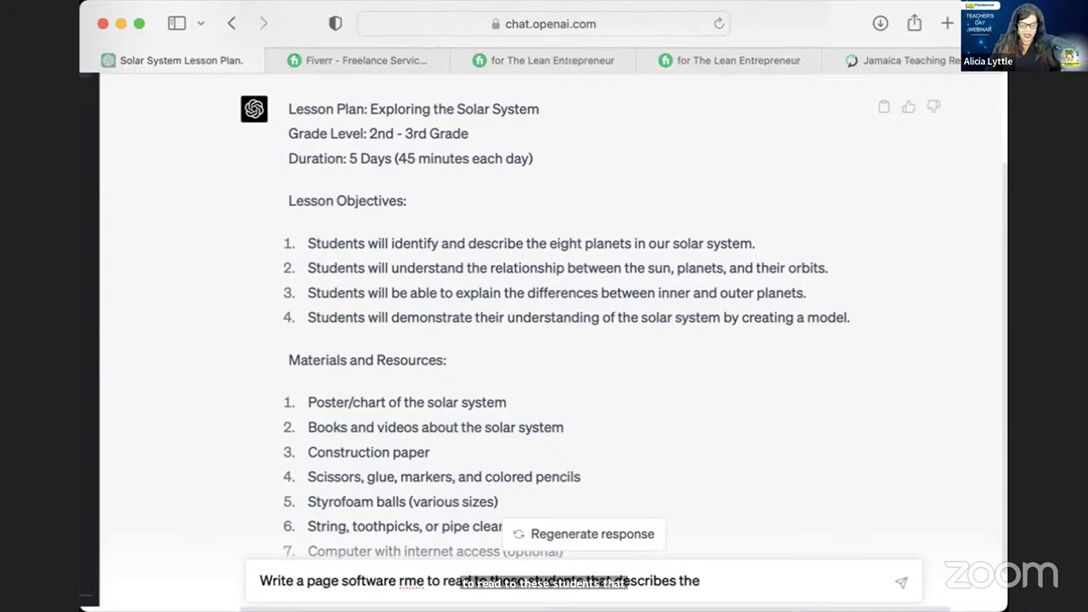
text( eight plane)
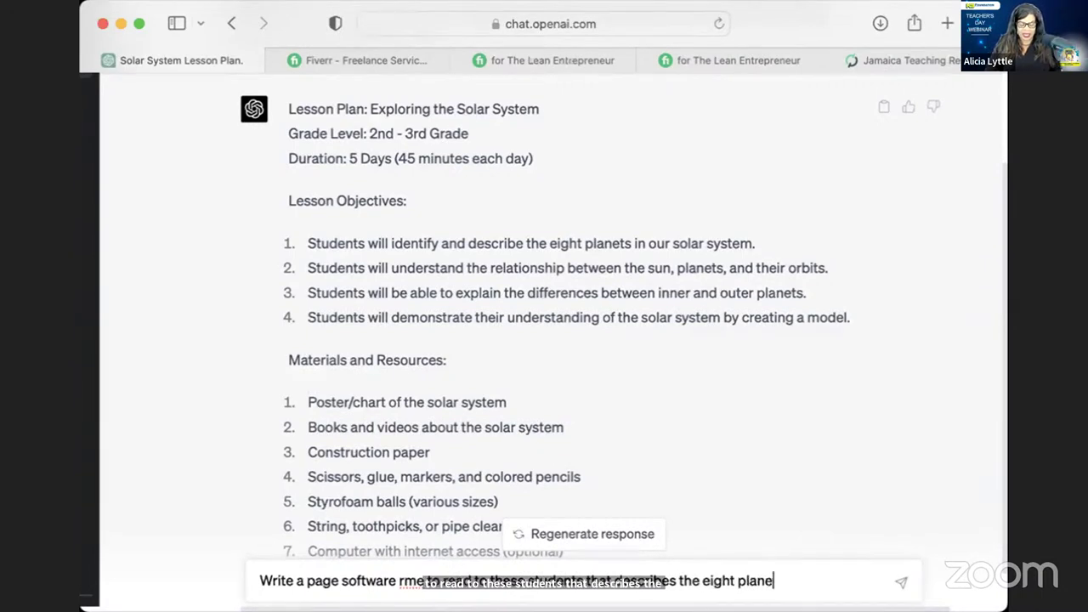
text(ts in our solar)
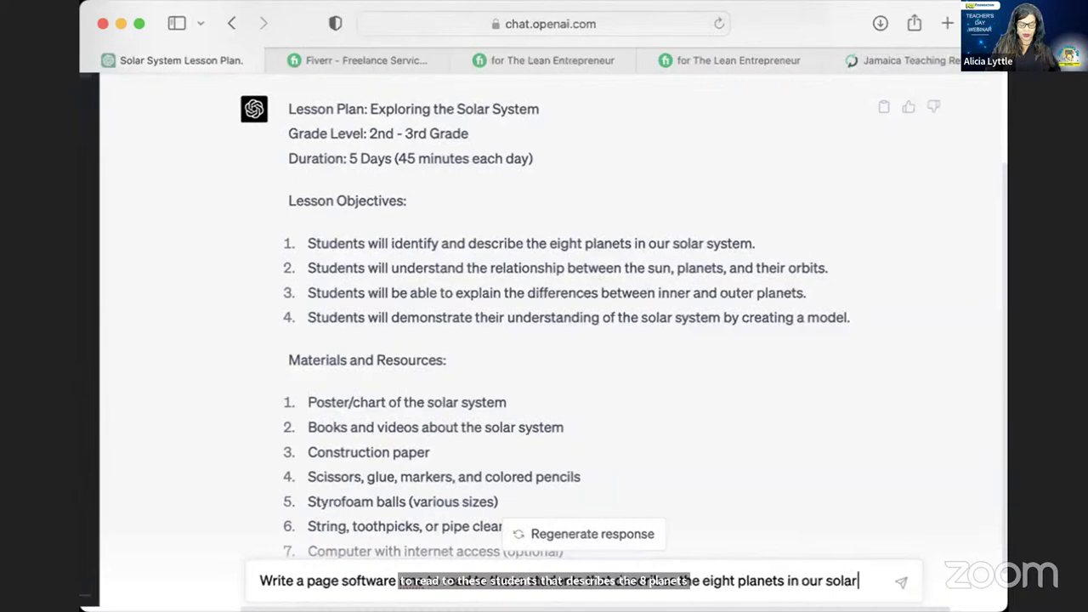
text( system.)
key(Return)
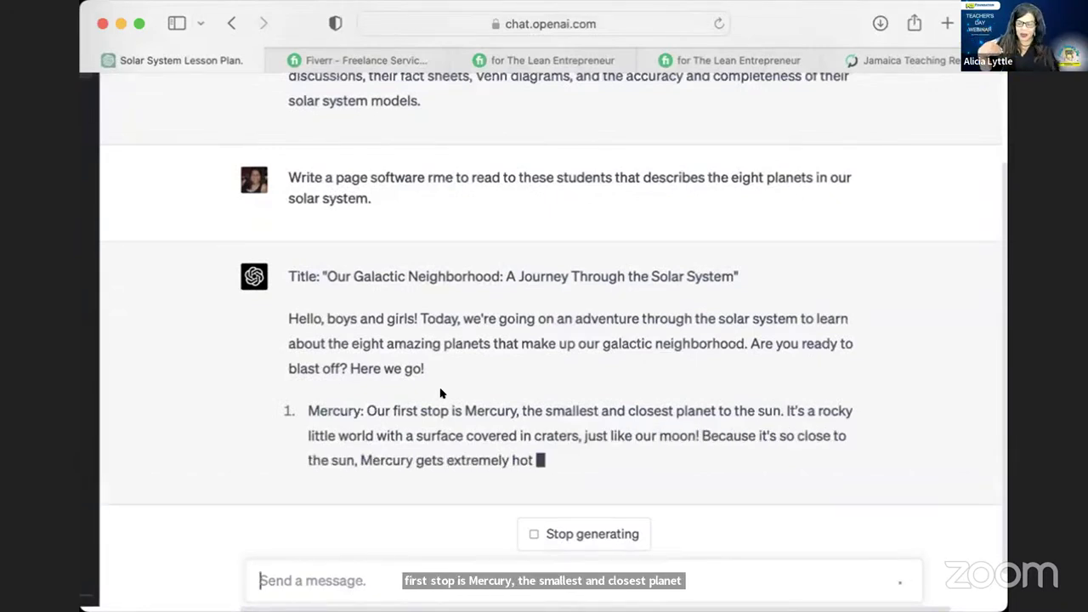
Re-examine the Lesson Objectives and Day 1 activities, highlighting the first objective and the read-aloud or video activity
scroll(481, 306, up, 15)
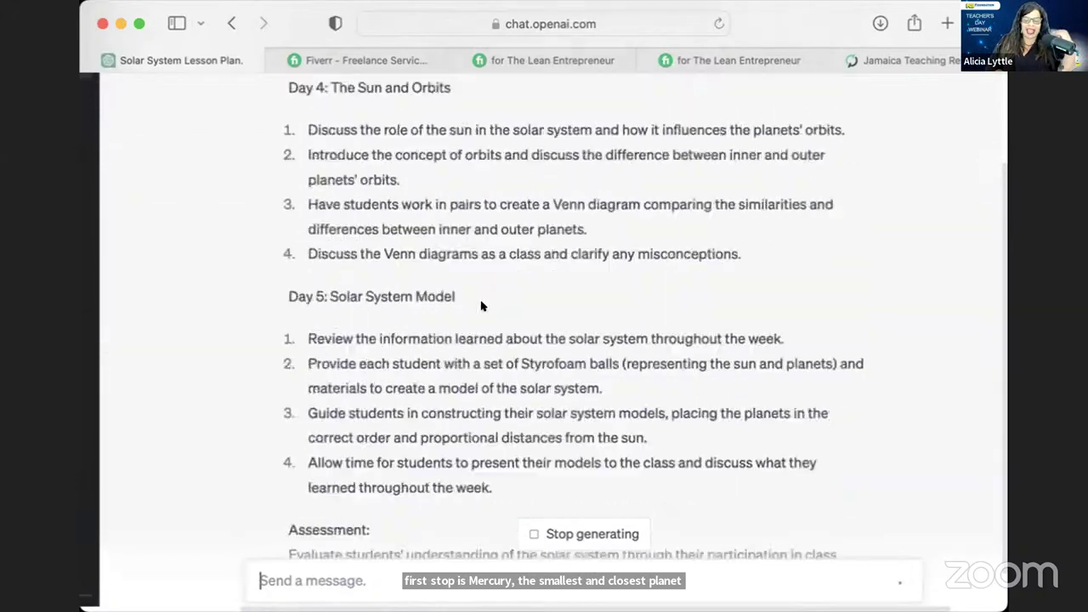
scroll(481, 306, up, 8)
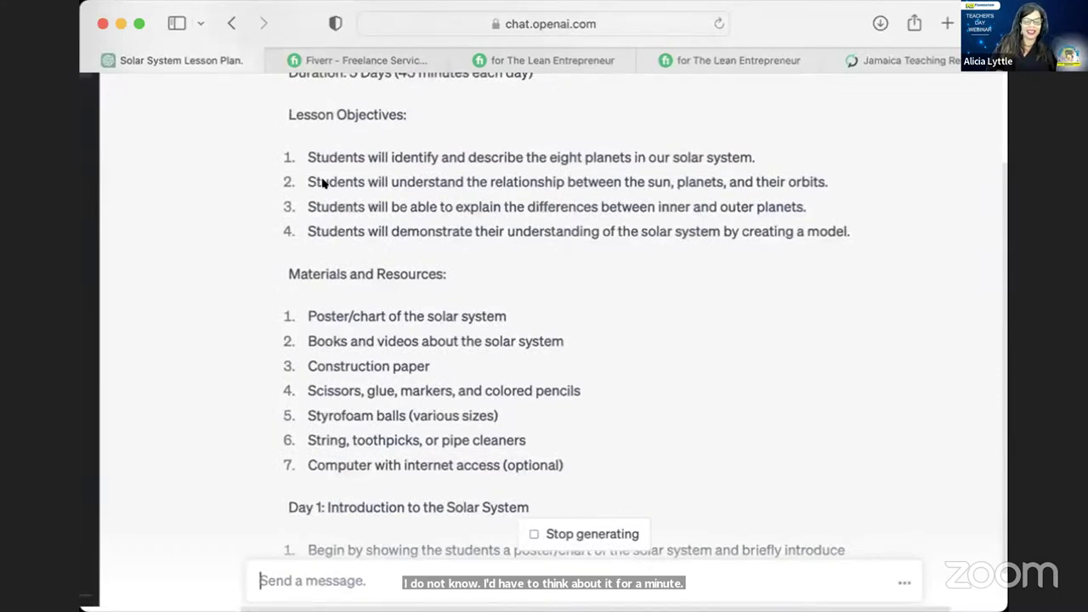
scroll(405, 246, down, 5)
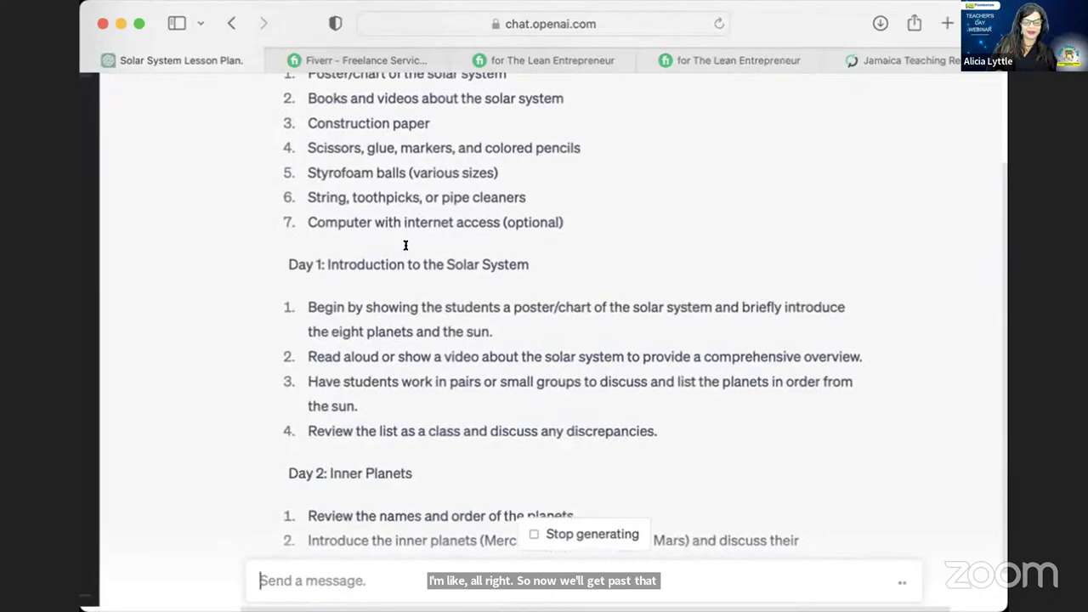
scroll(447, 314, up, 1)
scroll(447, 316, down, 2)
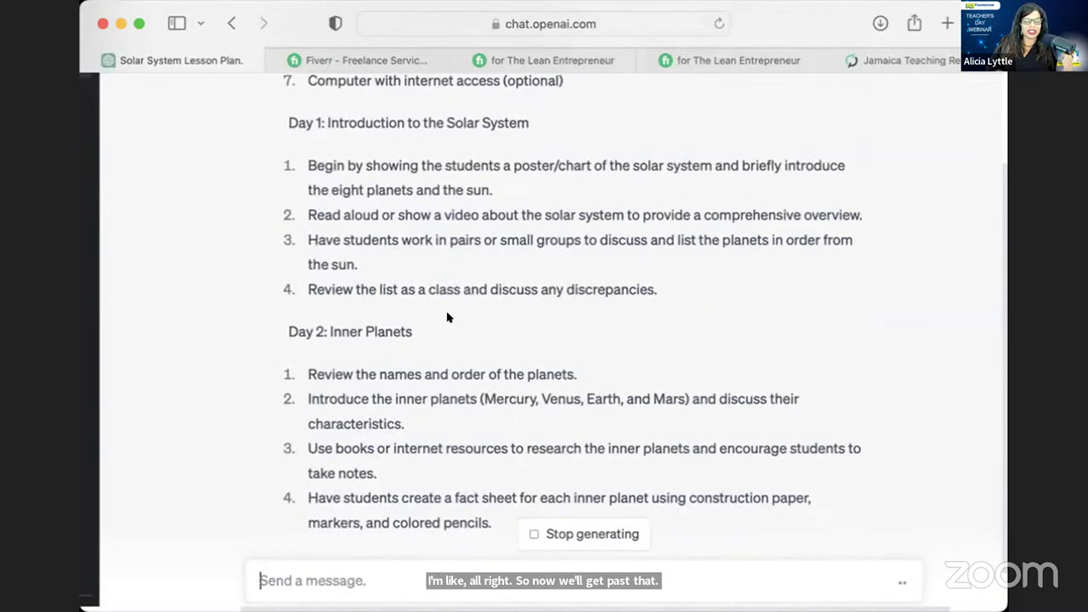
scroll(450, 316, up, 5)
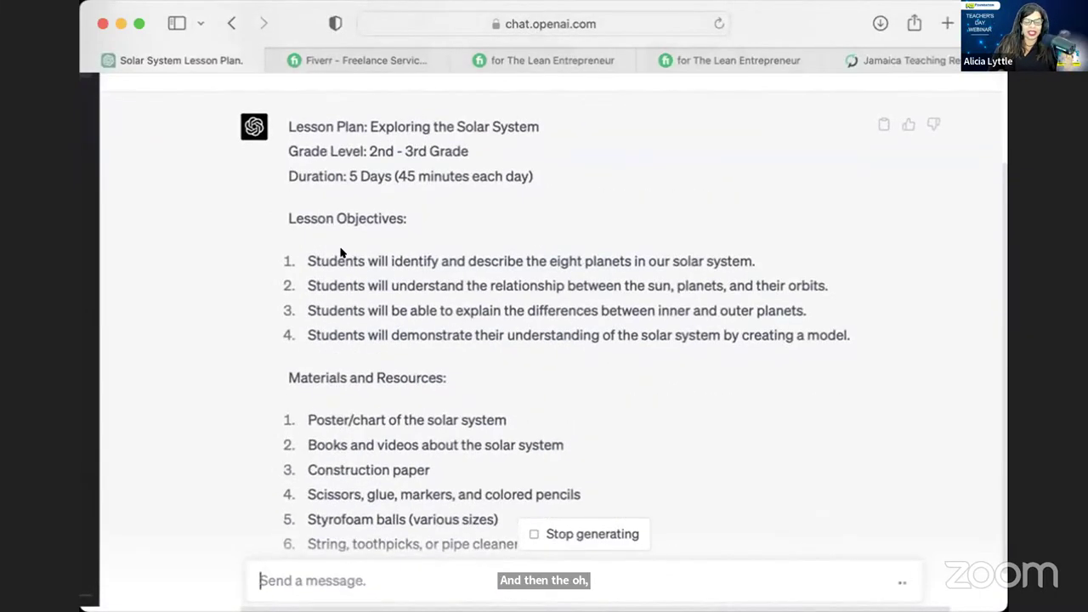
drag(330, 260, 777, 284)
scroll(777, 280, down, 6)
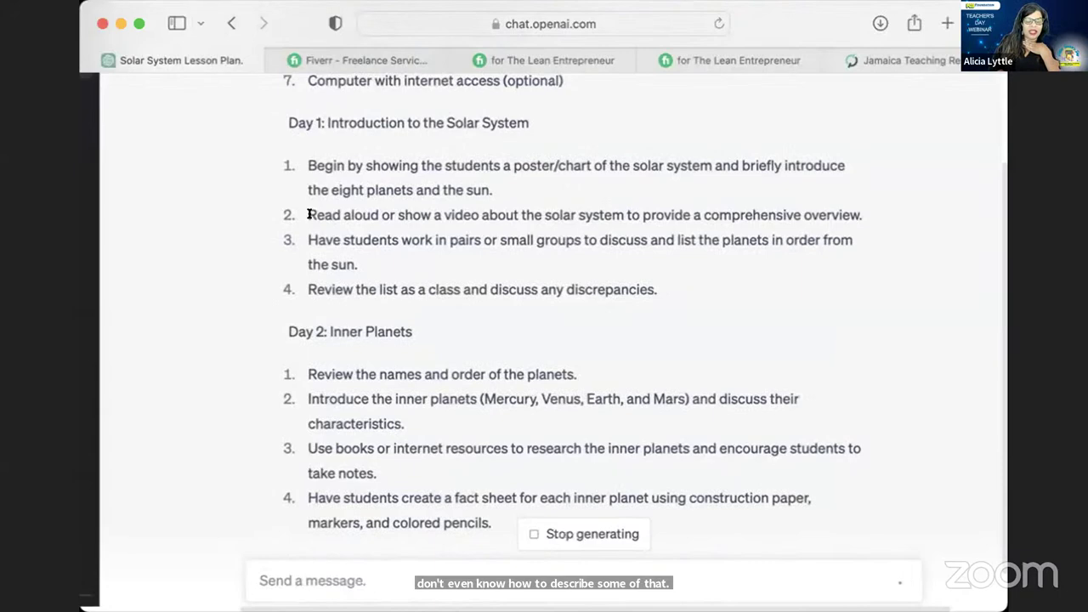
drag(309, 214, 848, 212)
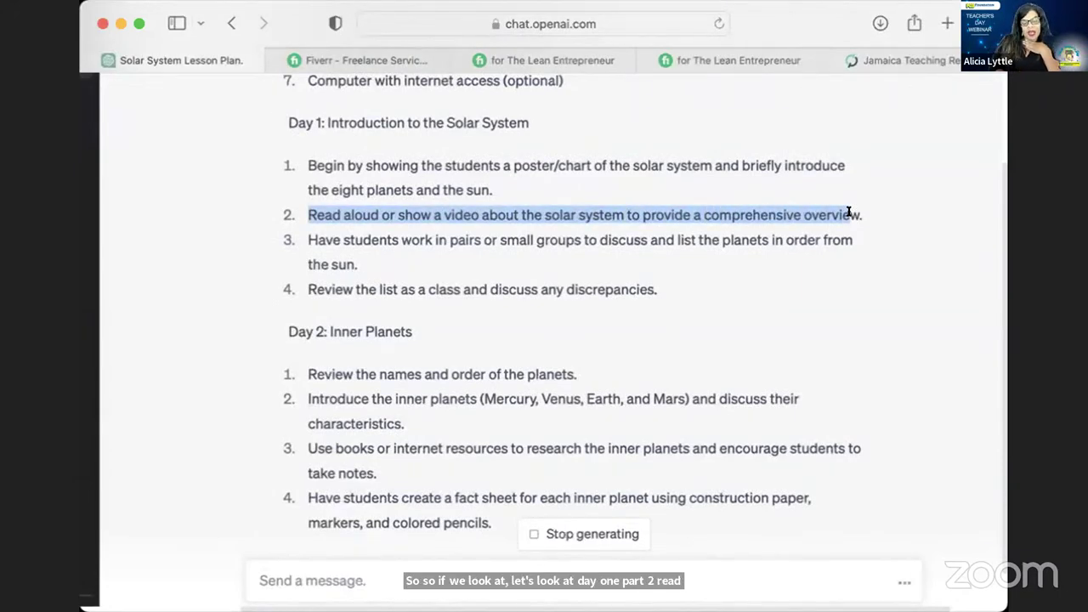
click(725, 204)
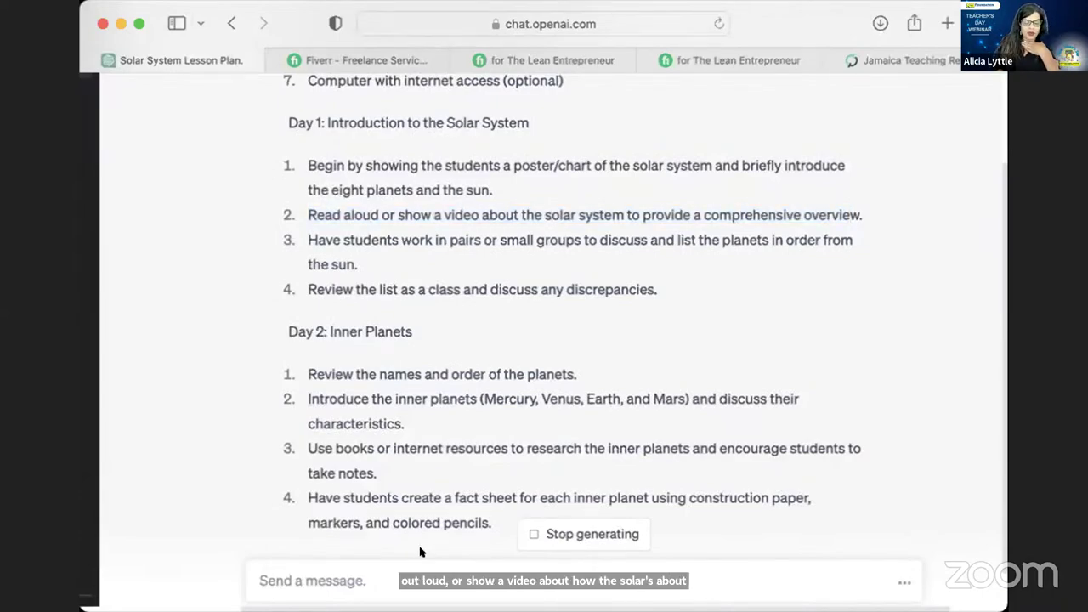
Check the page describing the planets, and highlight the third Day 2 activity about researching the inner planets
scroll(450, 469, down, 10)
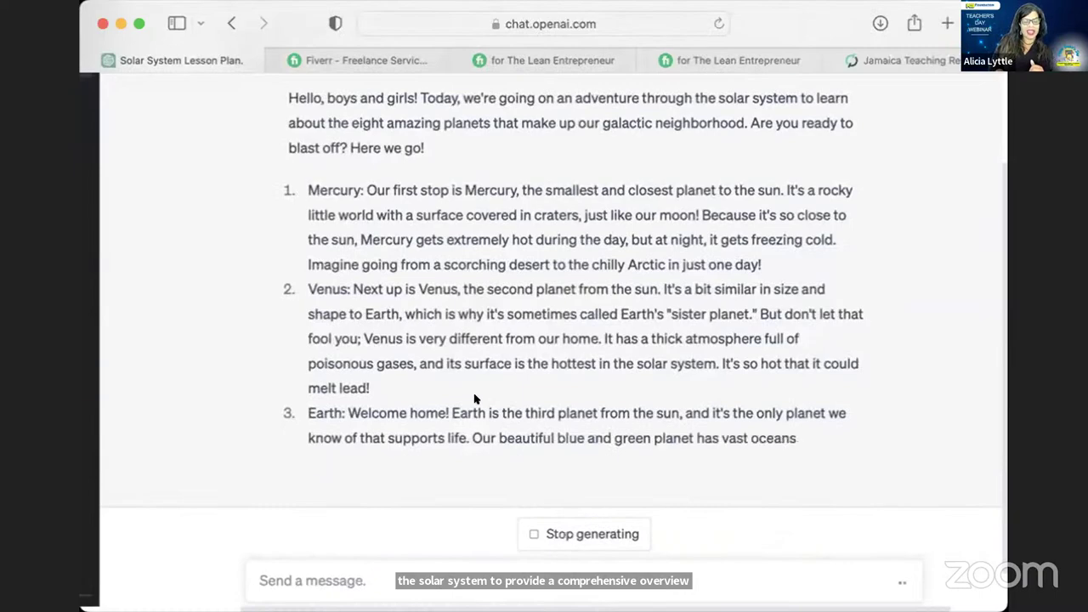
scroll(473, 397, up, 3)
scroll(473, 398, up, 15)
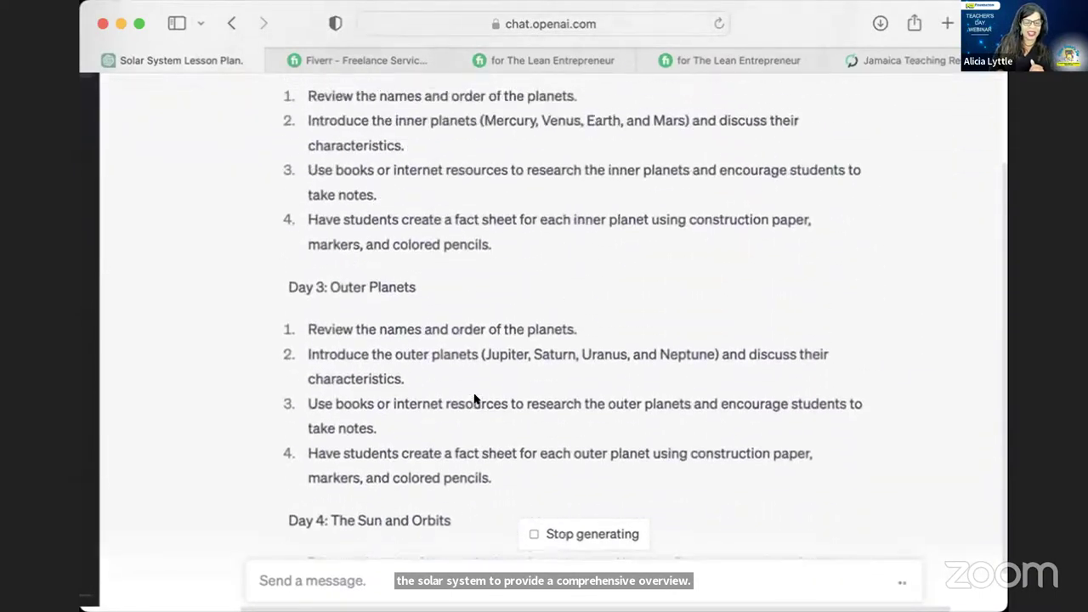
drag(305, 287, 588, 293)
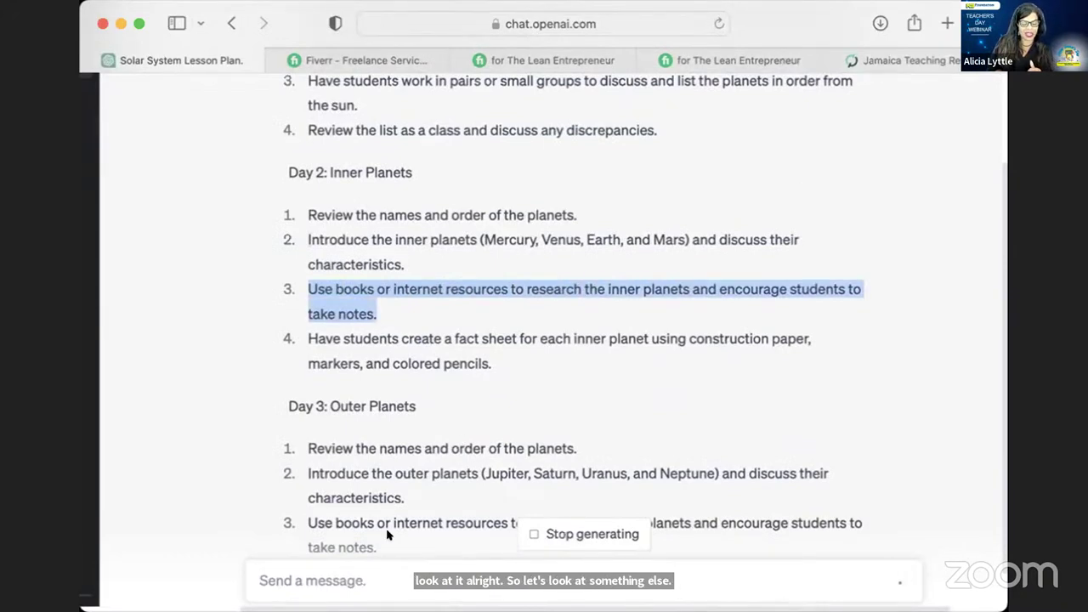
Draft the prompt "make a recommendation on a good website or websites for students to learn about the solar system"
click(353, 579)
text(make )
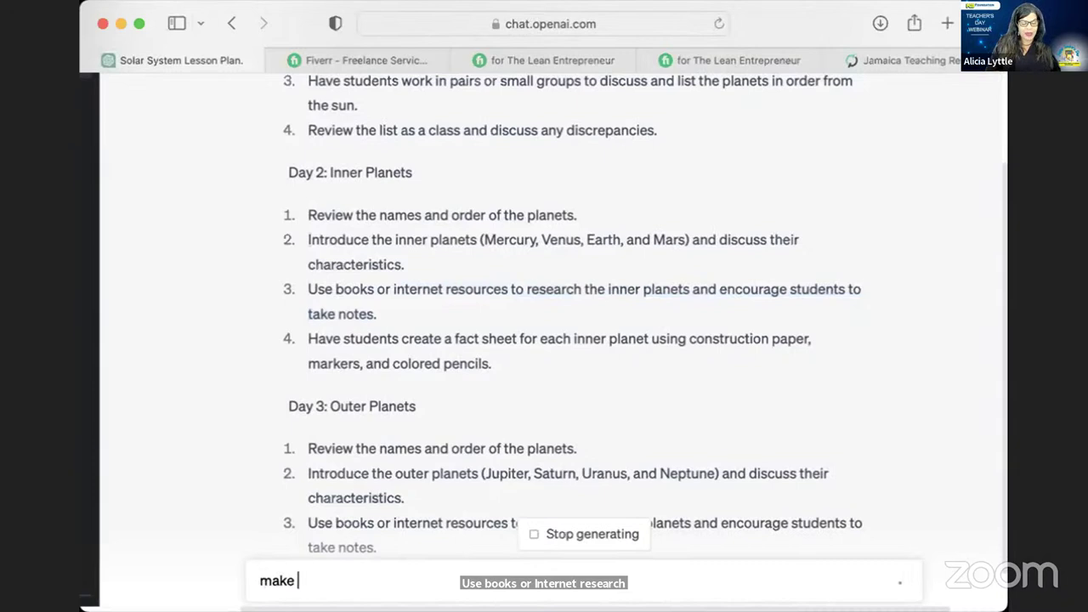
text(a recommendation)
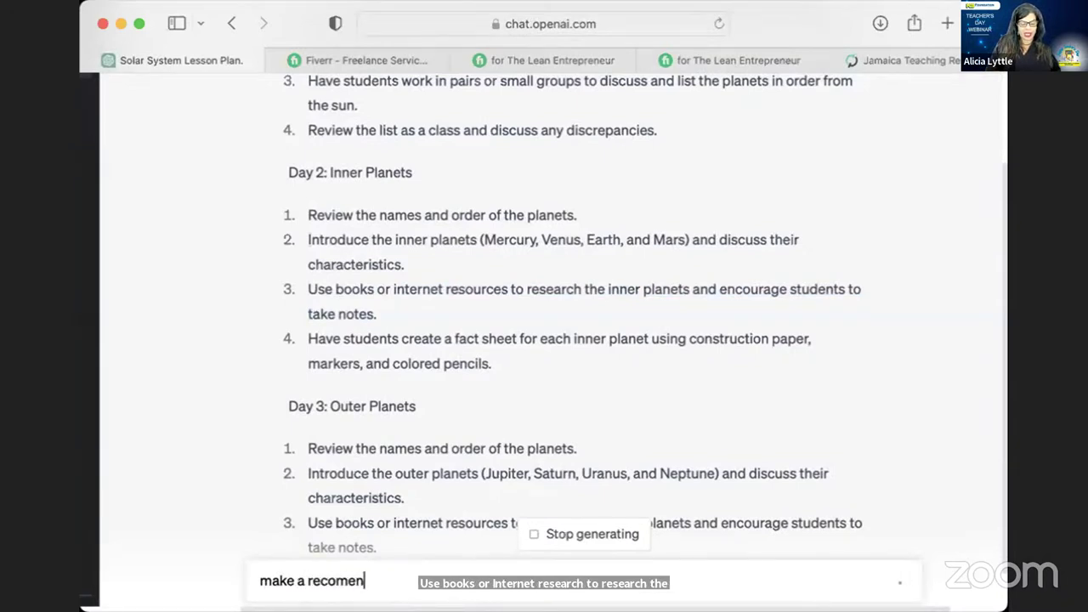
text( on)
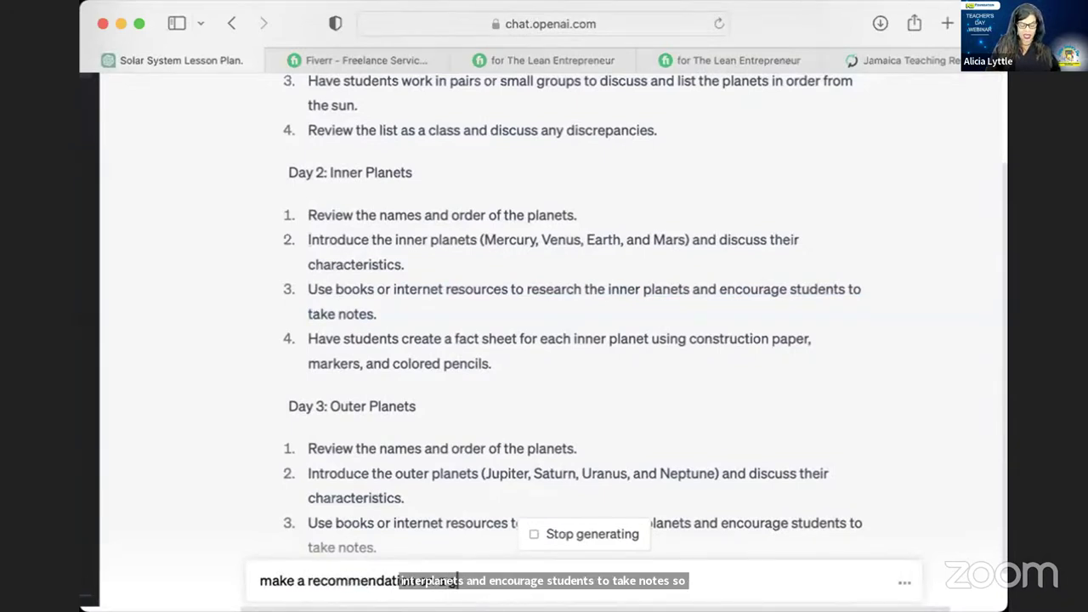
text( the planets)
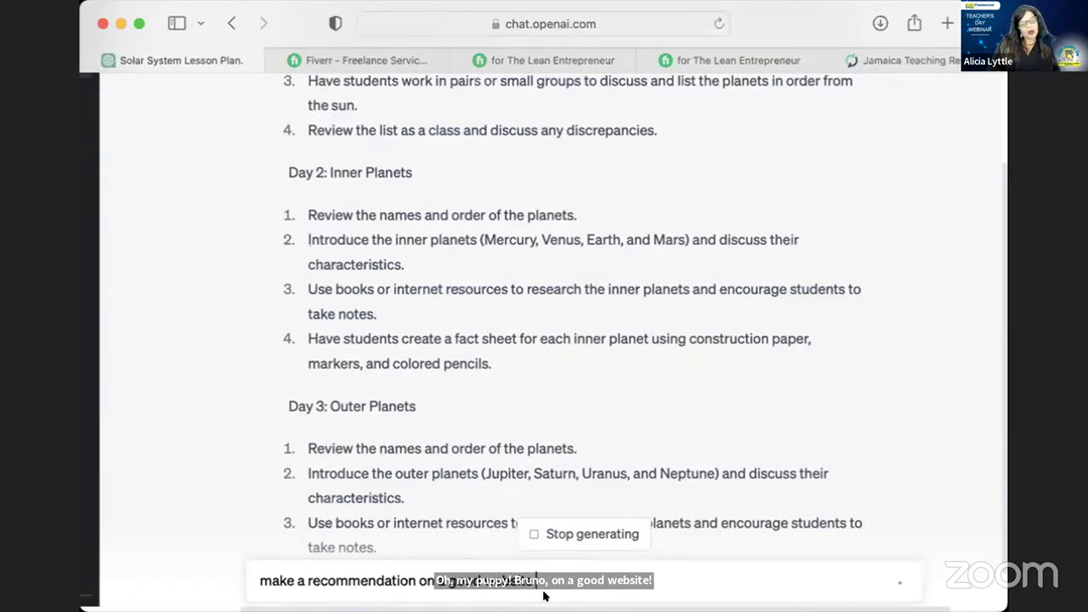
scroll(550, 404, up, 1)
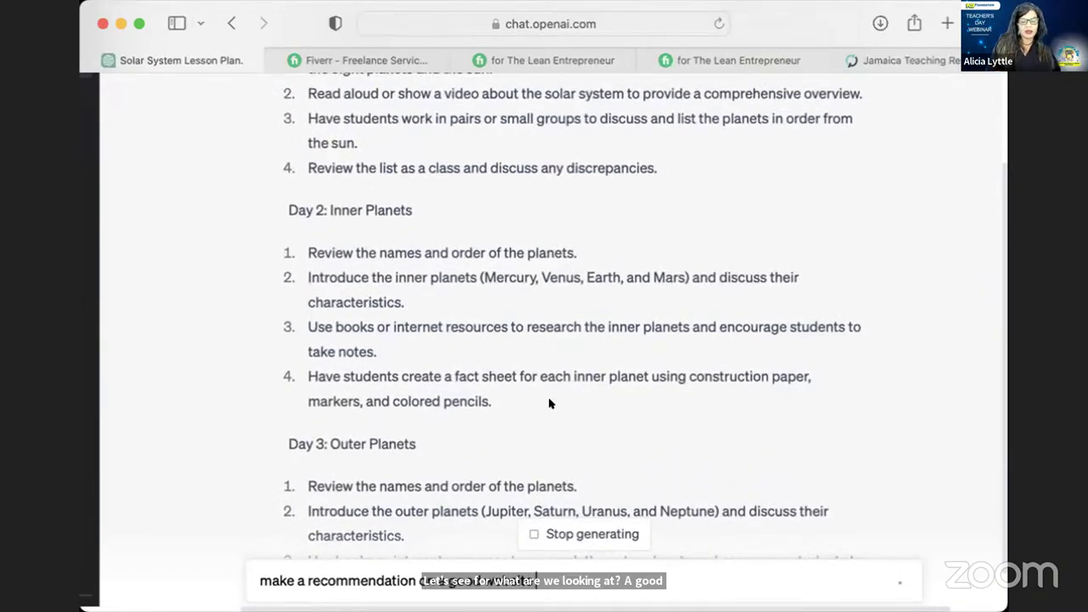
scroll(549, 404, up, 4)
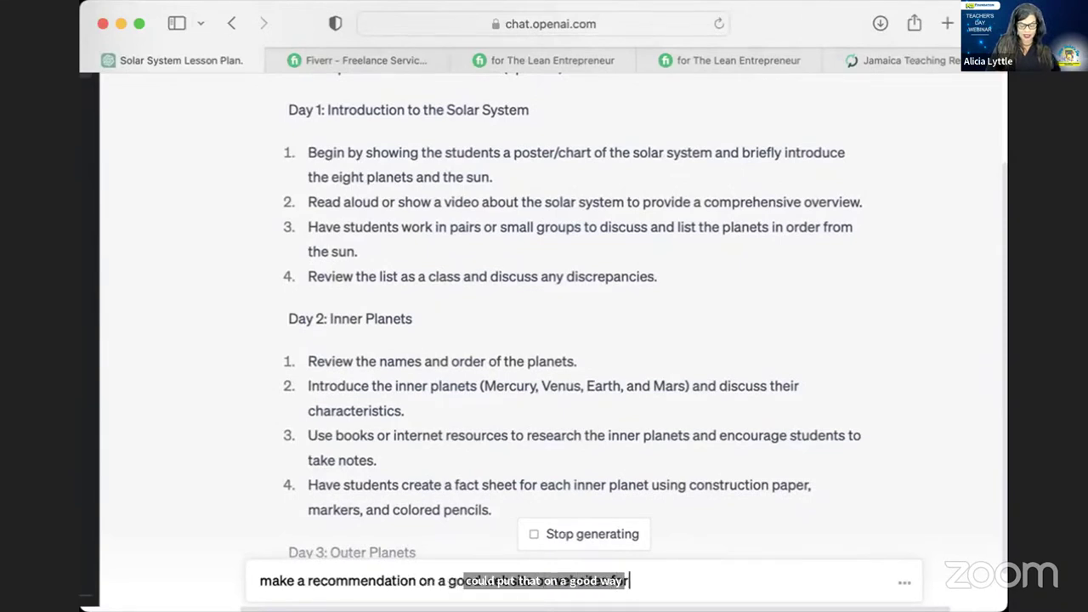
text(dent)
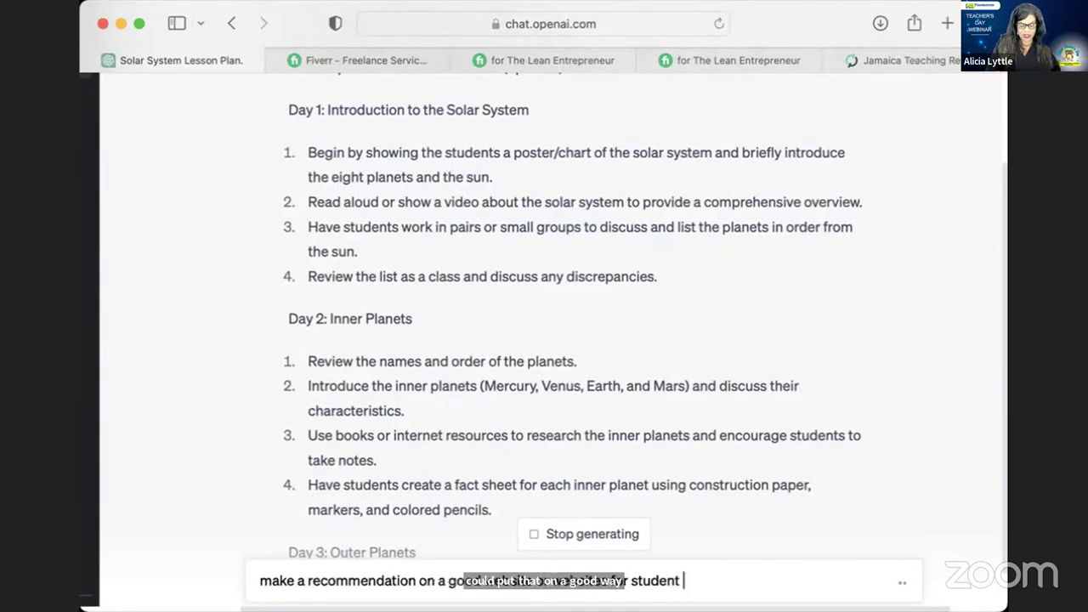
text(s to learn about)
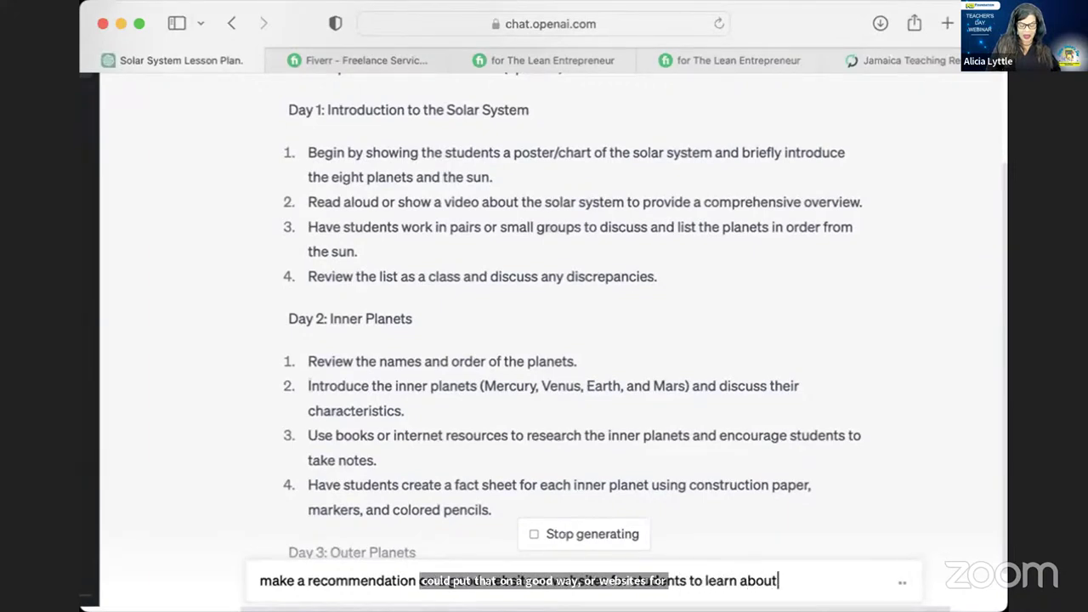
text( the solar sys)
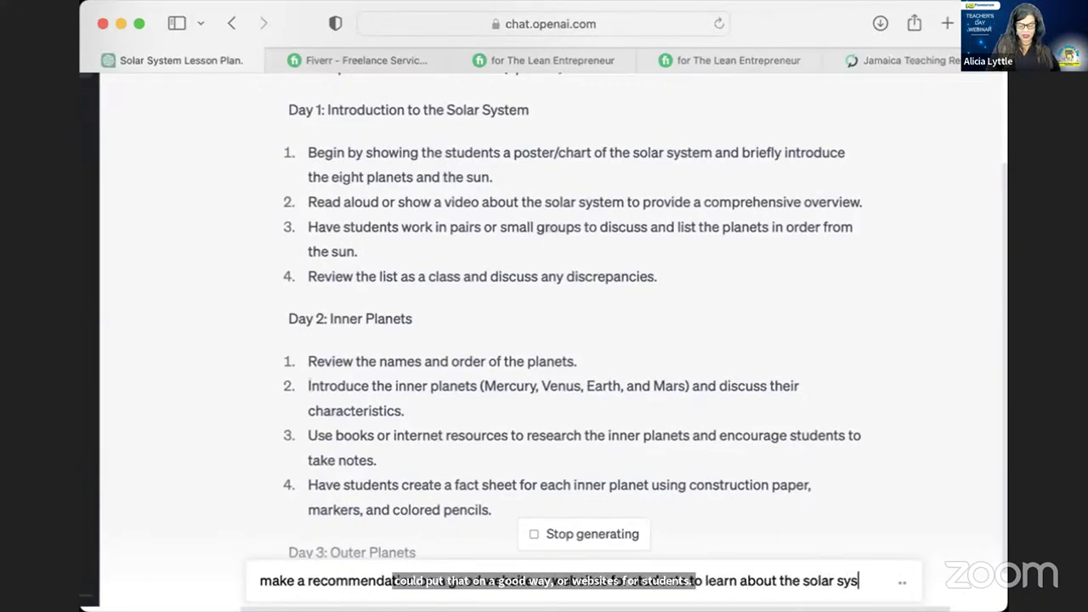
text(tem)
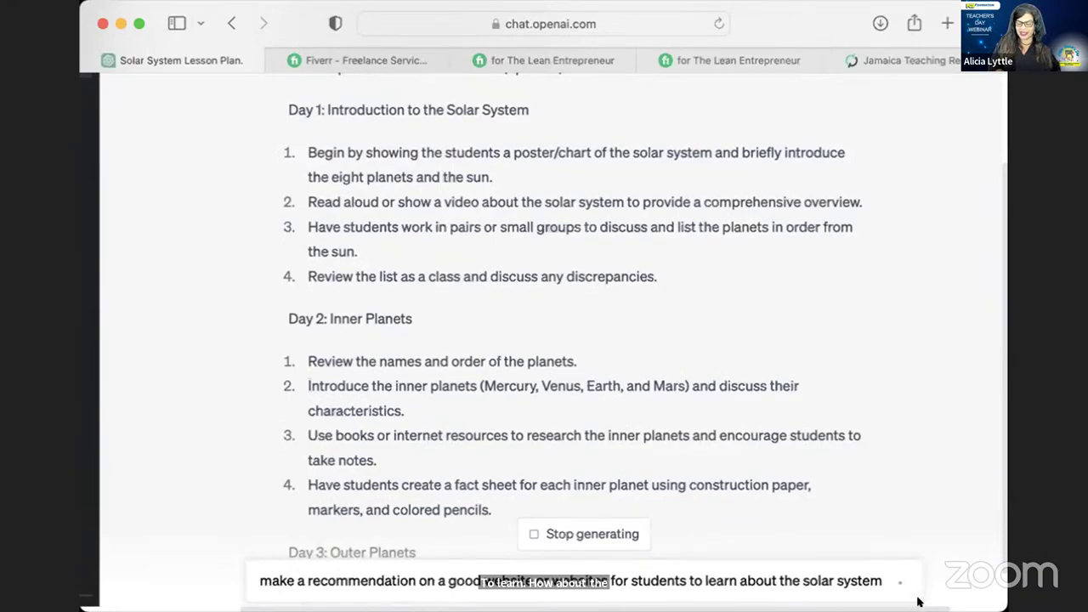
Review the page describing the planets, highlighting its introduction and first planet descriptions, and look back over the lesson plan
scroll(792, 465, down, 15)
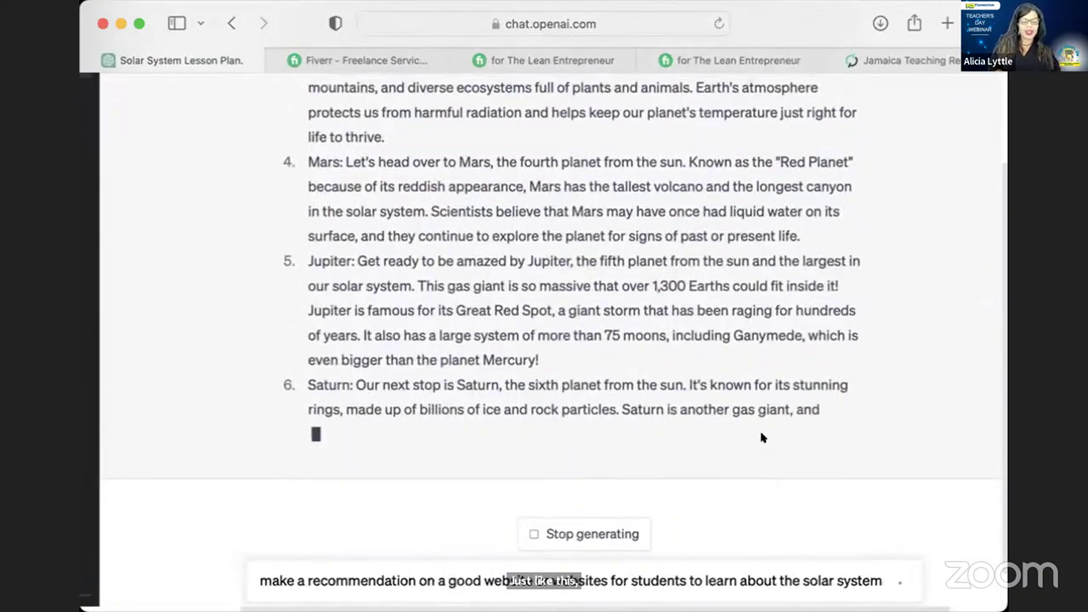
scroll(761, 431, up, 10)
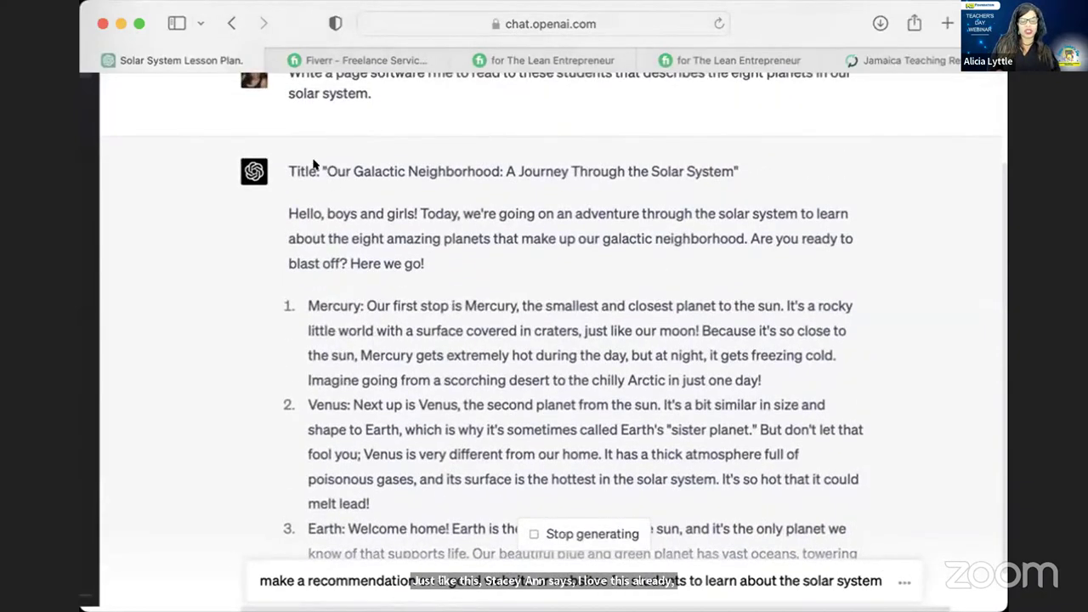
drag(289, 207, 567, 455)
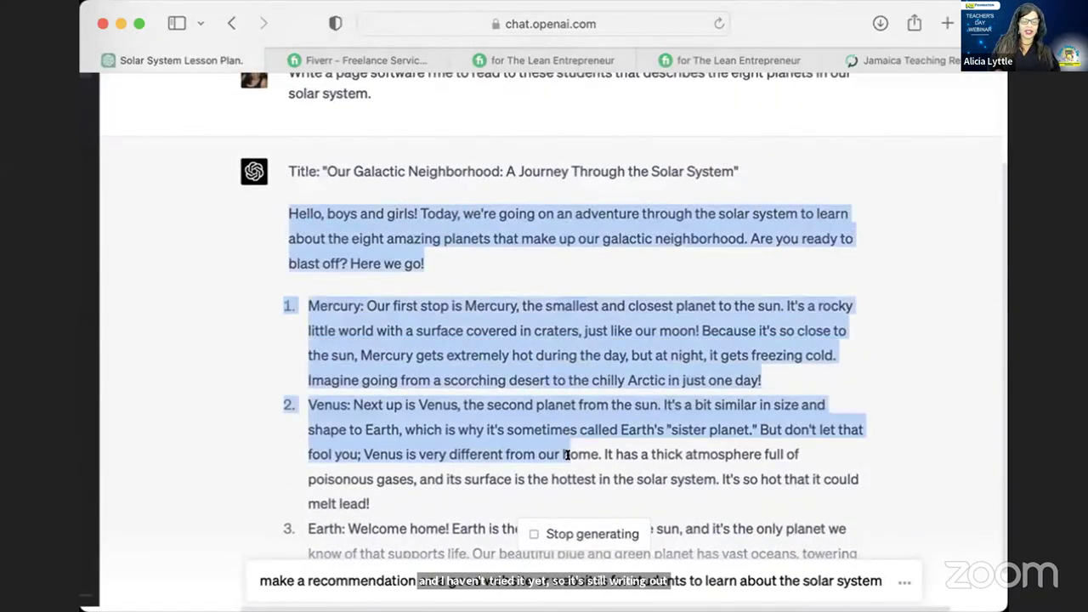
scroll(567, 456, down, 3)
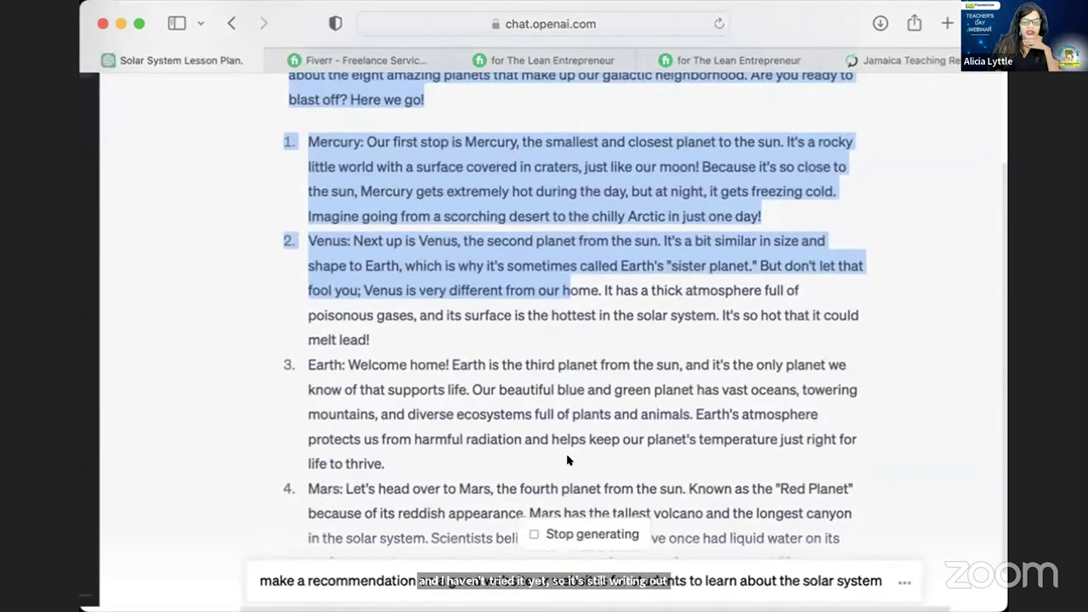
scroll(568, 460, up, 15)
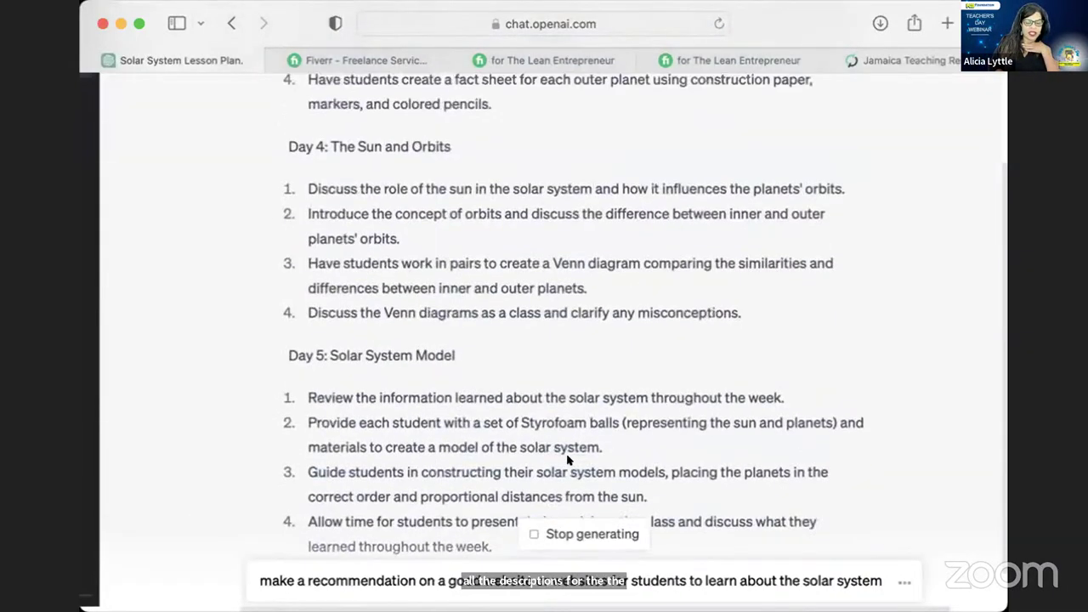
scroll(568, 459, up, 10)
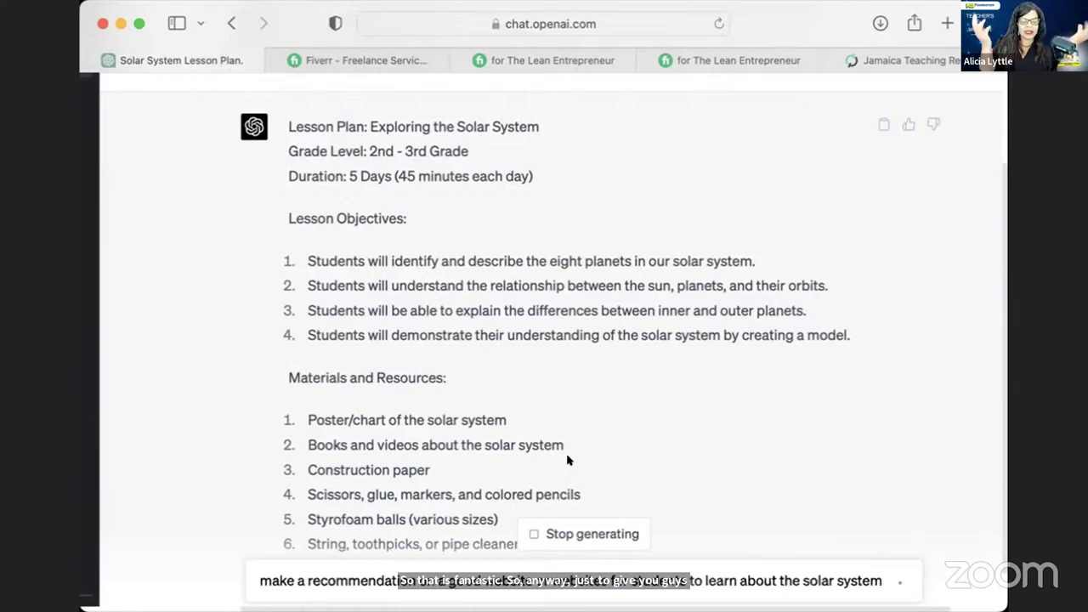
scroll(568, 460, down, 15)
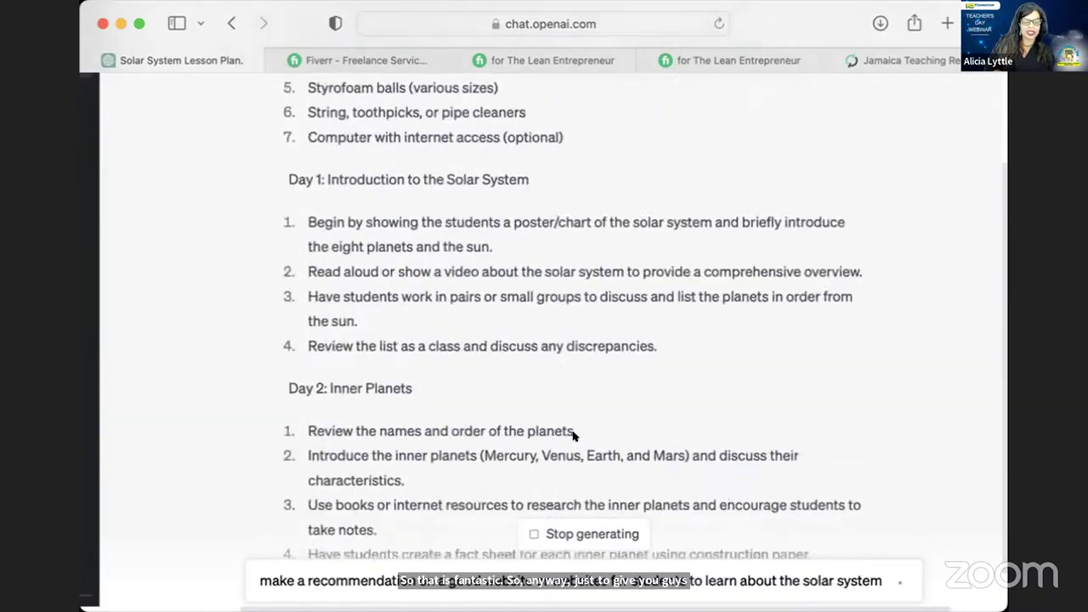
scroll(574, 435, down, 15)
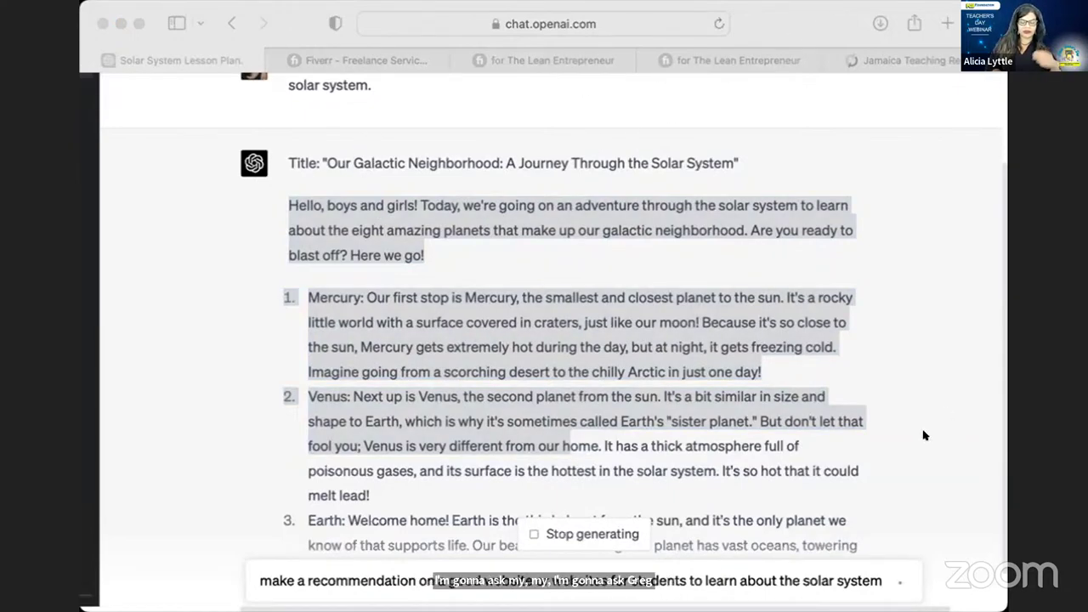
scroll(739, 434, up, 10)
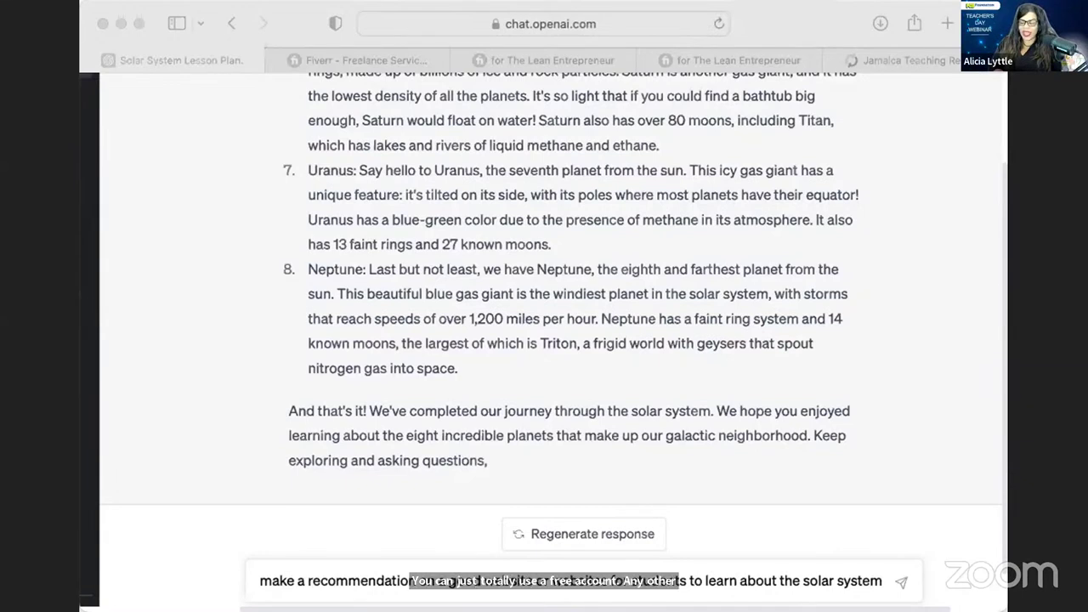
Replace the drafted website request with "Create a quiz for this lesson, make it for 2nd graders"
click(879, 568)
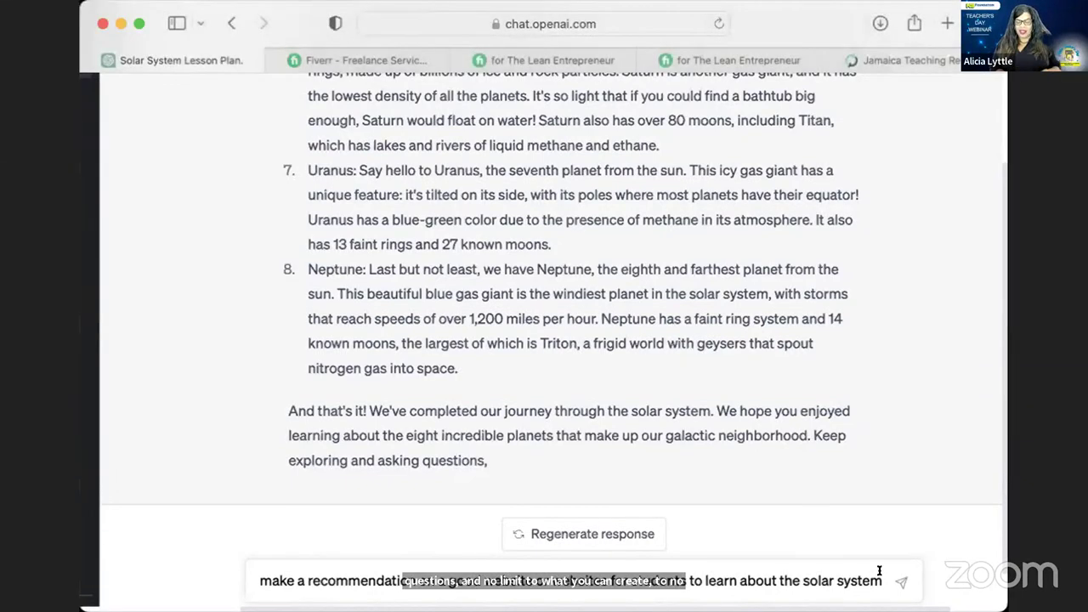
drag(879, 568, 352, 556)
key(BackSpace)
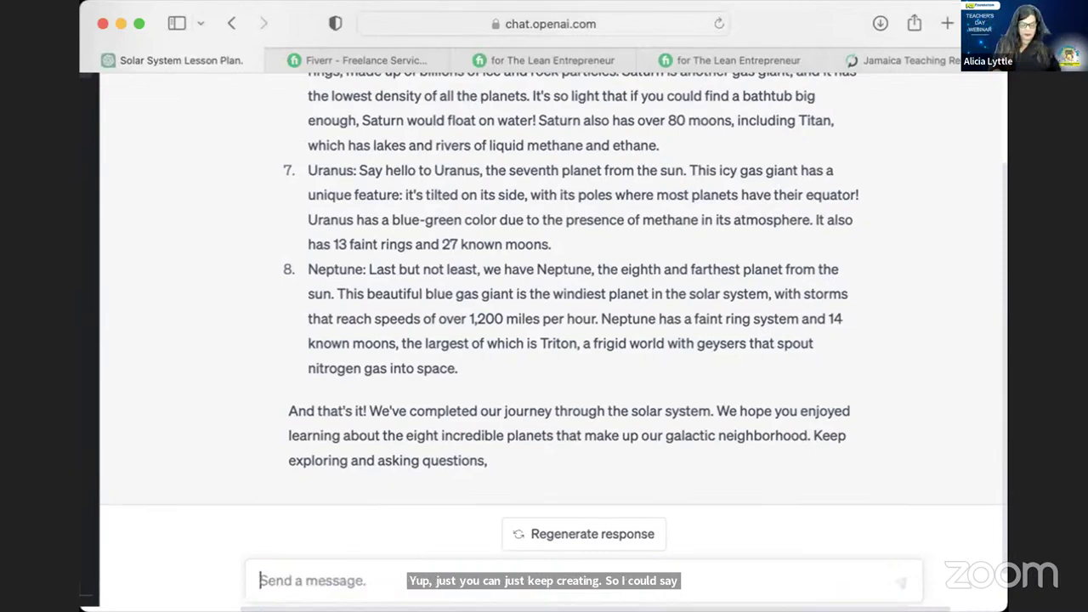
text(Create a qui)
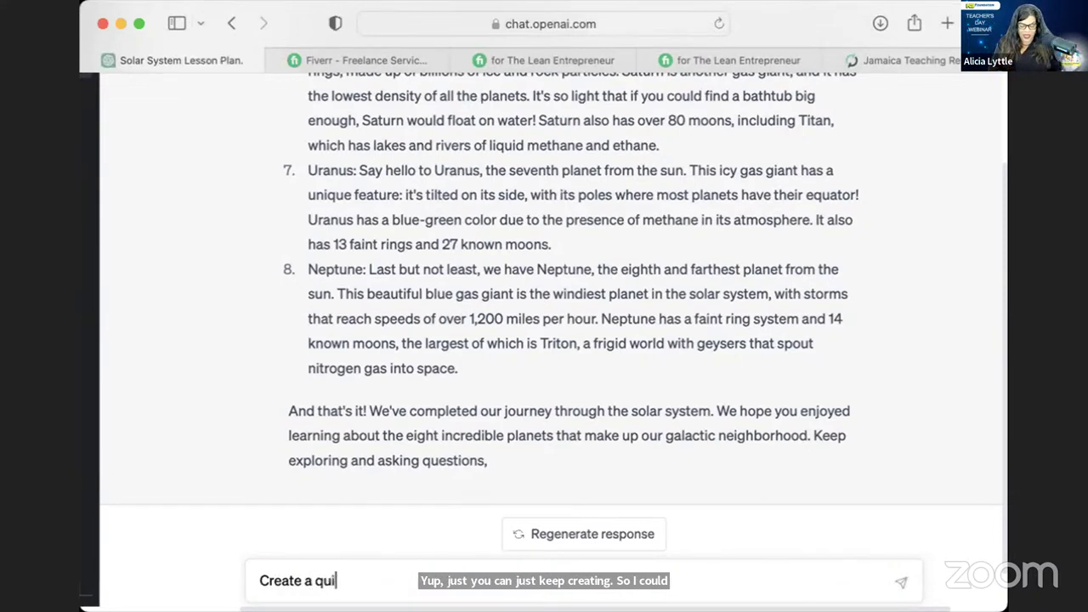
text(z for)
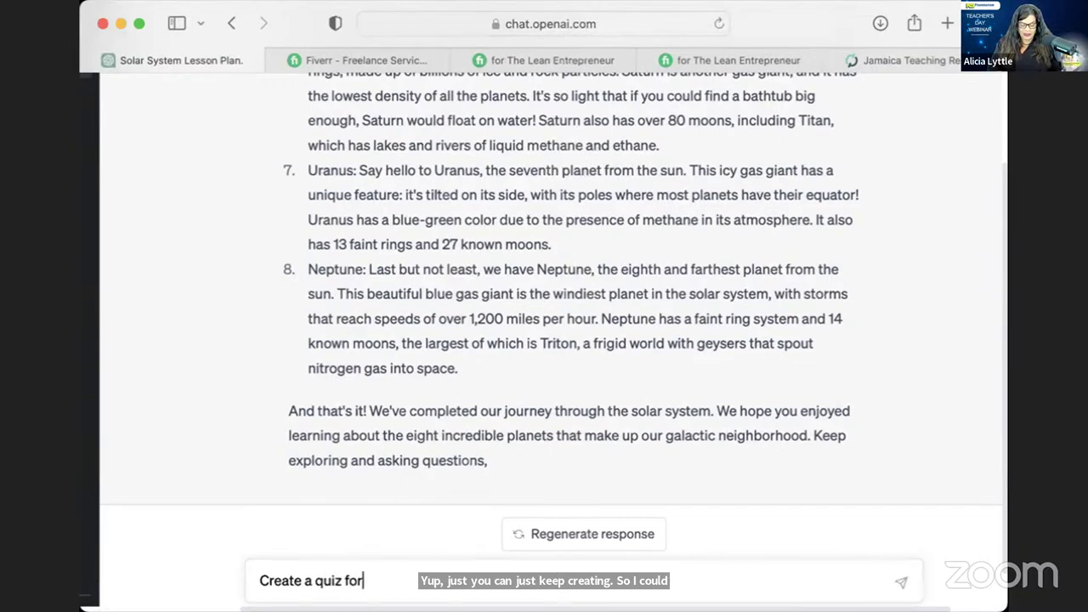
text( this lesson)
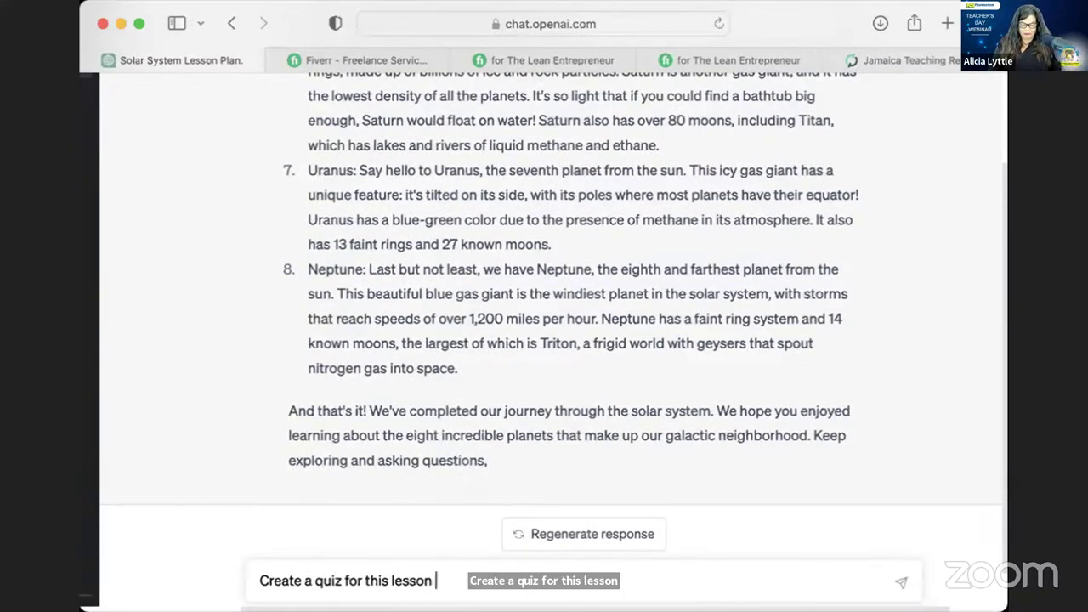
key(BackSpace)
text(, )
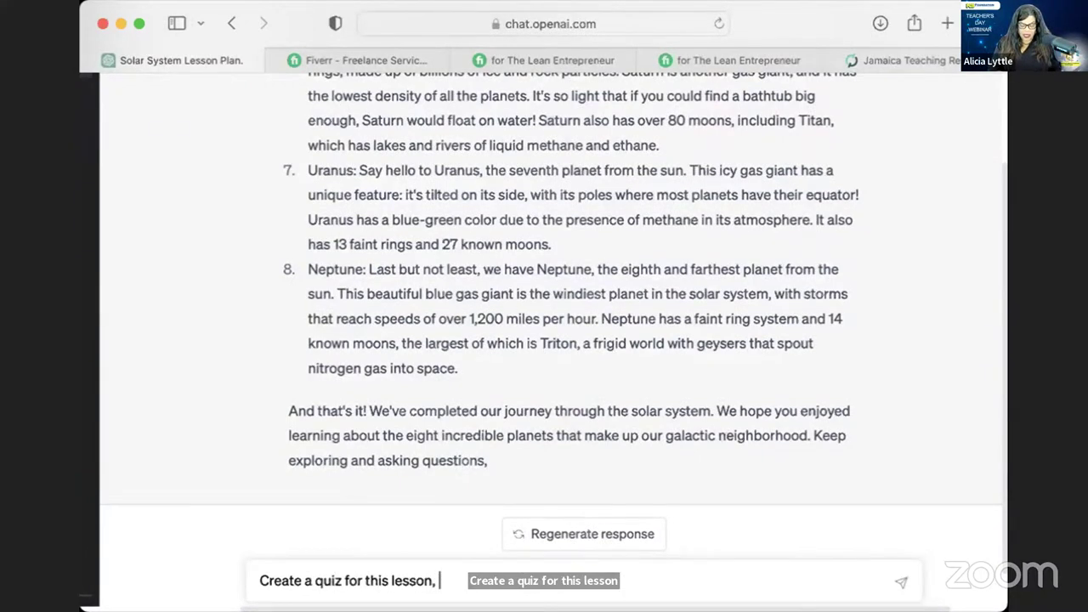
text(mak)
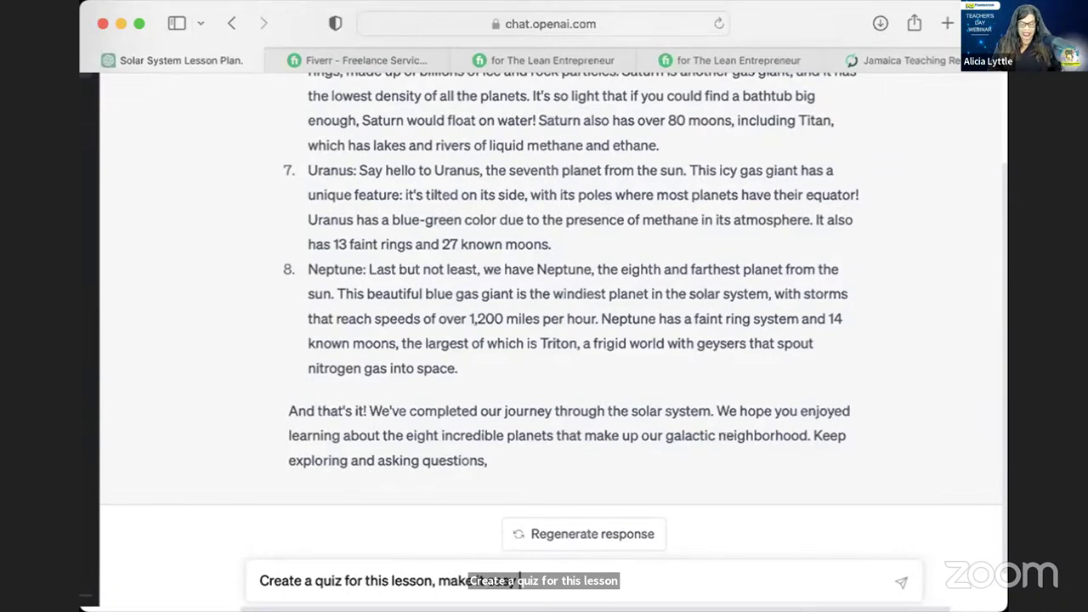
text(e it 10 qa 4th grader)
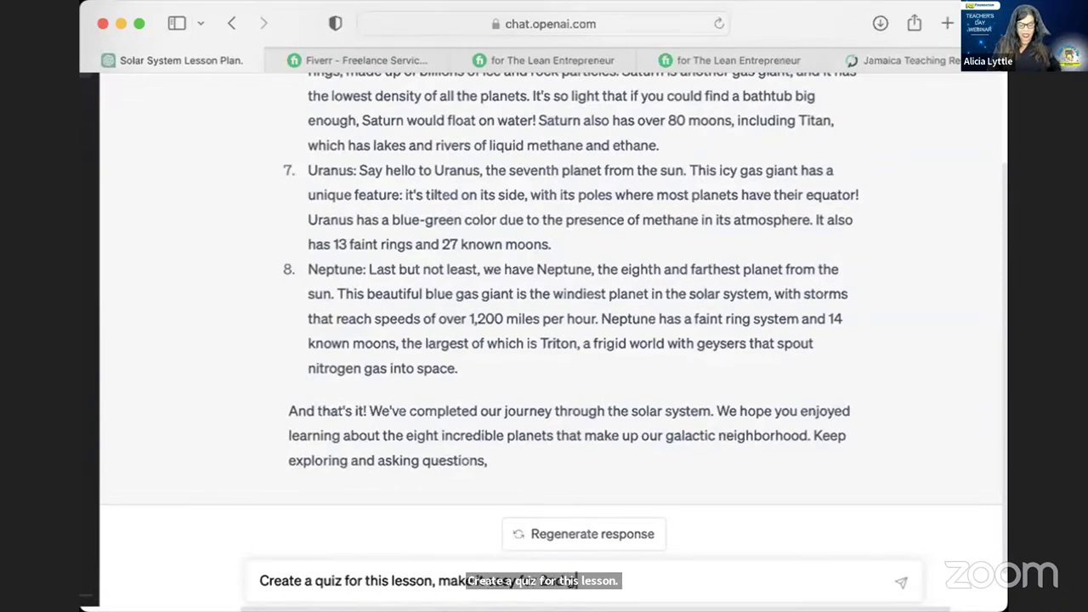
text(s.)
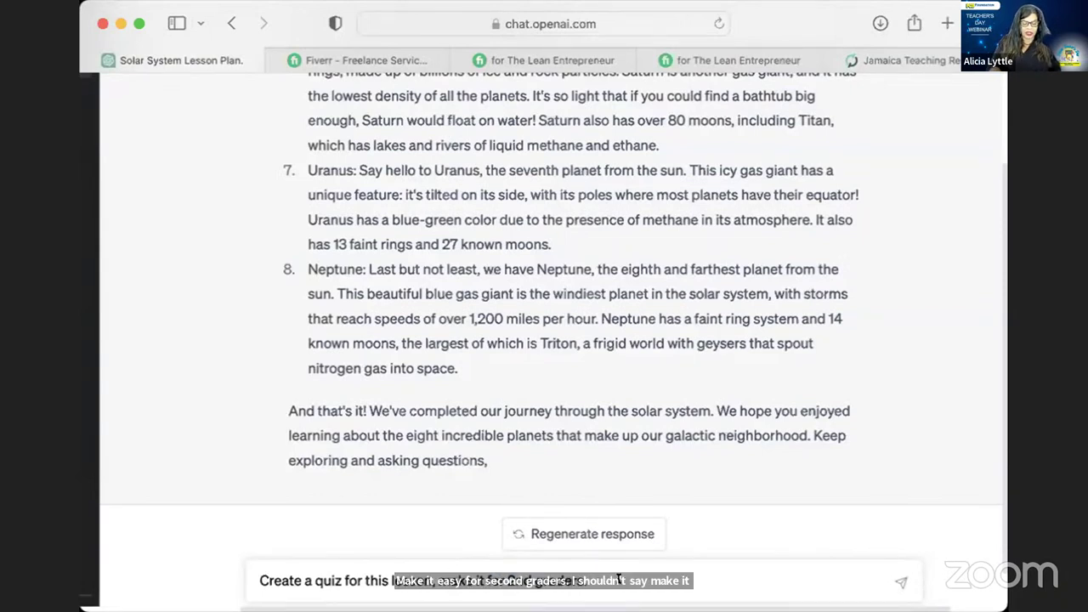
Extend the quiz prompt with "put the answer key at the bottom of the quiz."
text(put the answ)
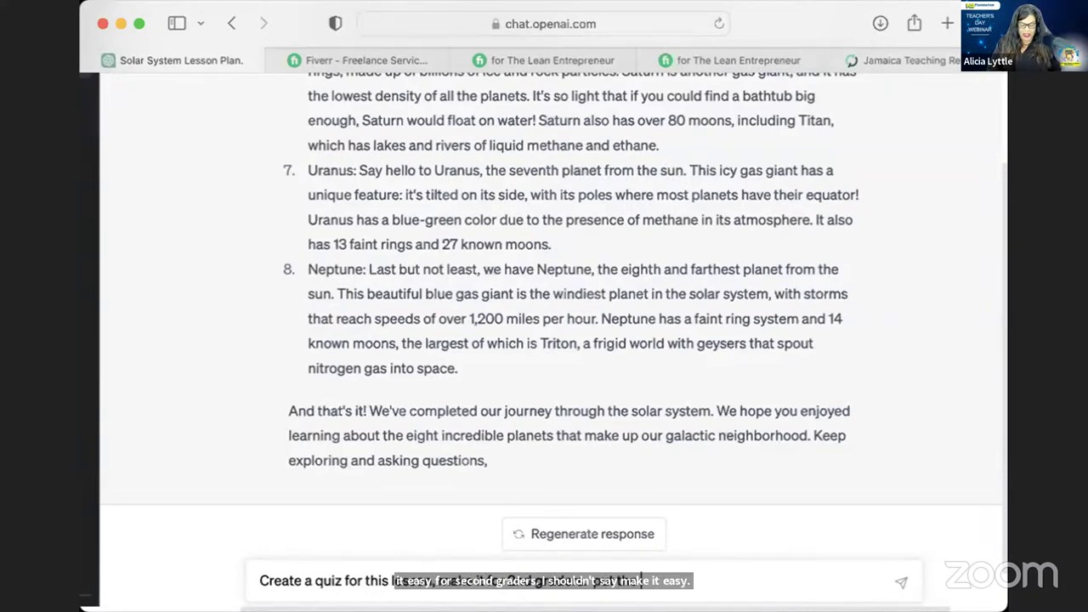
text(er )
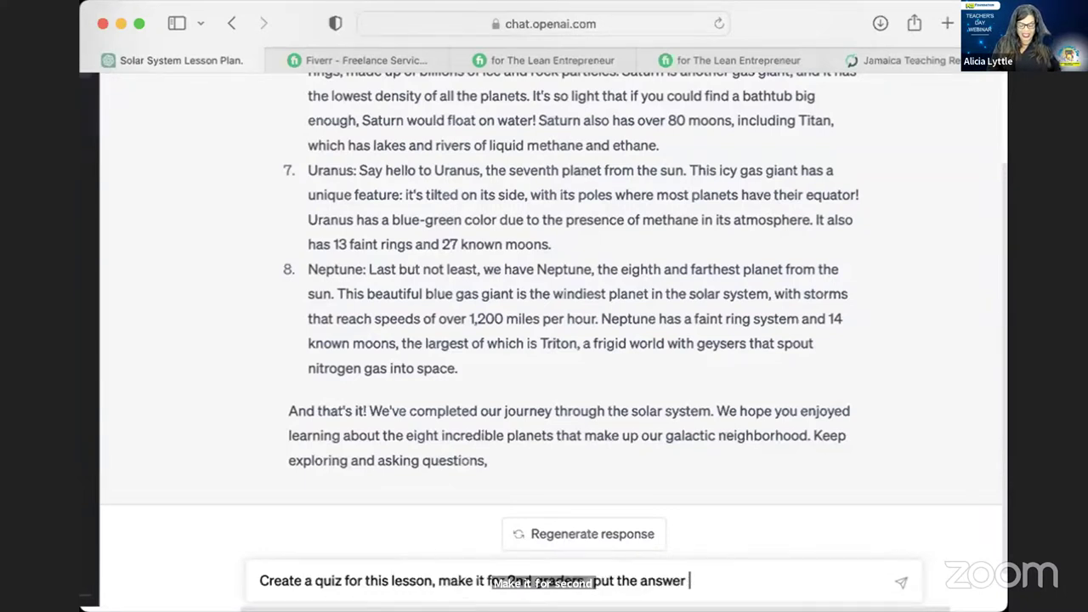
text(key at the bott)
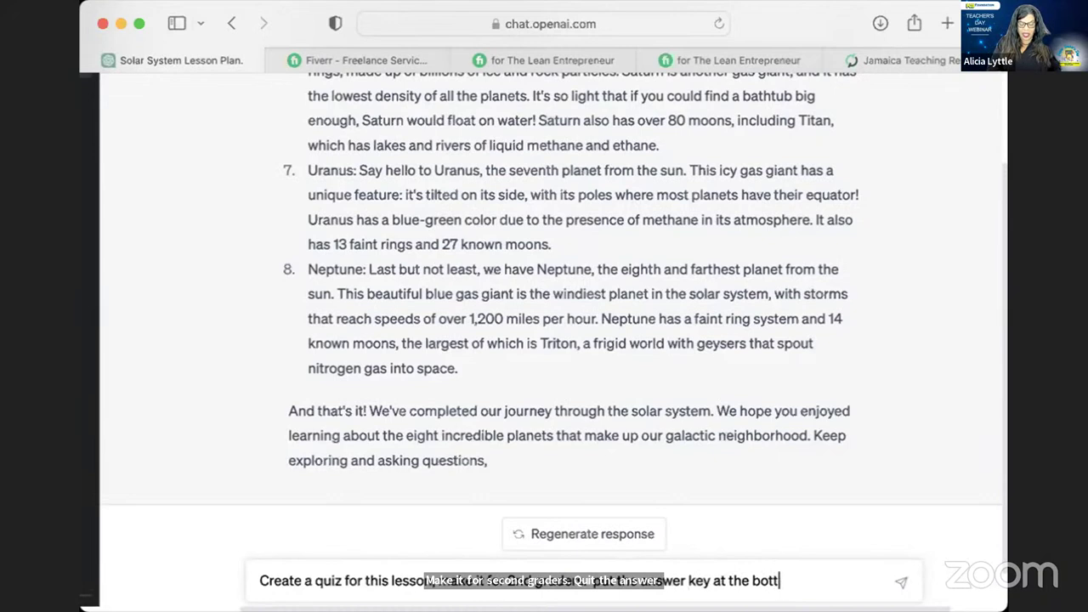
text(om of the qui)
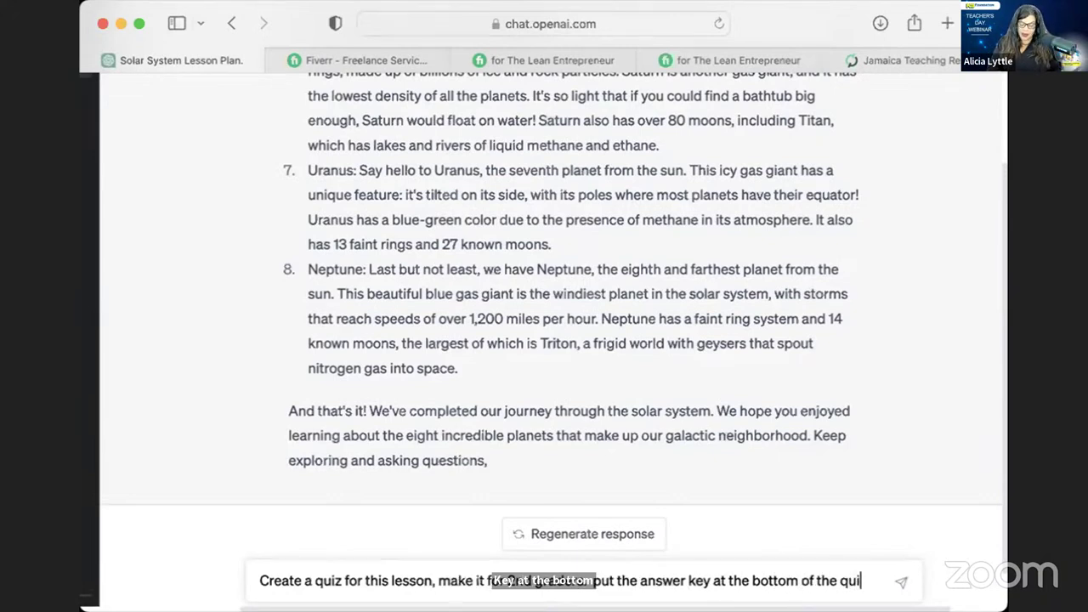
text(z.)
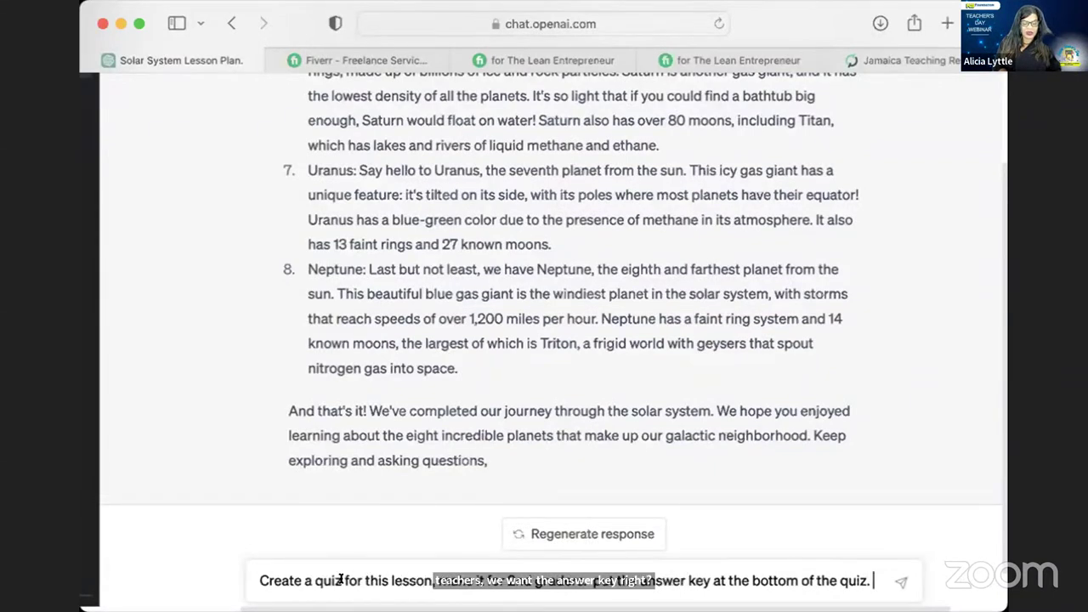
Specify a "5 question multiple choice" quiz in the drafted prompt and submit it
click(314, 580)
text(5 que)
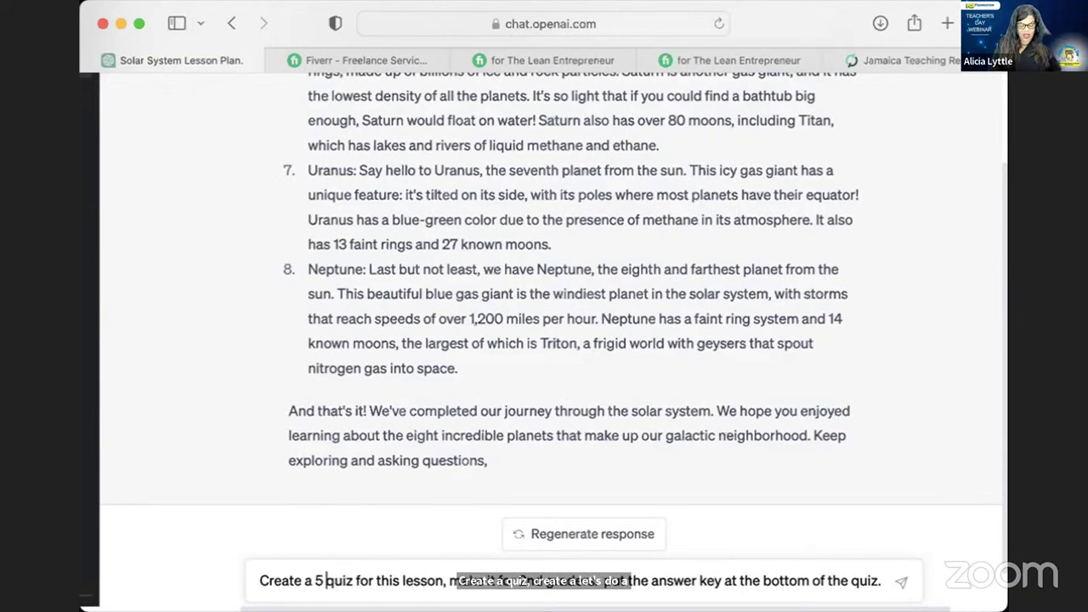
text(s)
key(BackSpace)
key(BackSpace)
key(BackSpace)
key(BackSpace)
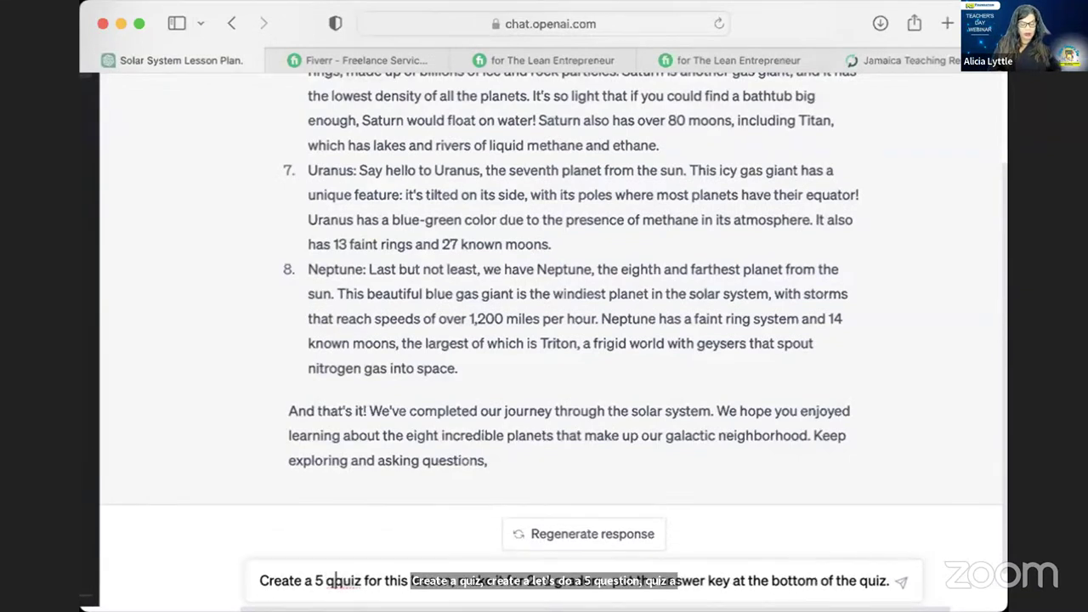
text(question mul)
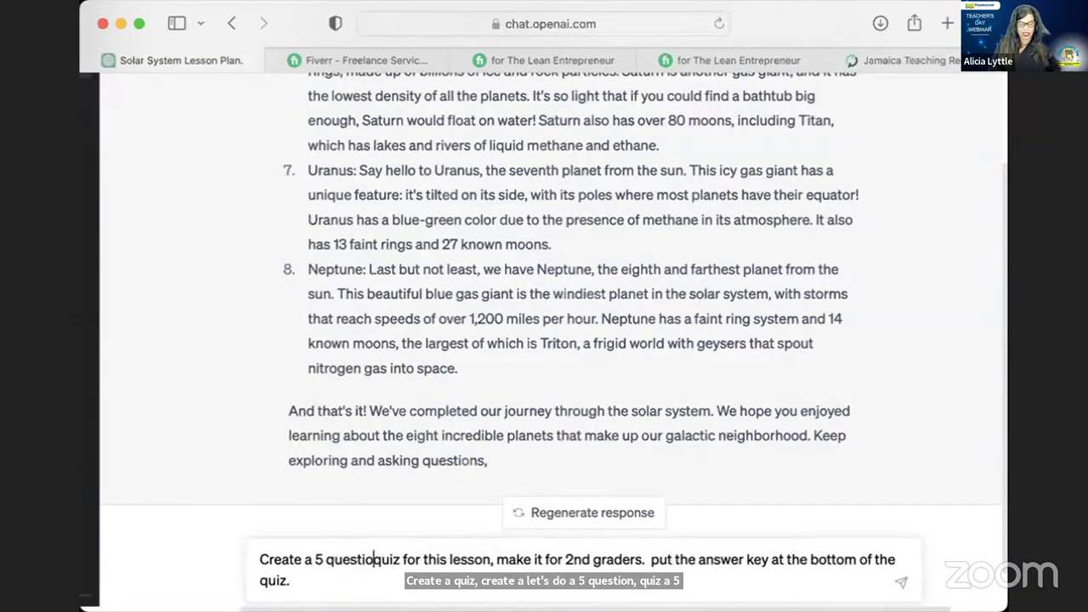
text(tiple choice)
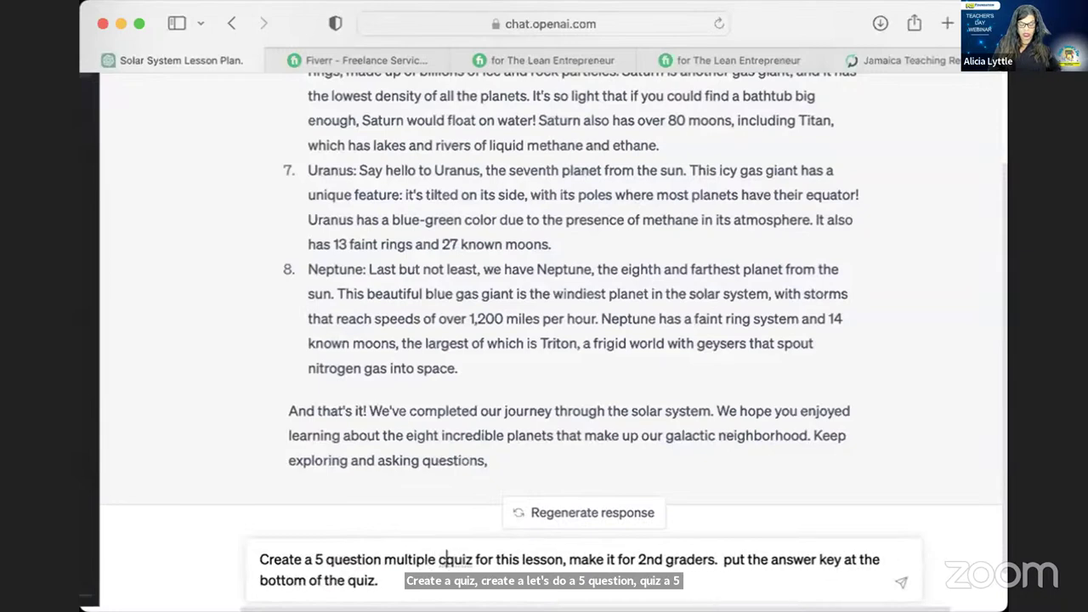
click(902, 583)
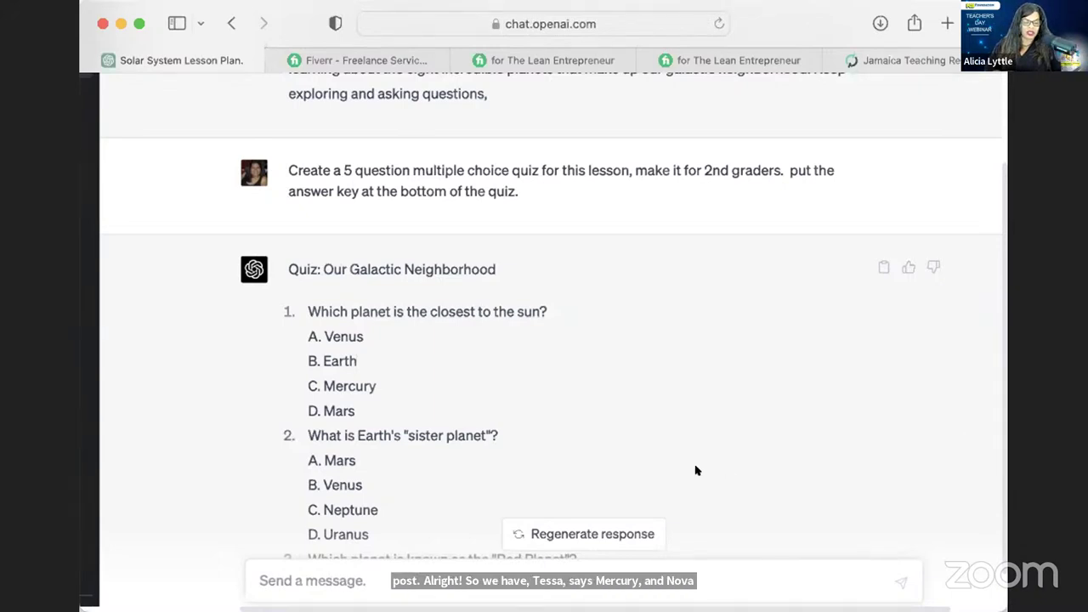
Review the generated solar system quiz questions and the answer key below them
scroll(696, 470, down, 7)
scroll(696, 471, down, 2)
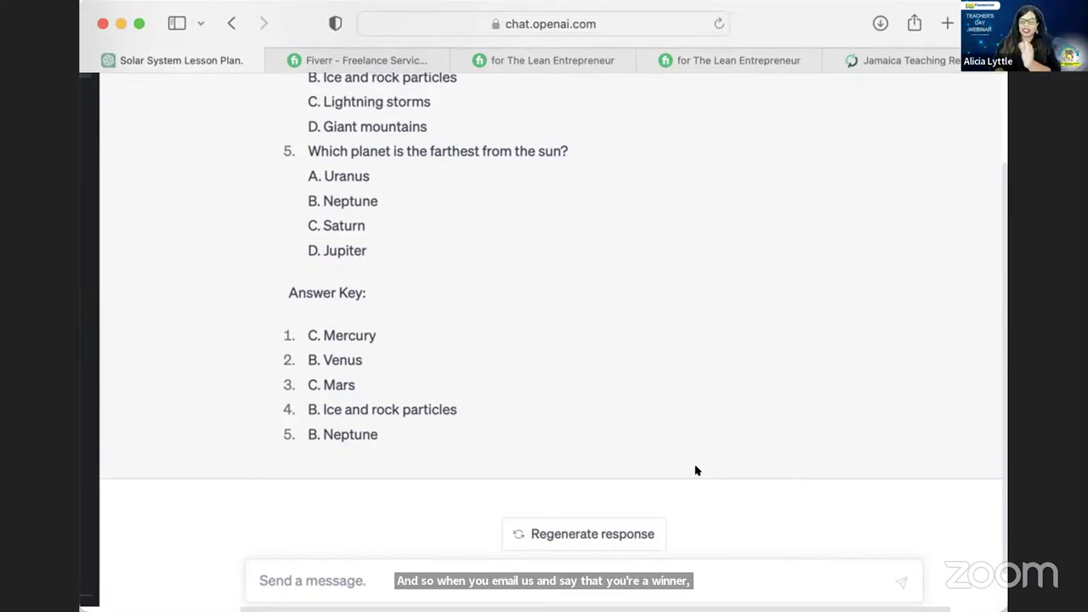
scroll(532, 279, up, 5)
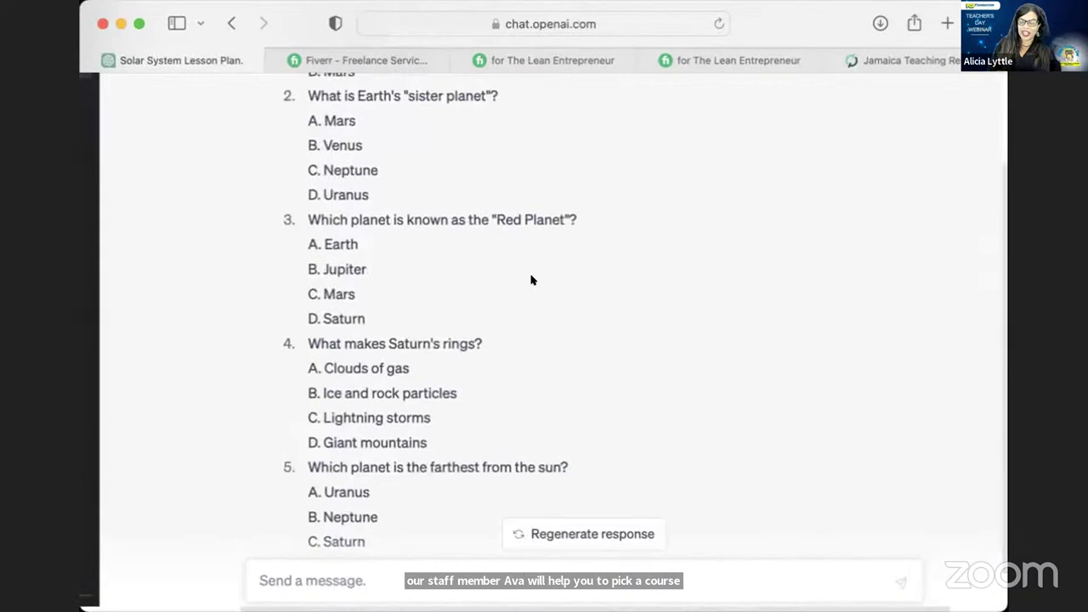
scroll(532, 279, up, 3)
scroll(533, 280, down, 2)
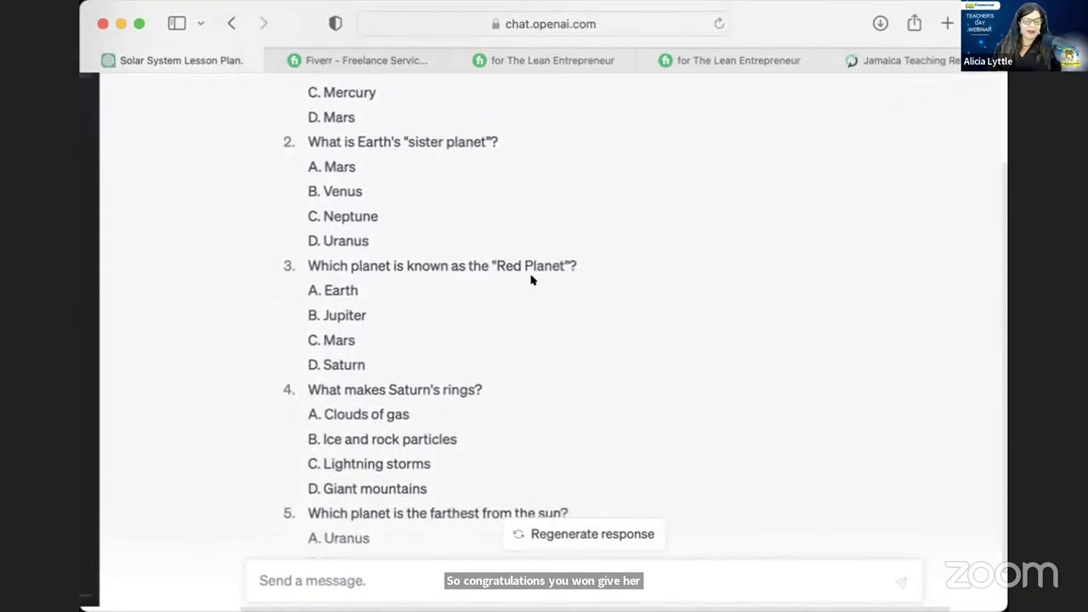
scroll(532, 279, down, 6)
scroll(532, 280, up, 3)
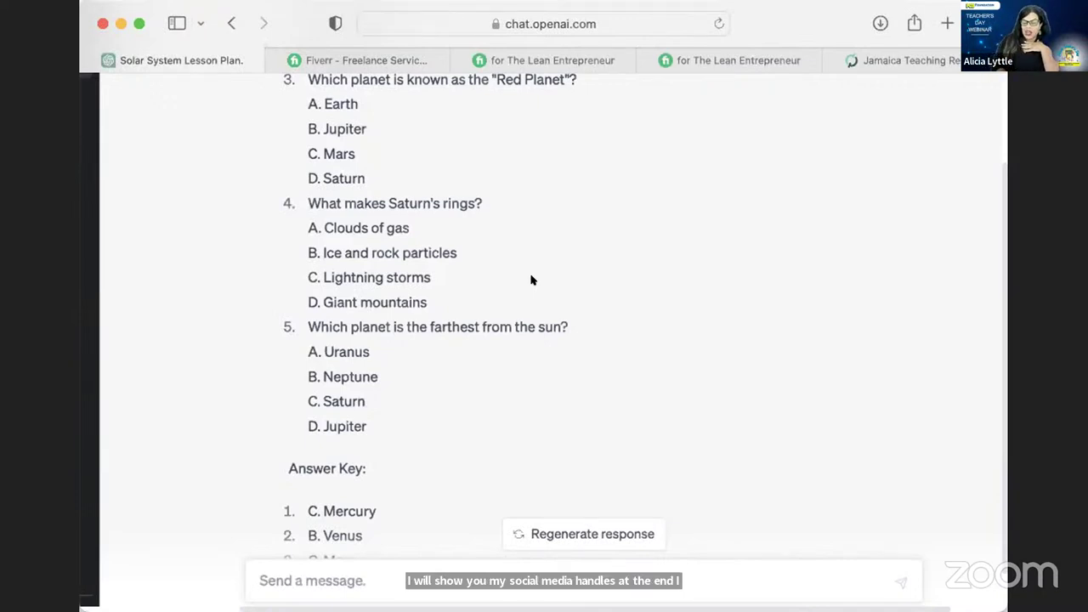
Switch to the open Fiverr Business site and highlight "fiverr.com" in its web address
click(375, 60)
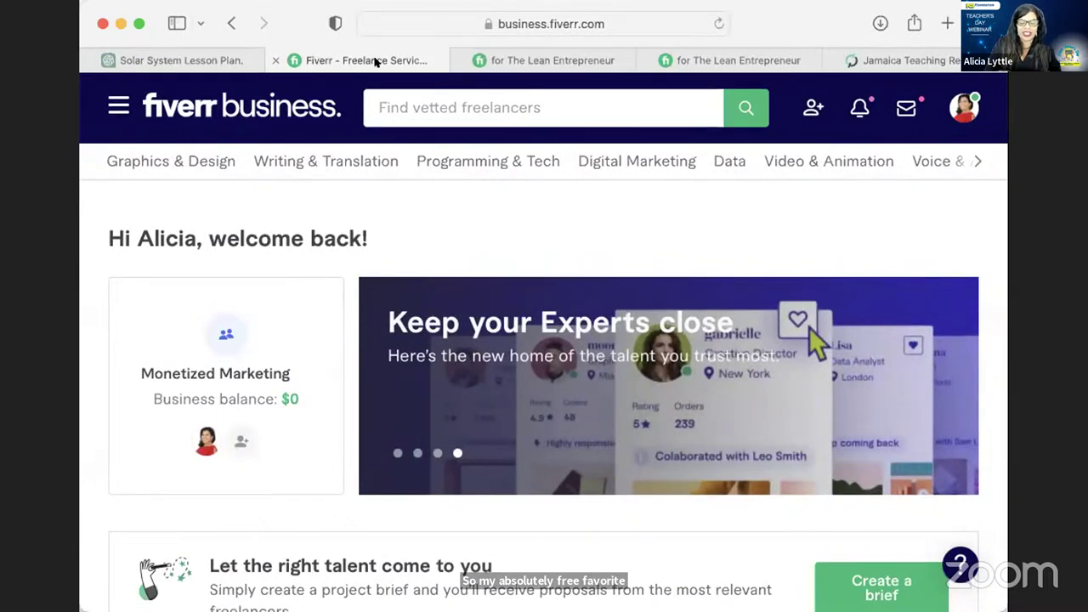
click(627, 24)
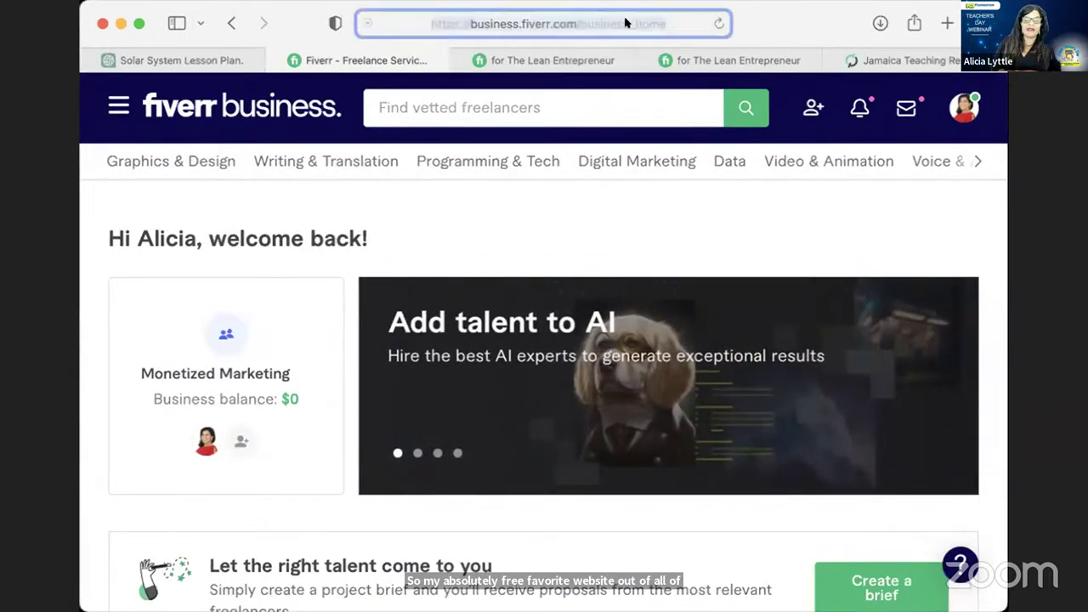
drag(522, 24, 463, 21)
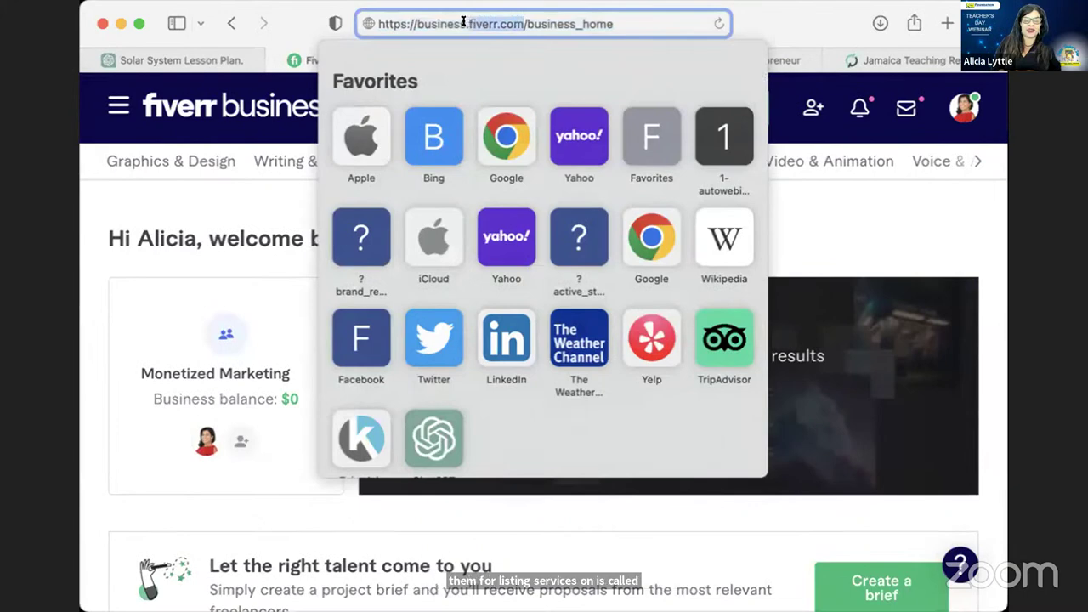
key(super+c)
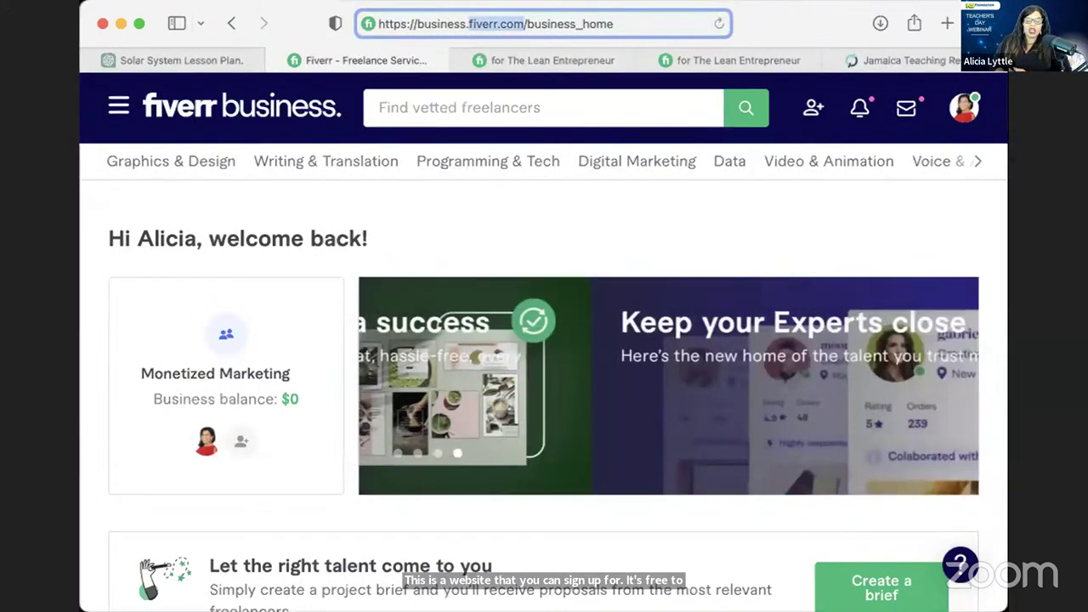
Search Fiverr's freelancers for "online math tutor" using the suggestion for "math tutor"
click(581, 96)
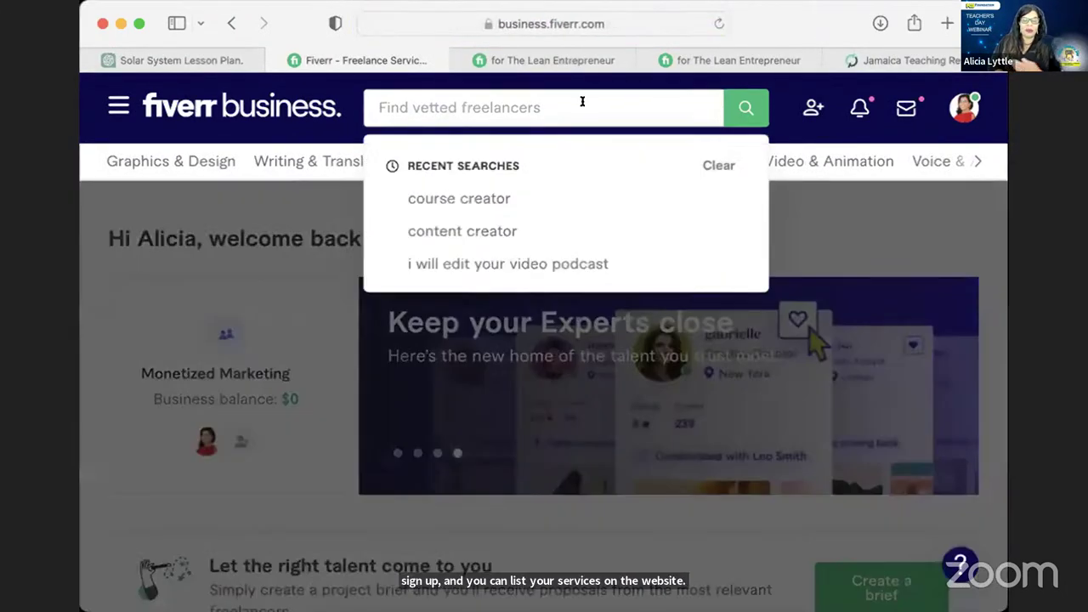
text(math tutor)
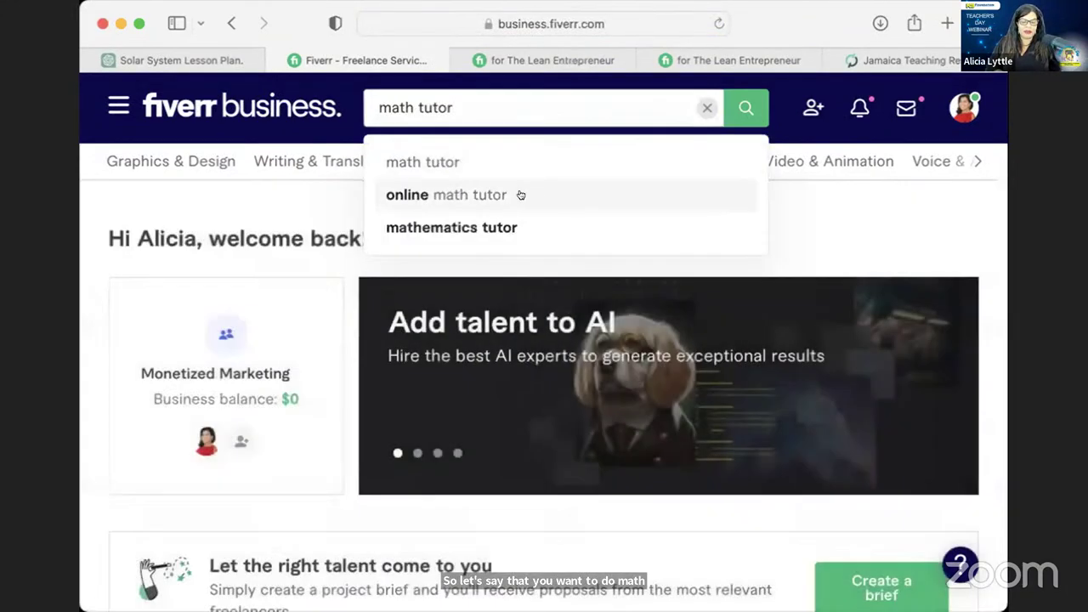
click(521, 194)
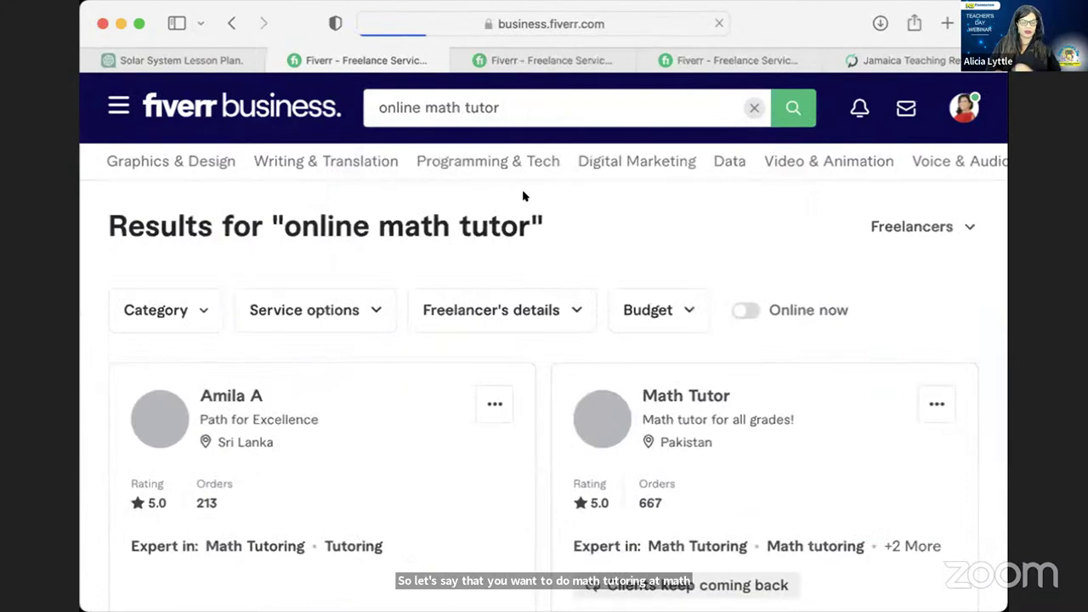
Look through the online math tutor listings, checking the tutors' countries, services and project prices
scroll(517, 451, down, 3)
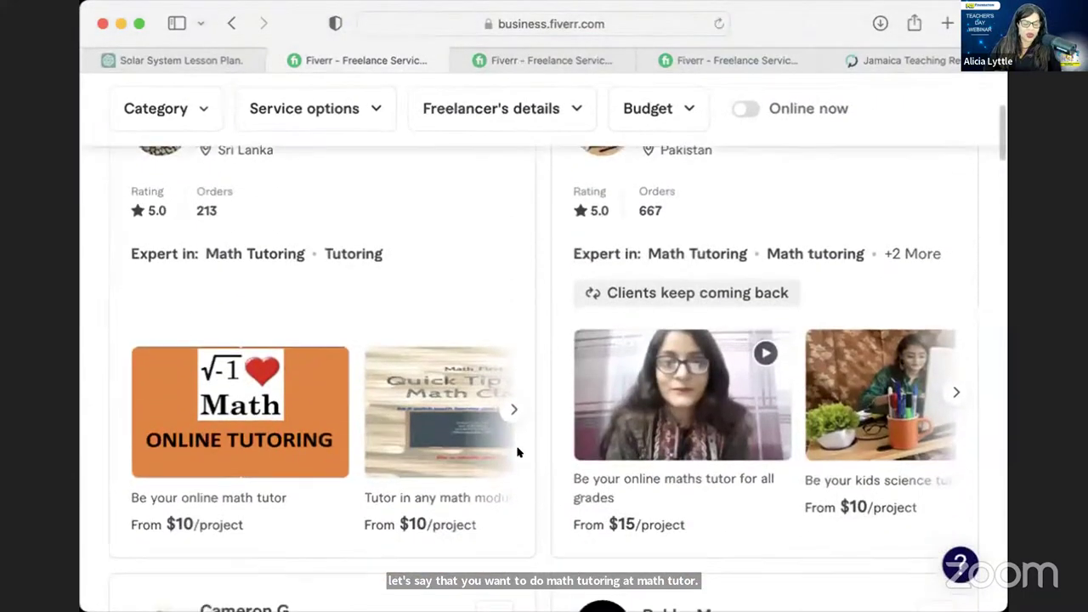
scroll(517, 452, down, 6)
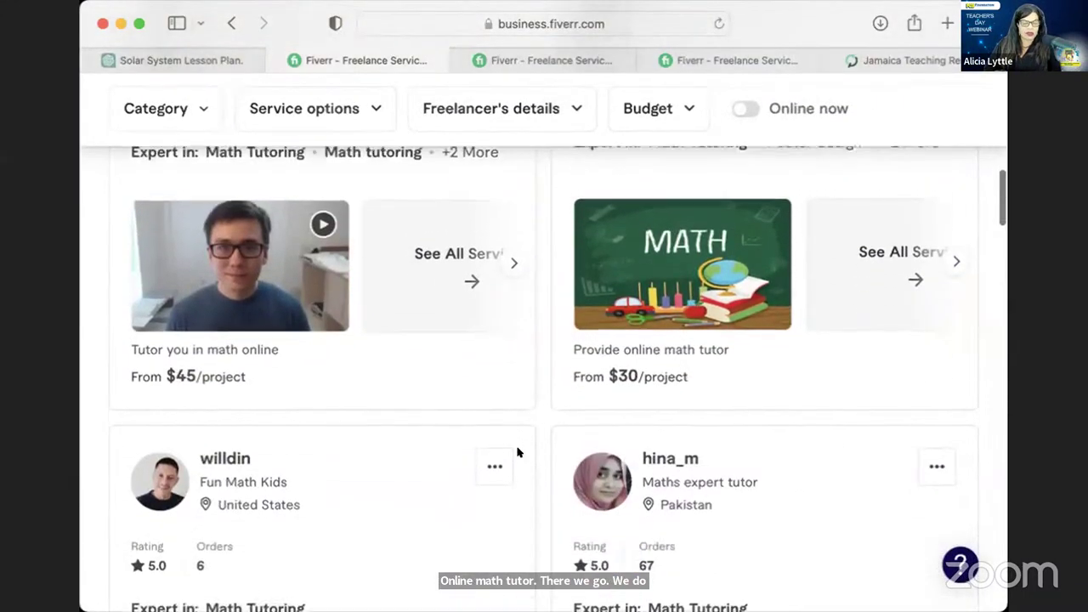
scroll(517, 450, down, 3)
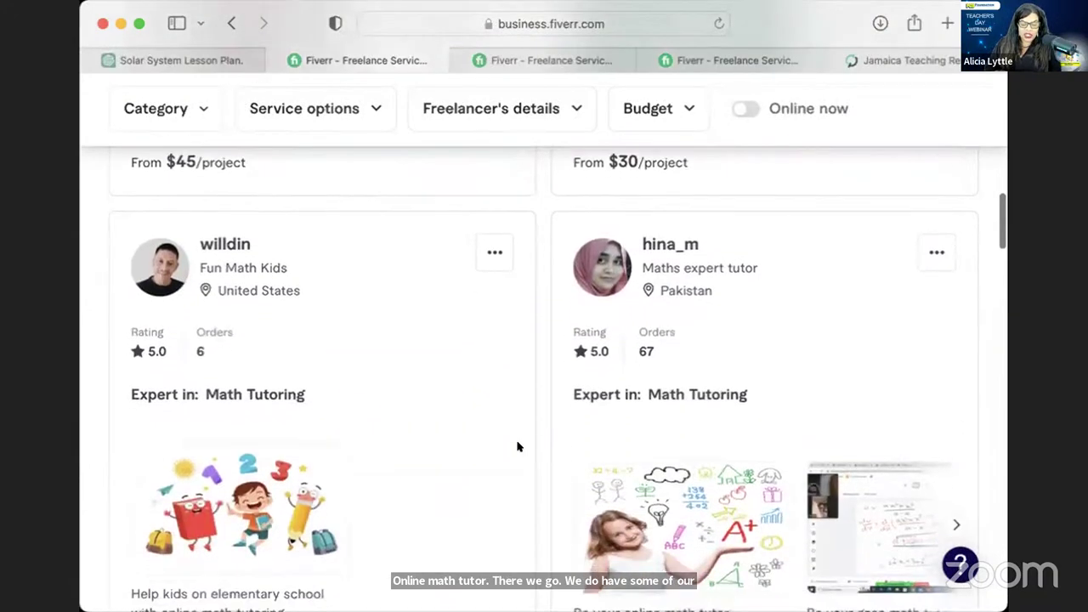
scroll(517, 446, down, 5)
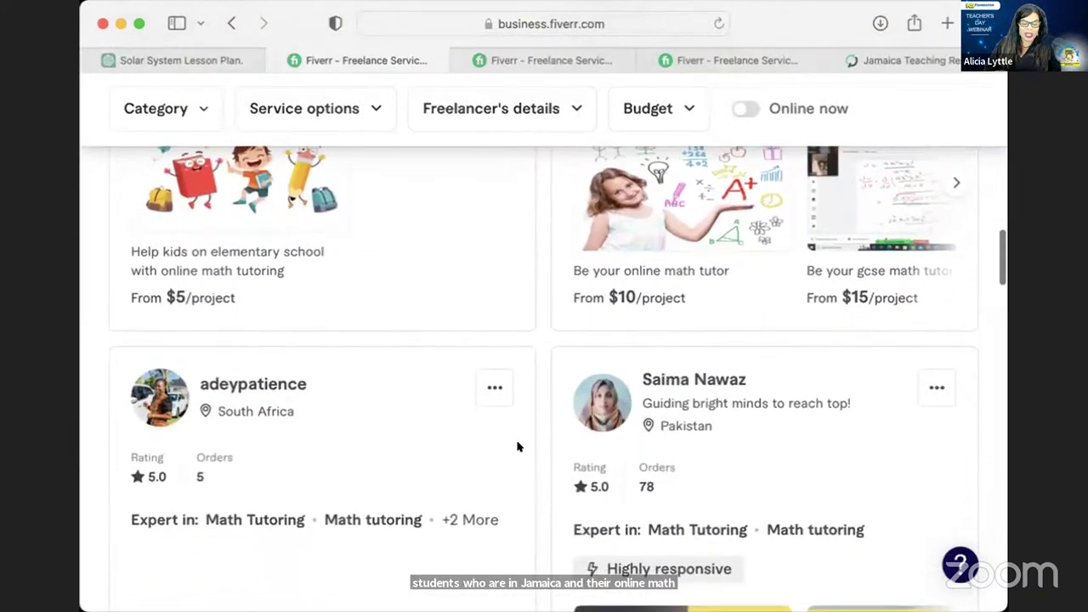
scroll(517, 447, down, 8)
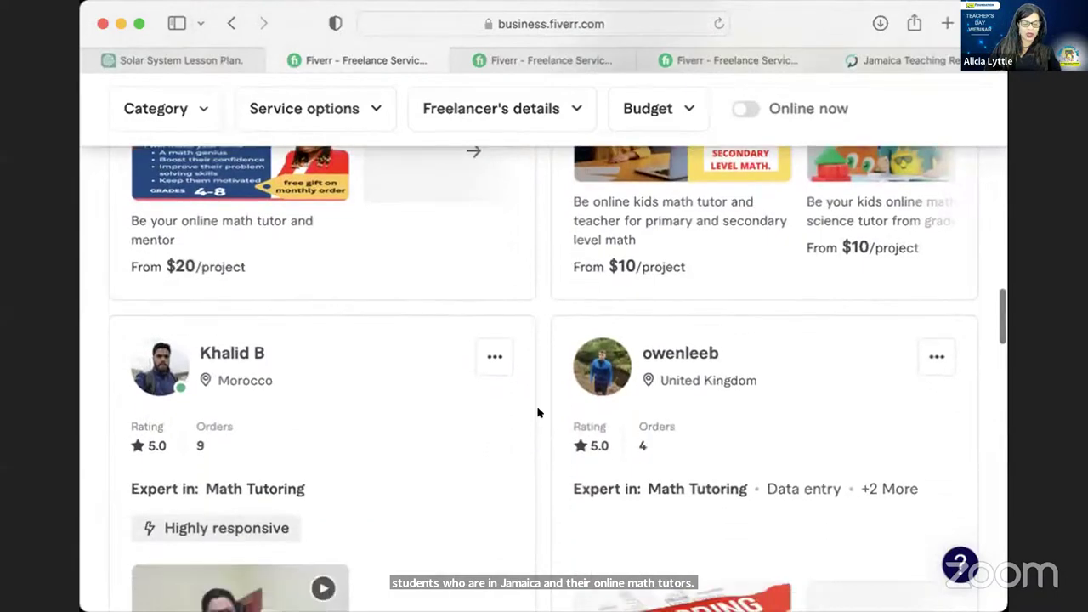
scroll(537, 413, down, 15)
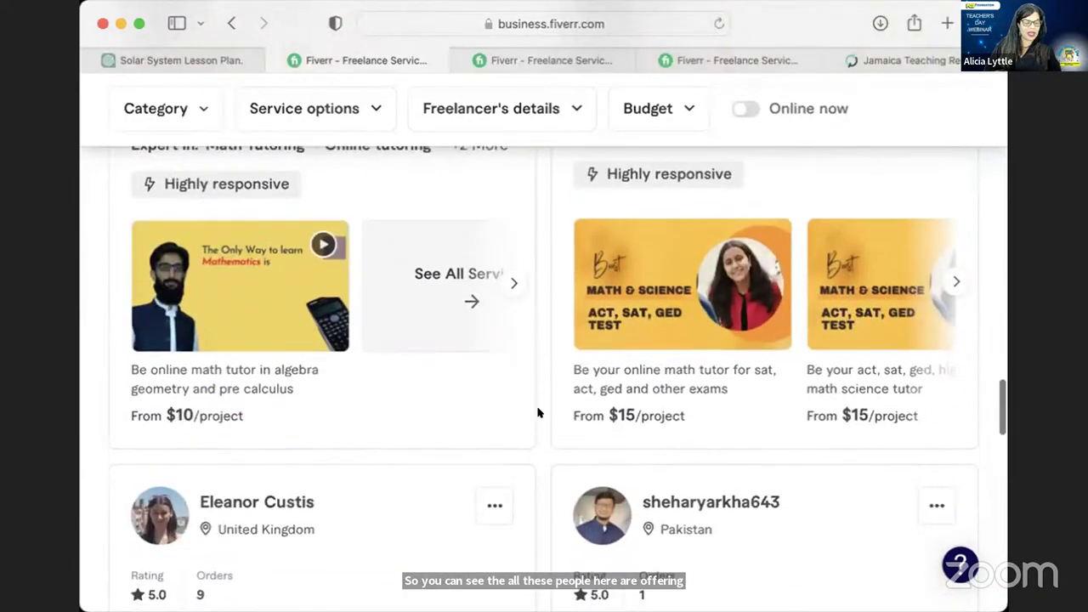
scroll(537, 412, down, 8)
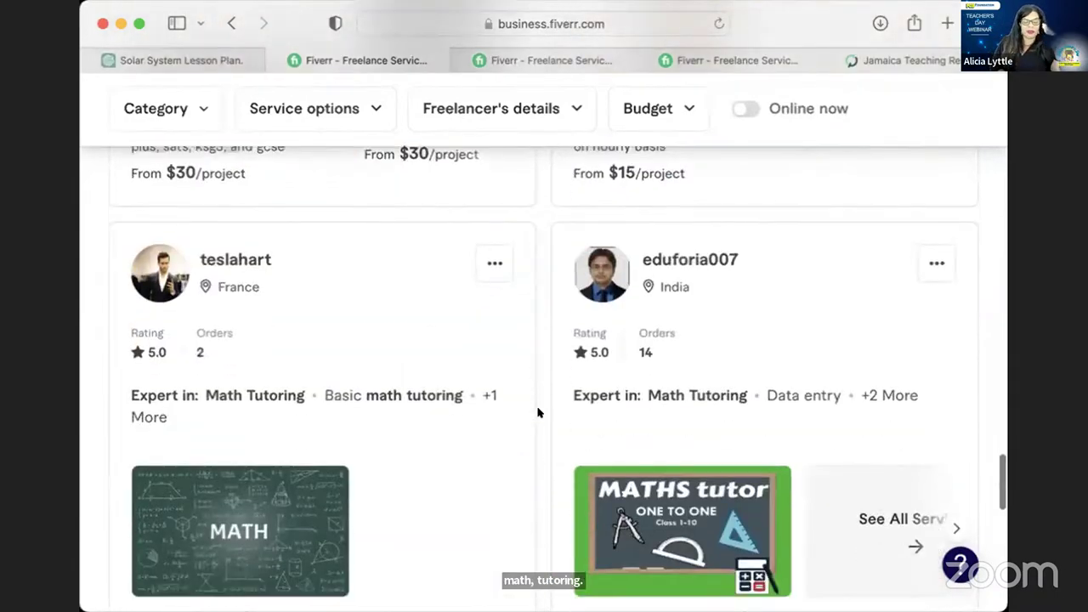
scroll(537, 412, down, 10)
scroll(537, 412, up, 4)
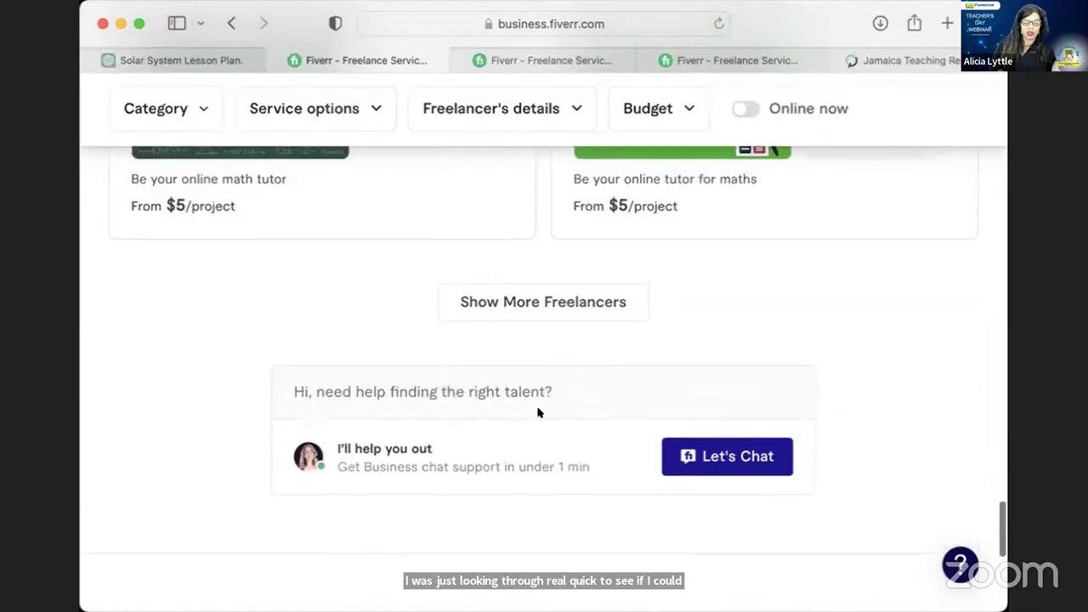
Show more freelancers and examine the additional math tutors' locations, services and prices
click(517, 302)
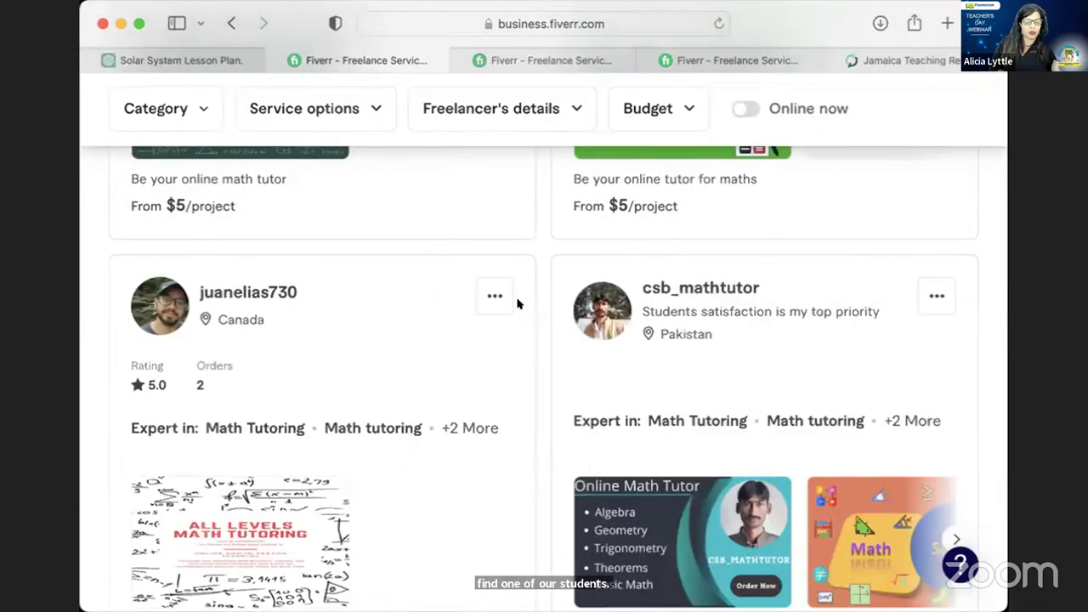
scroll(517, 304, down, 10)
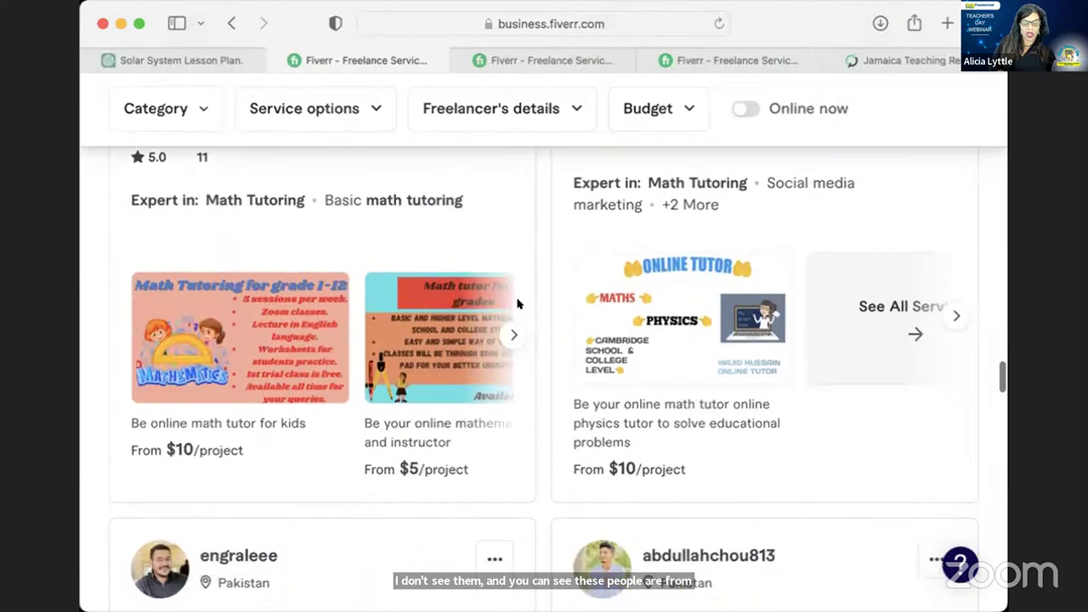
scroll(517, 303, up, 2)
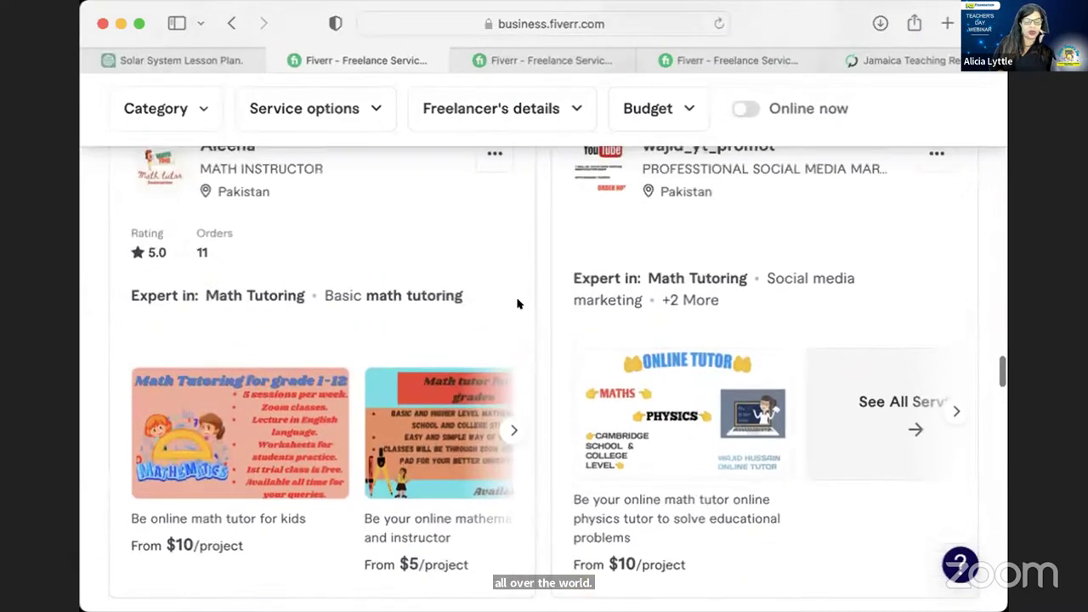
scroll(517, 303, down, 1)
mouse_move(257, 416)
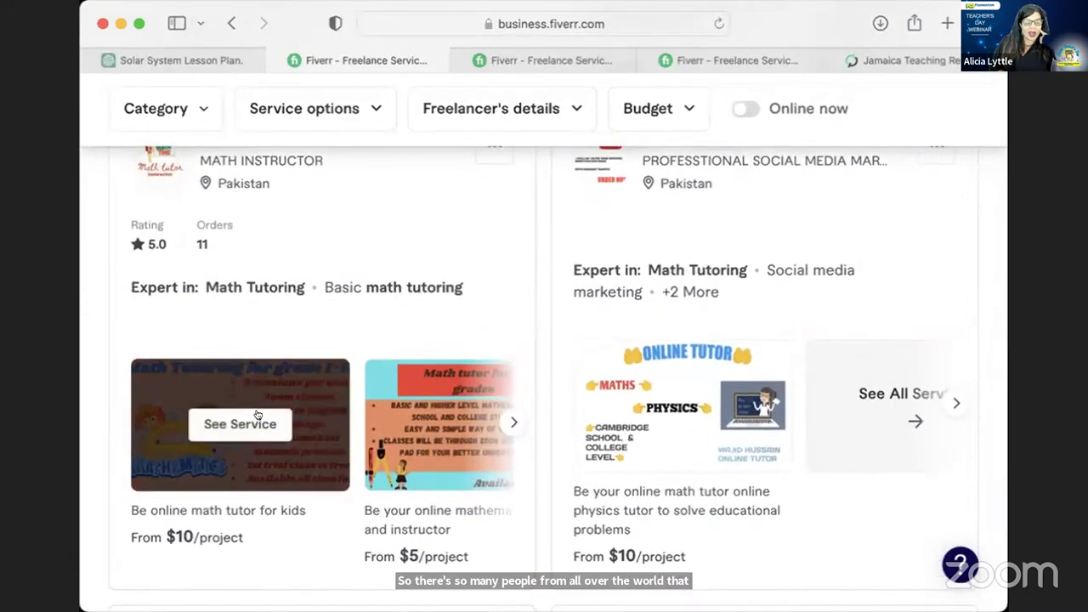
scroll(258, 414, down, 6)
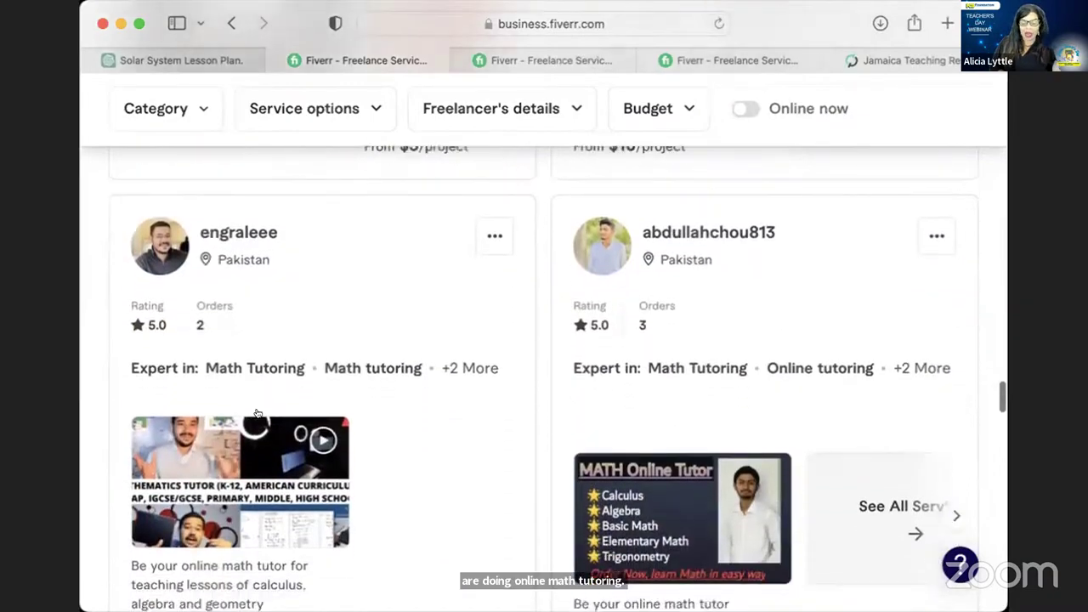
scroll(258, 413, down, 10)
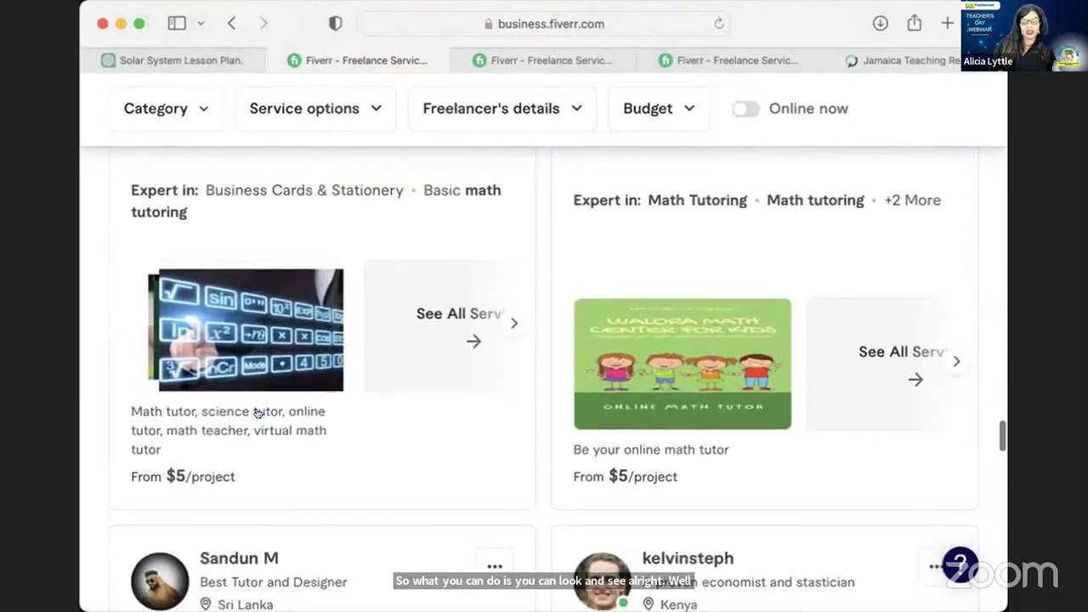
scroll(257, 413, down, 6)
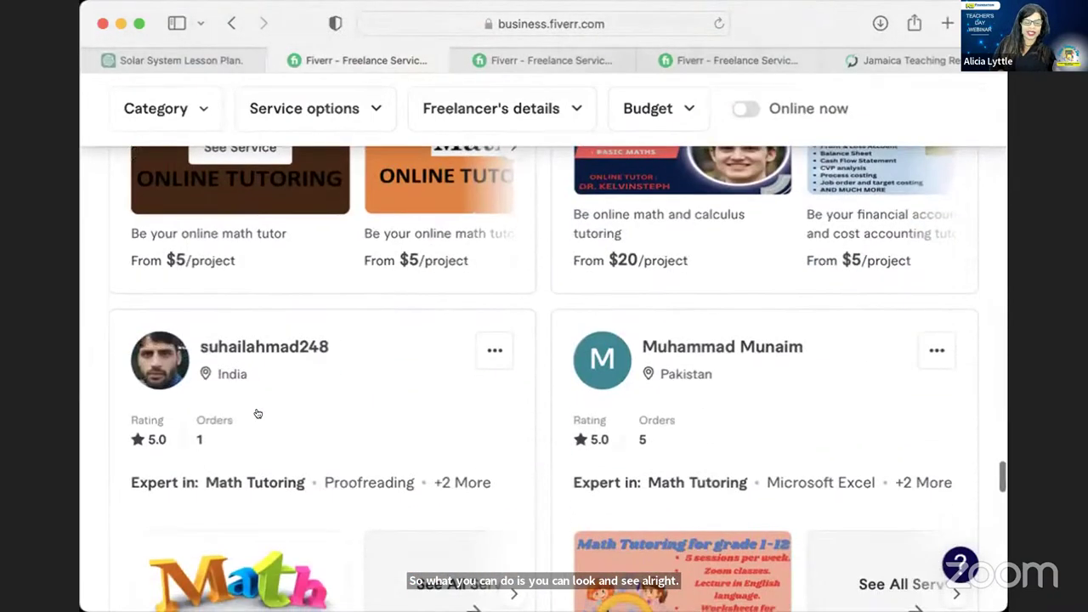
Find the Jamaica-based math tutor and open the "Be your online math tutor" service to view its Basic package
scroll(258, 413, down, 4)
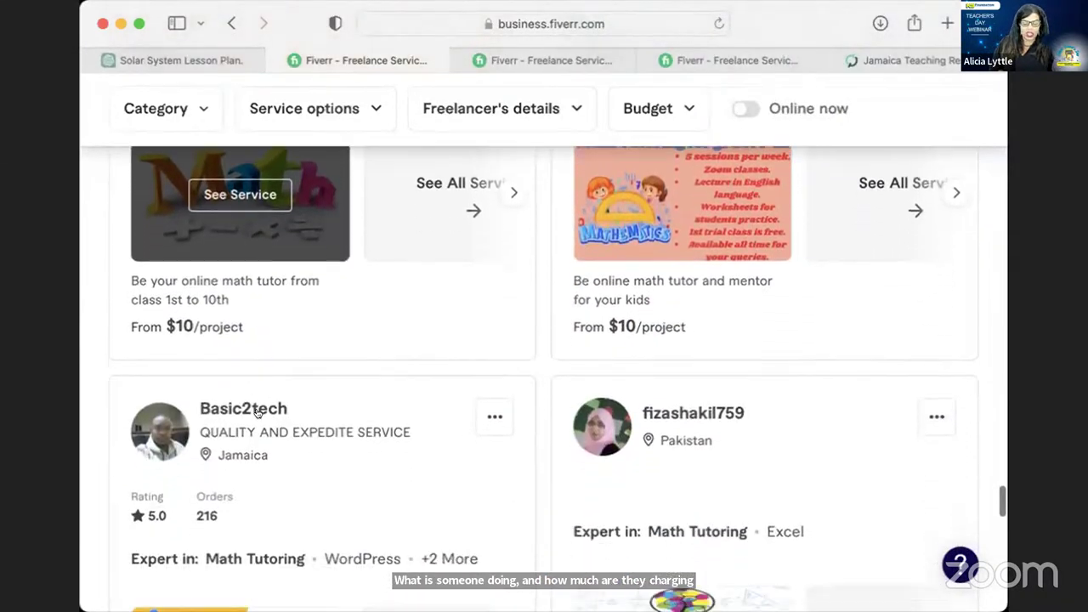
scroll(257, 414, down, 2)
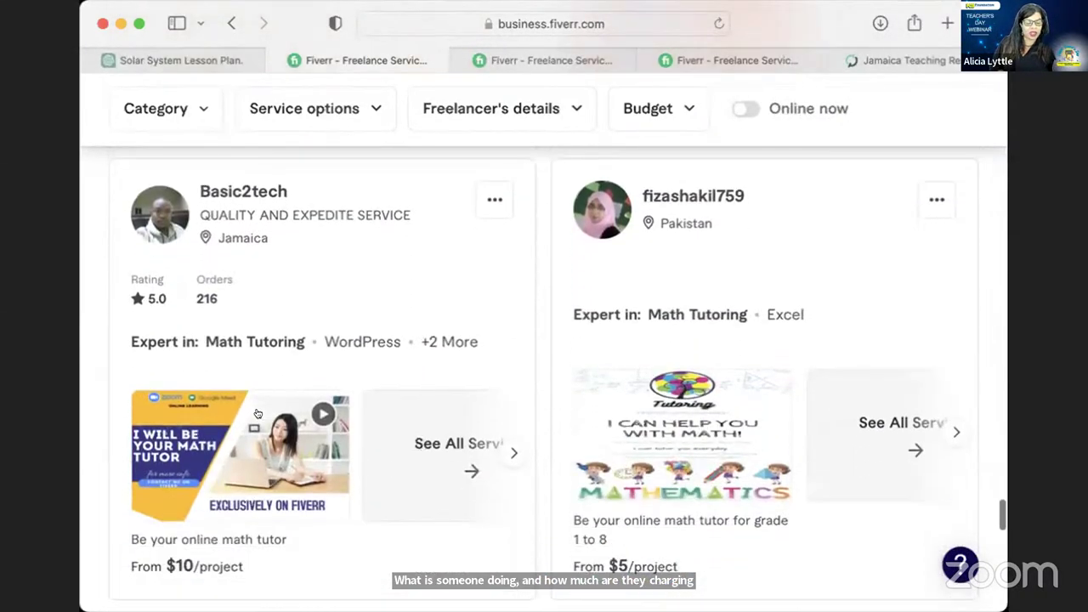
click(225, 442)
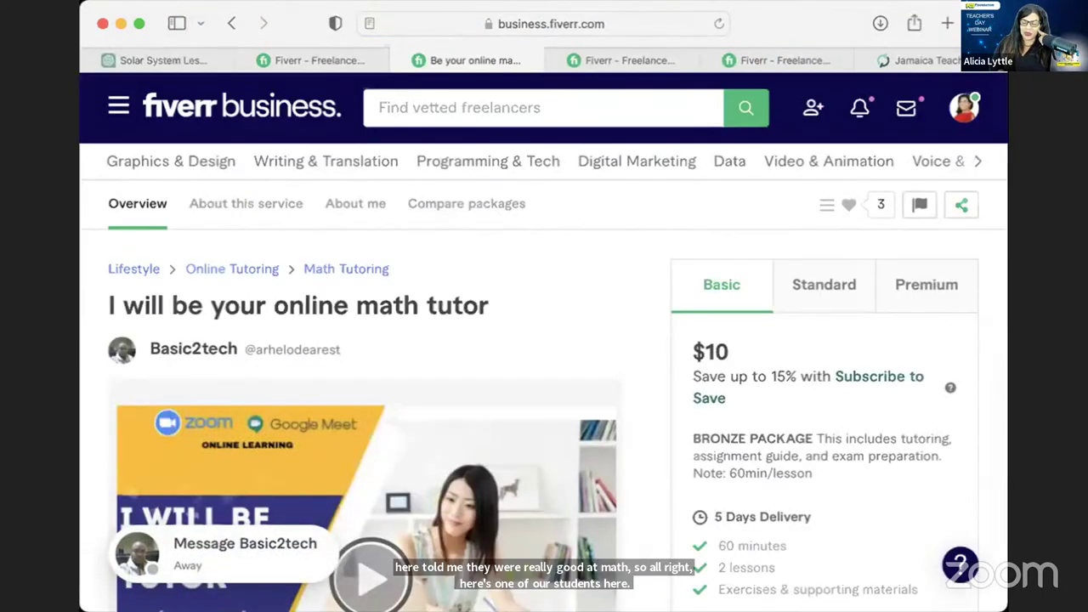
scroll(742, 436, down, 3)
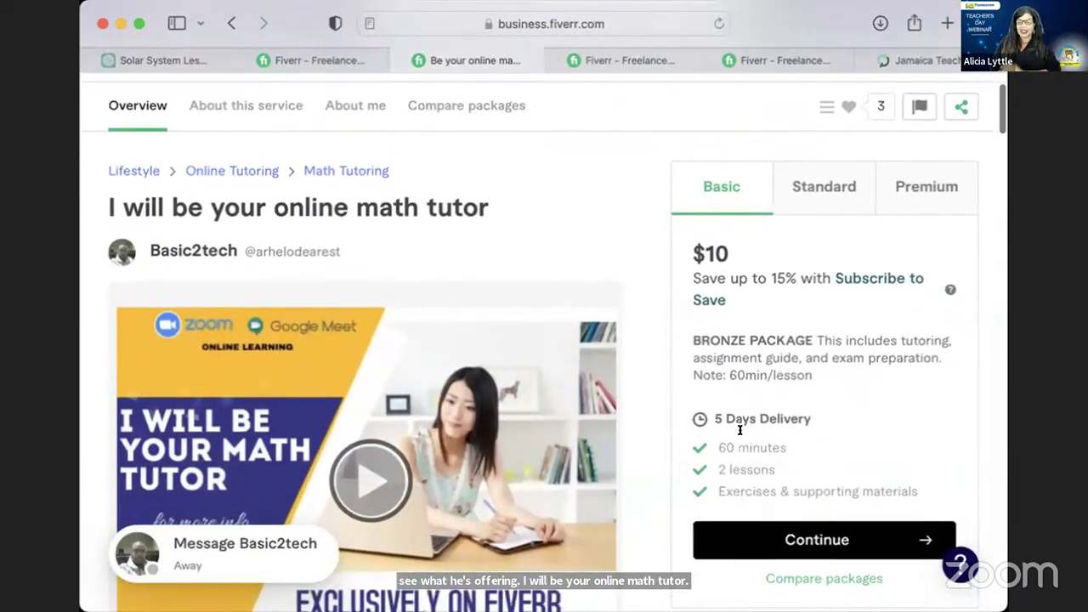
Read the service description, highlighting the math tutoring categories and the note about contacting the tutor for customized lessons
scroll(740, 432, up, 1)
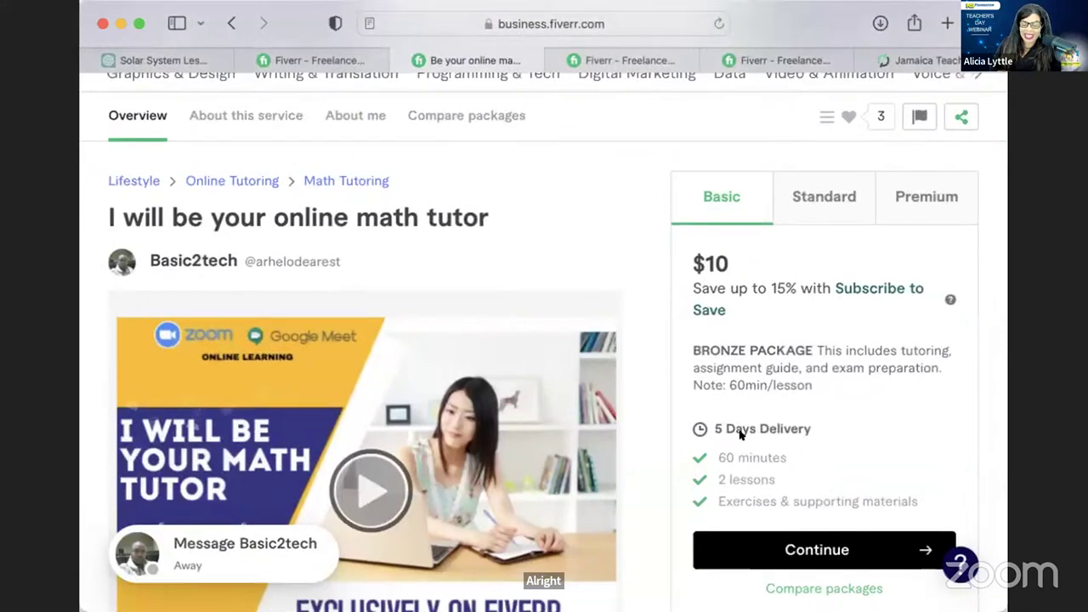
scroll(740, 434, down, 4)
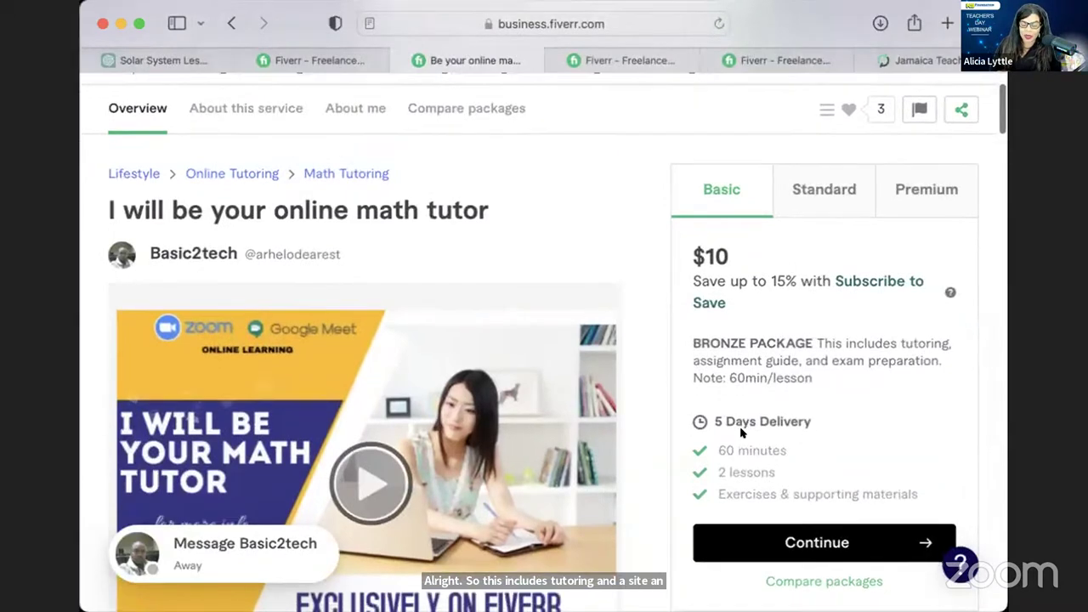
scroll(740, 433, down, 9)
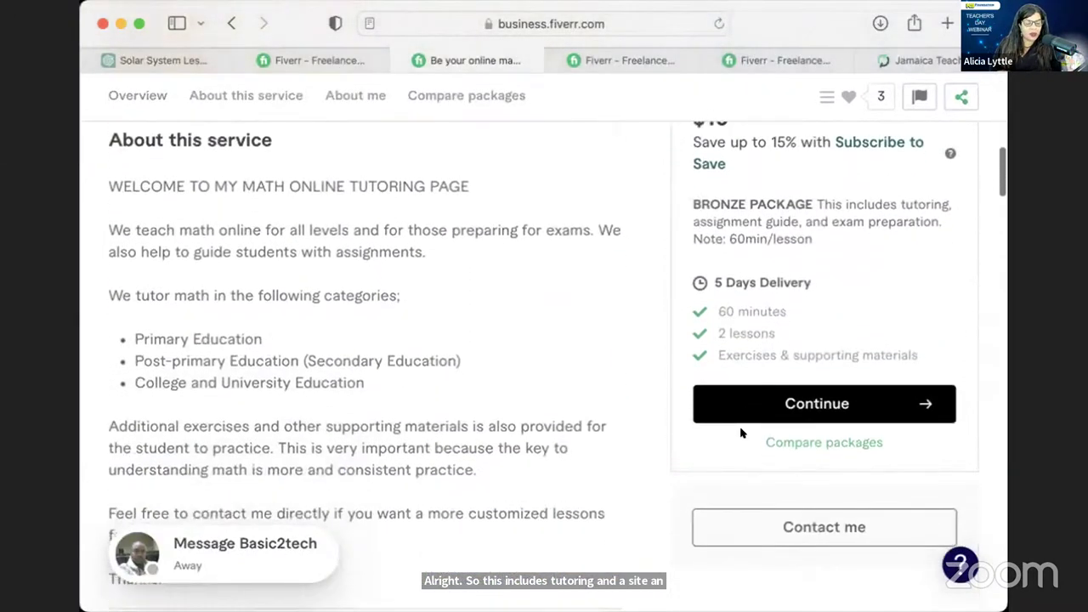
drag(121, 230, 121, 261)
drag(175, 286, 328, 371)
scroll(329, 372, down, 4)
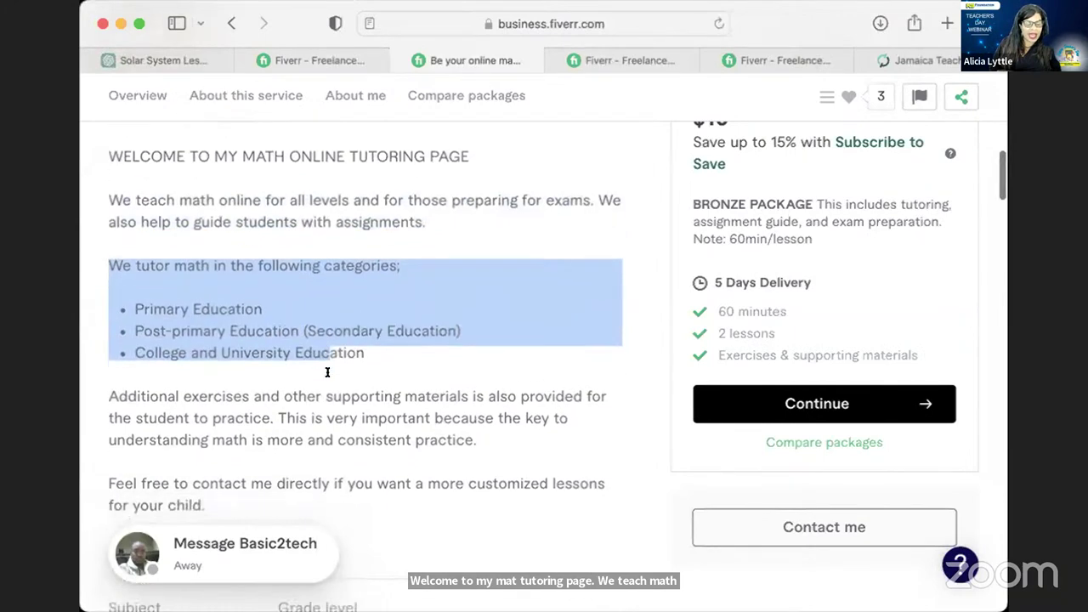
scroll(328, 371, down, 3)
drag(182, 252, 173, 209)
scroll(217, 285, down, 4)
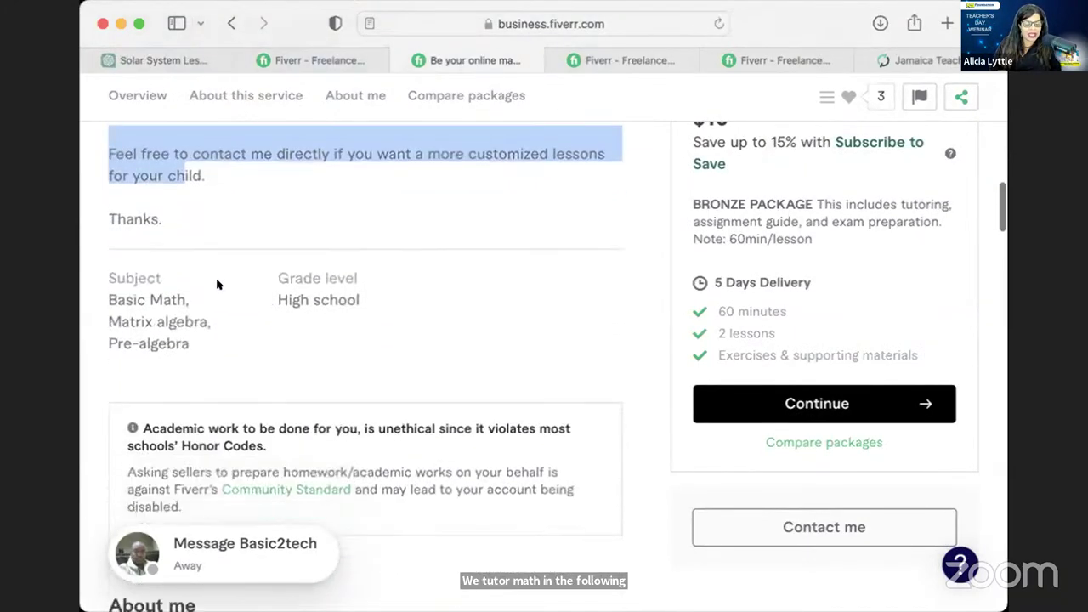
Examine the subjects, grade level, academic honor notice and the tutor's About me details, including rating, country and introduction
scroll(217, 285, down, 4)
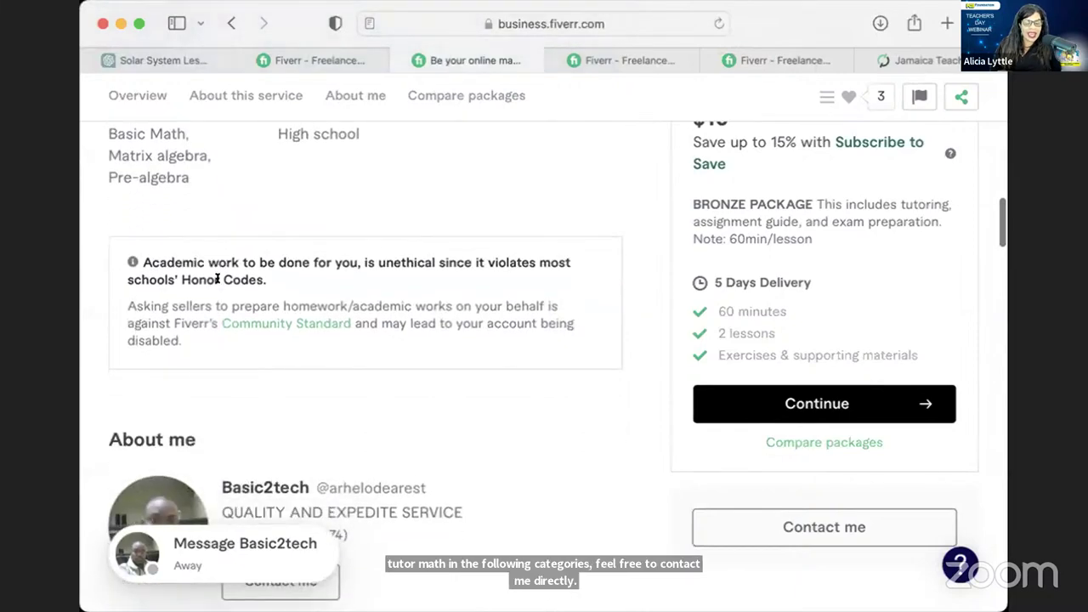
scroll(218, 281, down, 5)
scroll(216, 281, up, 1)
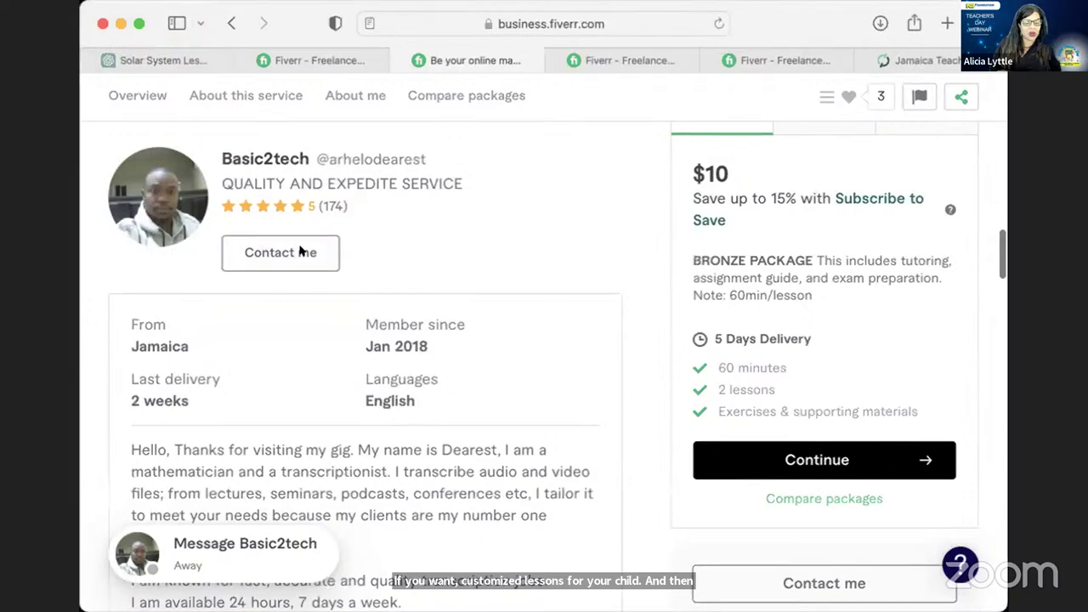
scroll(301, 247, down, 2)
scroll(299, 250, down, 2)
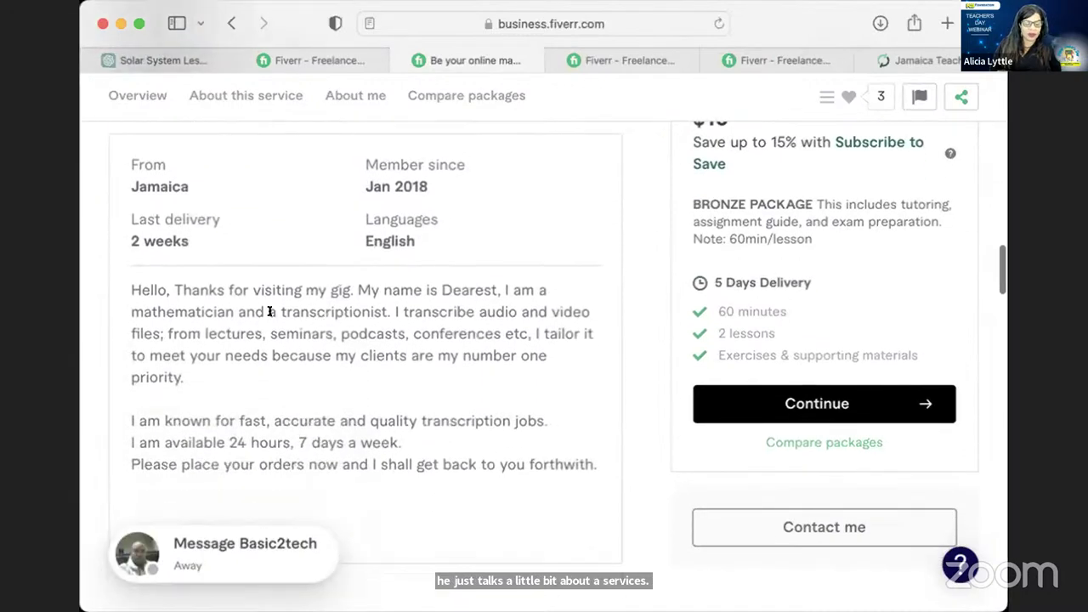
scroll(270, 312, down, 3)
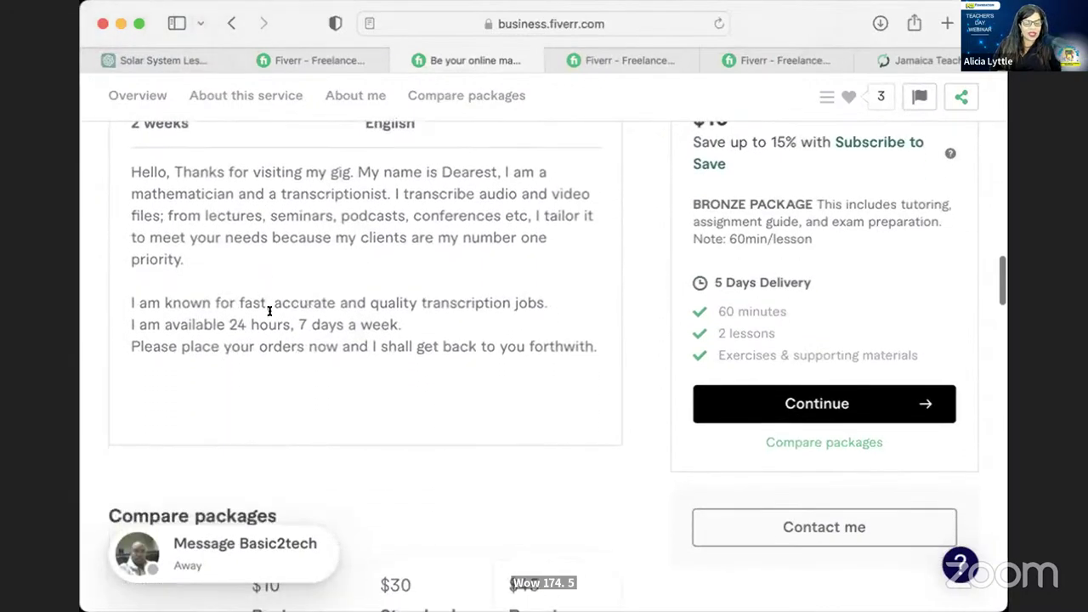
Check the package comparison and the rest of the service page for customer reviews of the tutor
scroll(269, 312, down, 12)
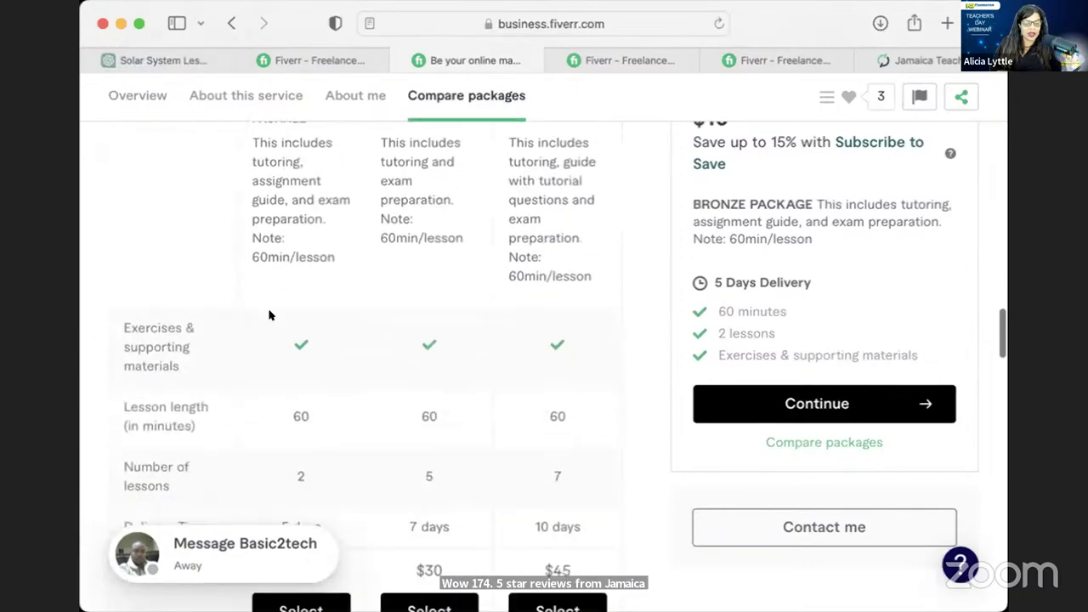
scroll(269, 316, down, 20)
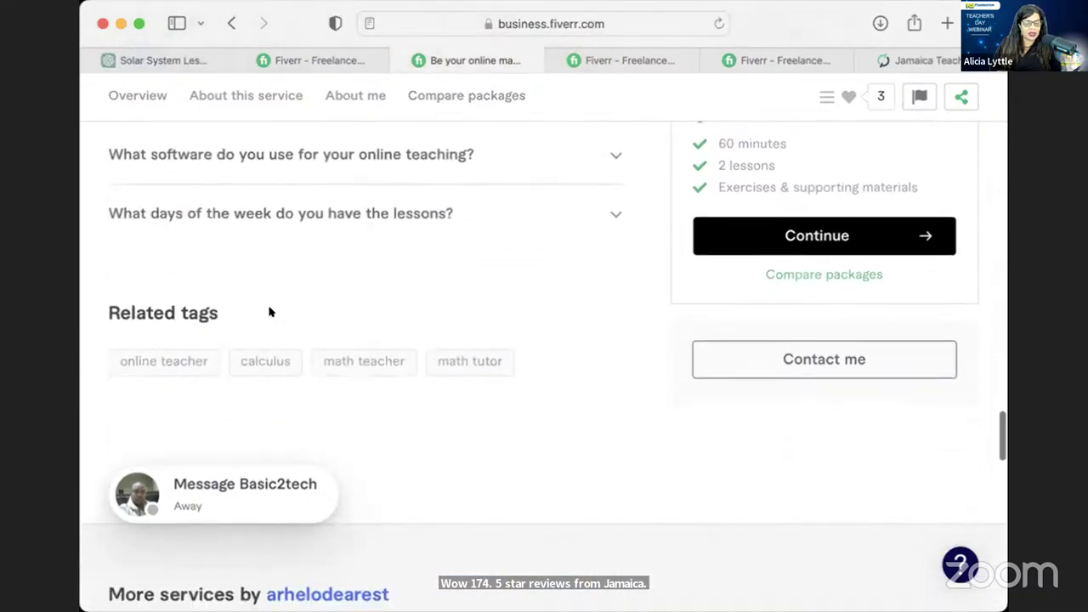
scroll(268, 312, down, 20)
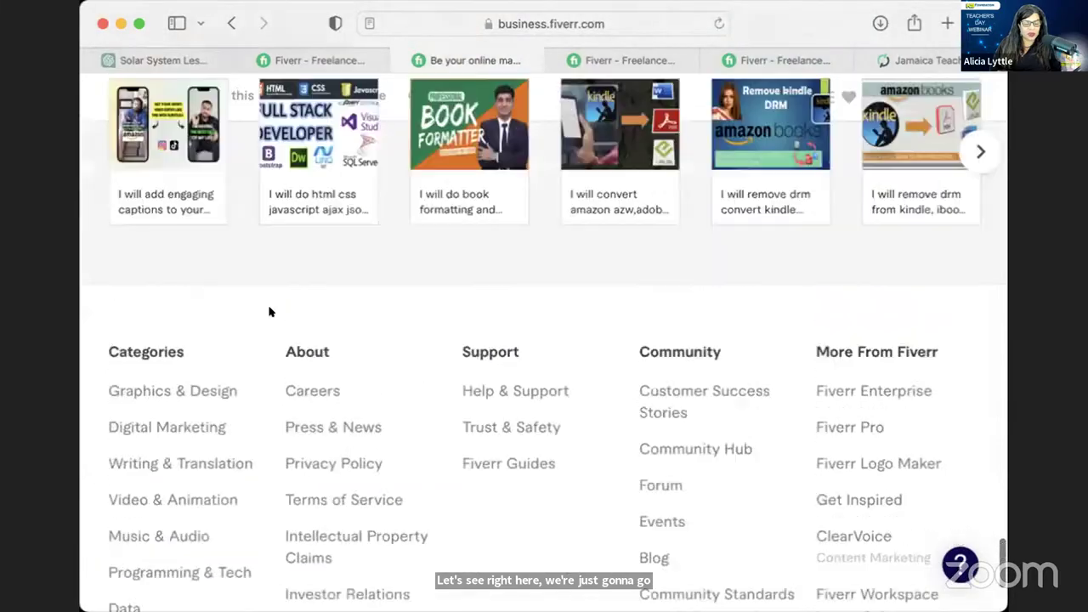
scroll(269, 312, up, 20)
scroll(269, 312, up, 15)
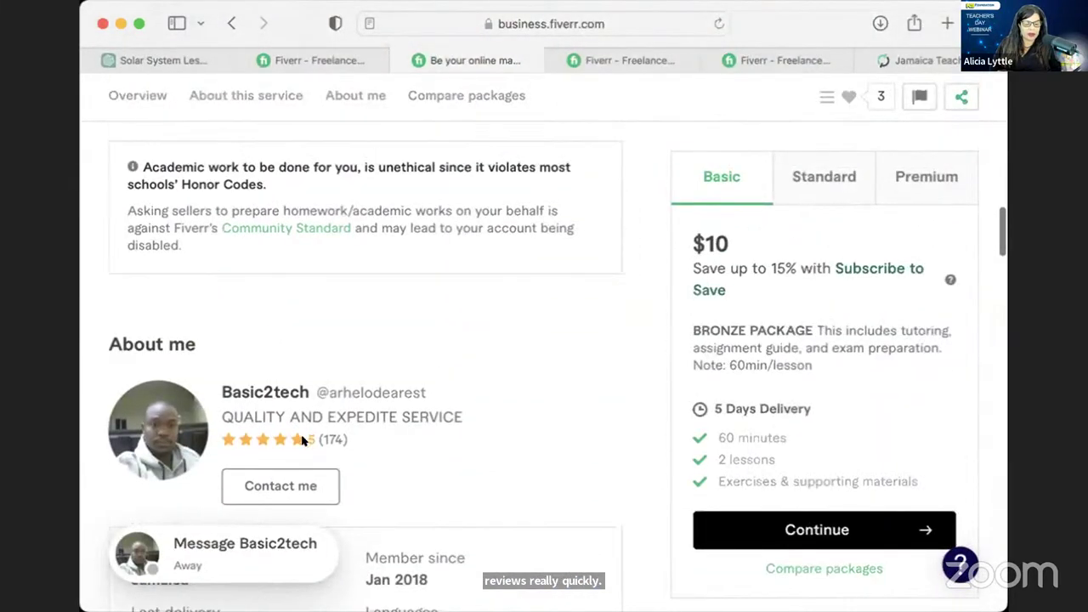
scroll(302, 440, up, 15)
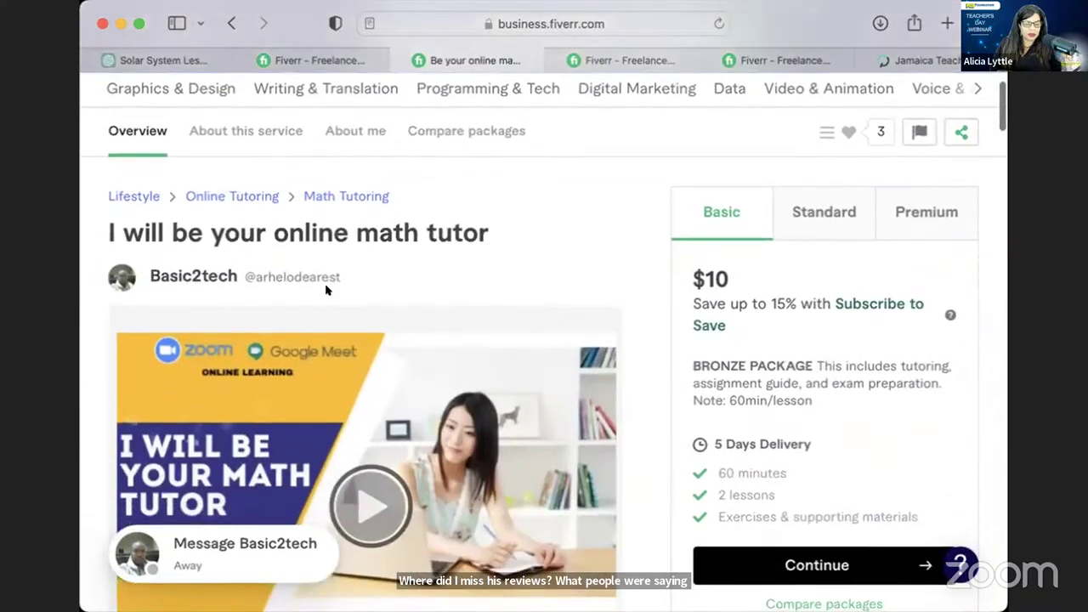
scroll(860, 228, down, 1)
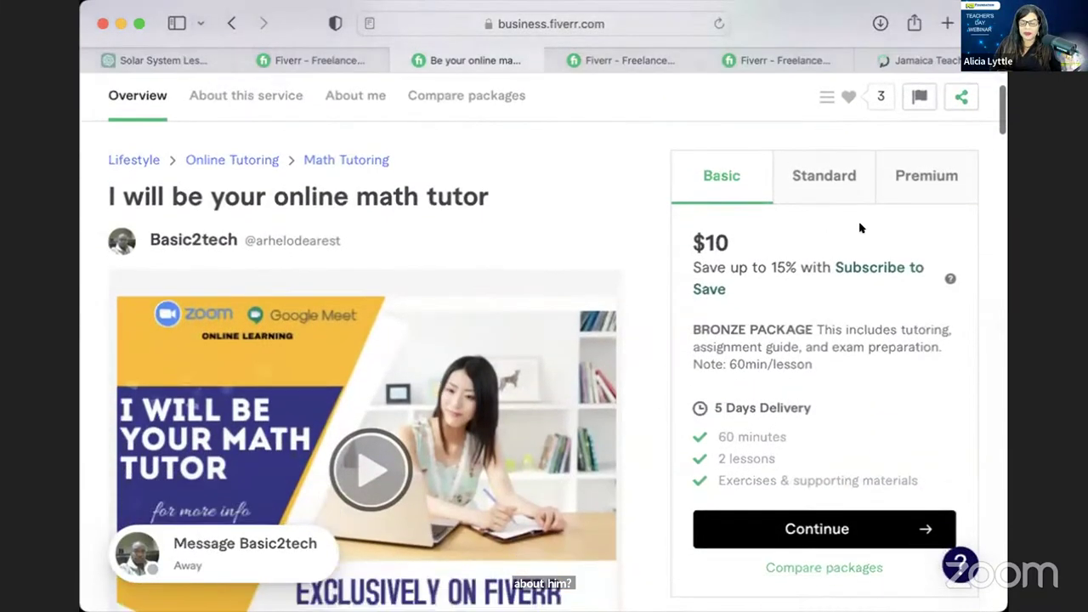
View the Standard and Premium packages of the math tutoring service to compare their prices and contents
click(834, 176)
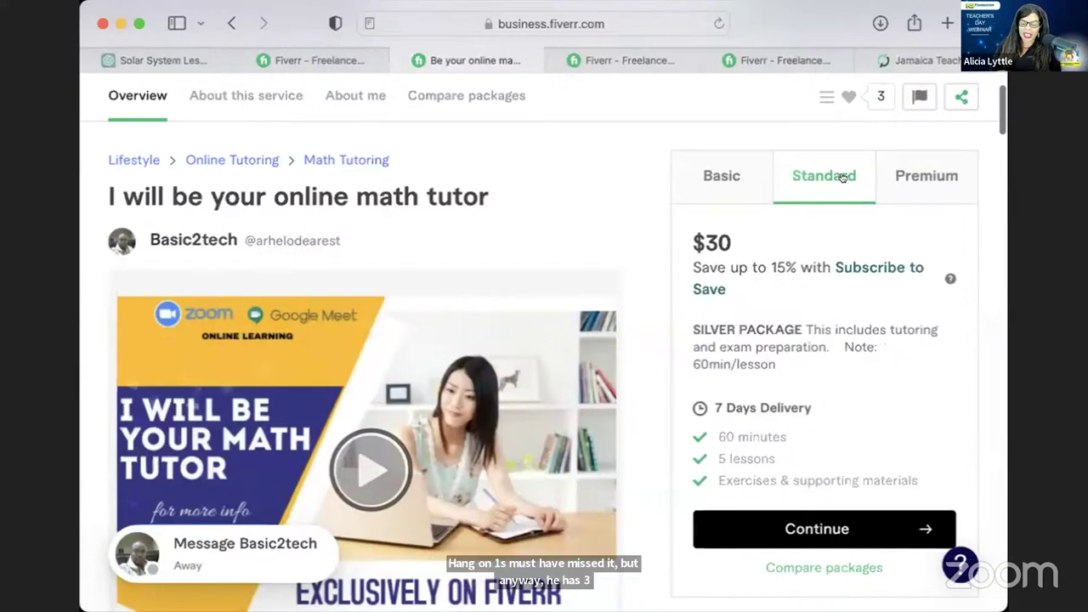
click(897, 181)
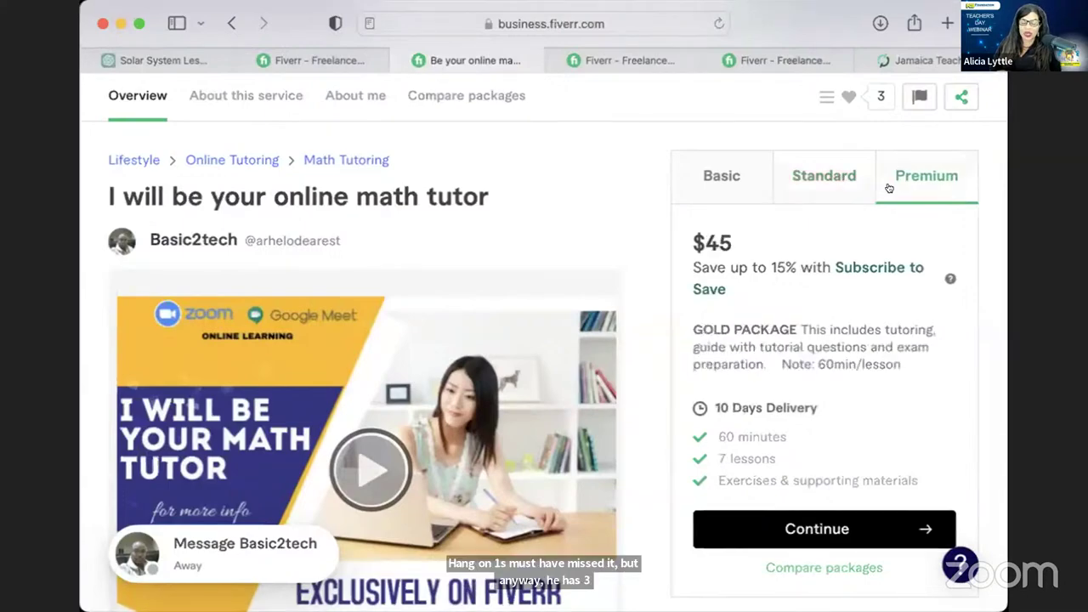
scroll(607, 270, down, 10)
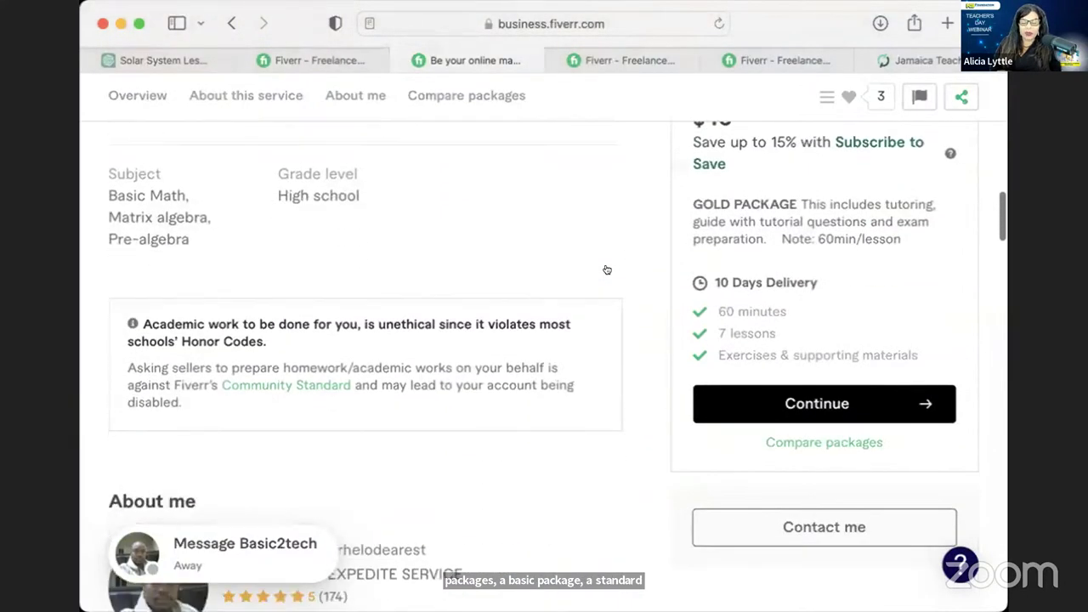
scroll(606, 269, up, 10)
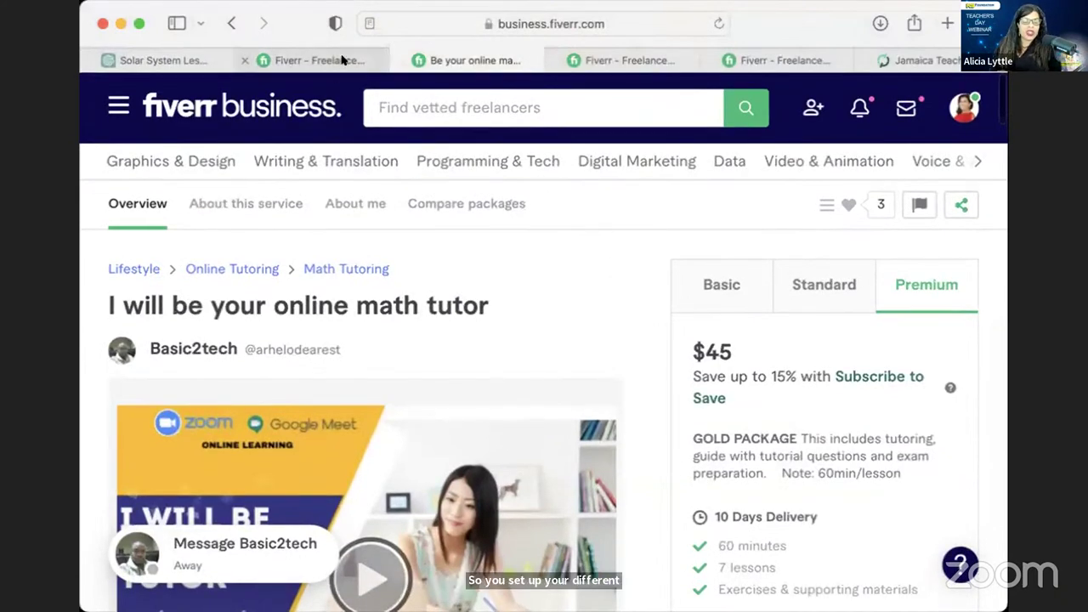
Search for freelancers with the recent search "lesson plans" and check the first listings' services and prices
mouse_move(342, 60)
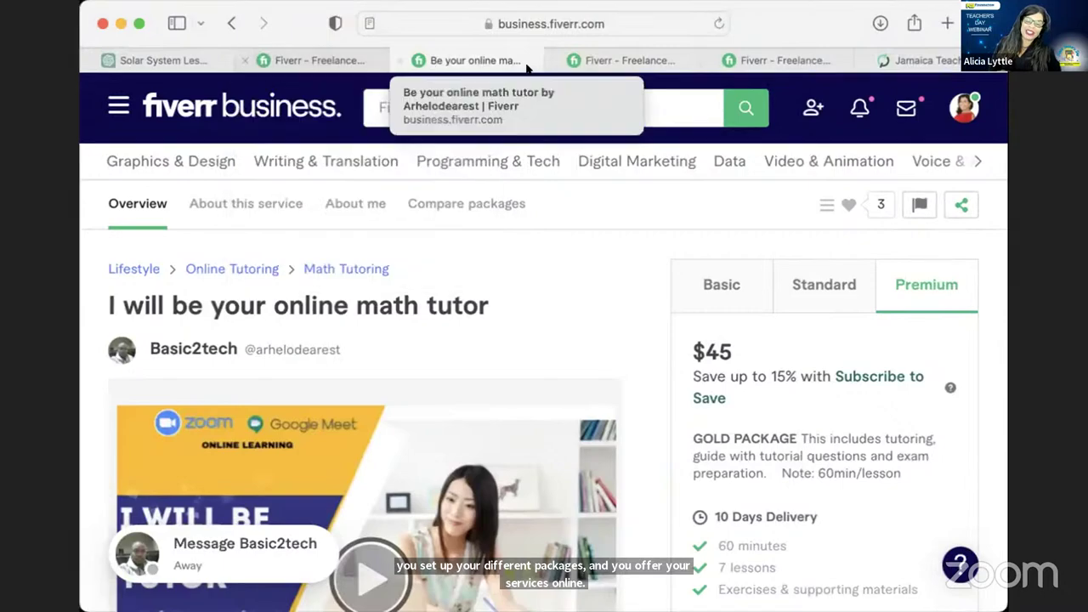
click(558, 104)
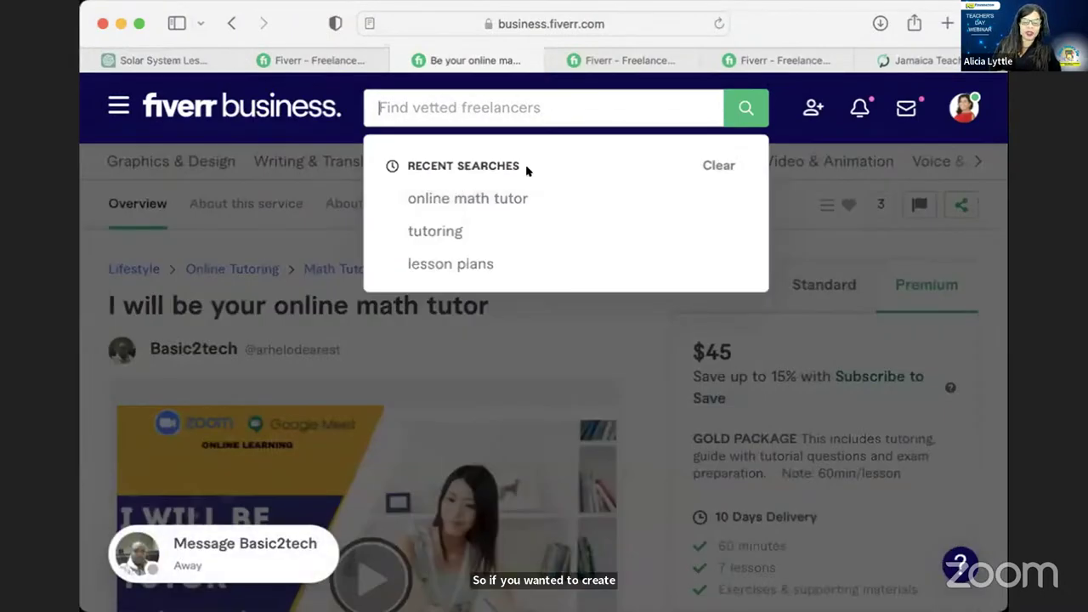
click(471, 260)
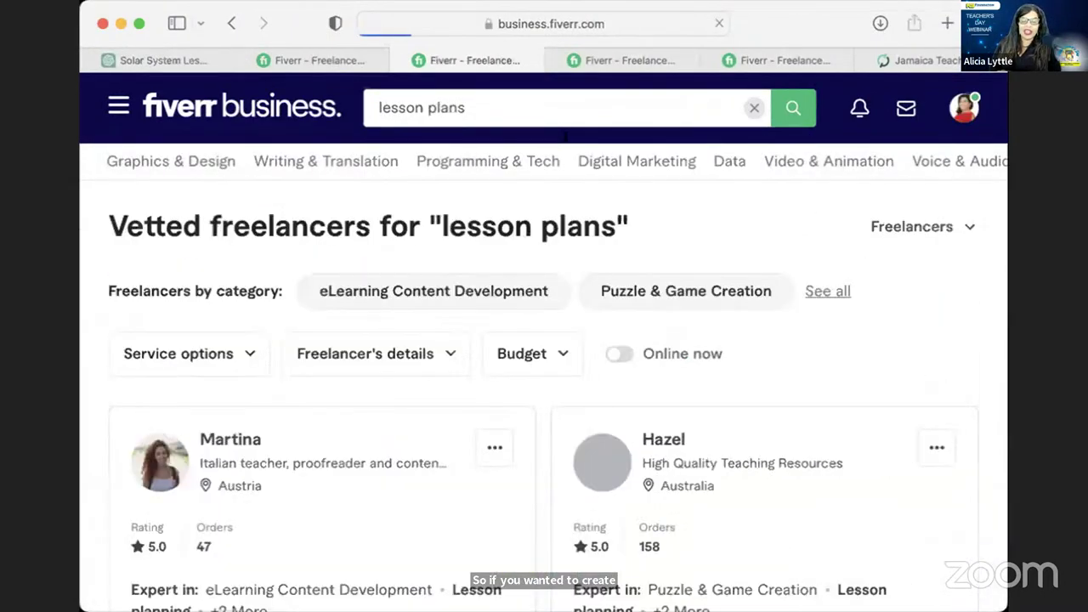
scroll(485, 275, down, 4)
scroll(483, 274, down, 3)
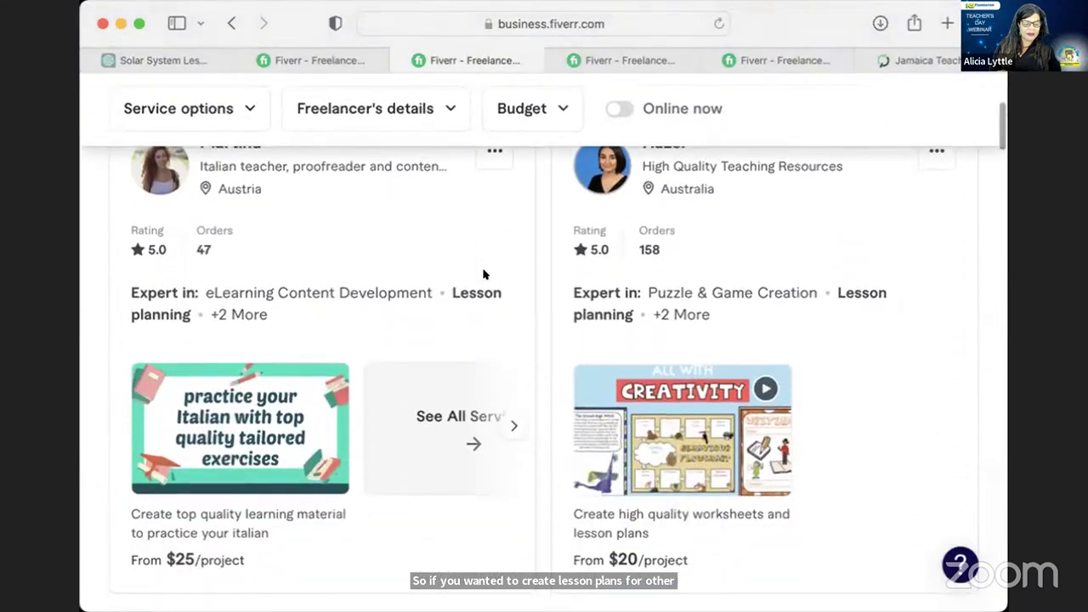
scroll(656, 501, down, 5)
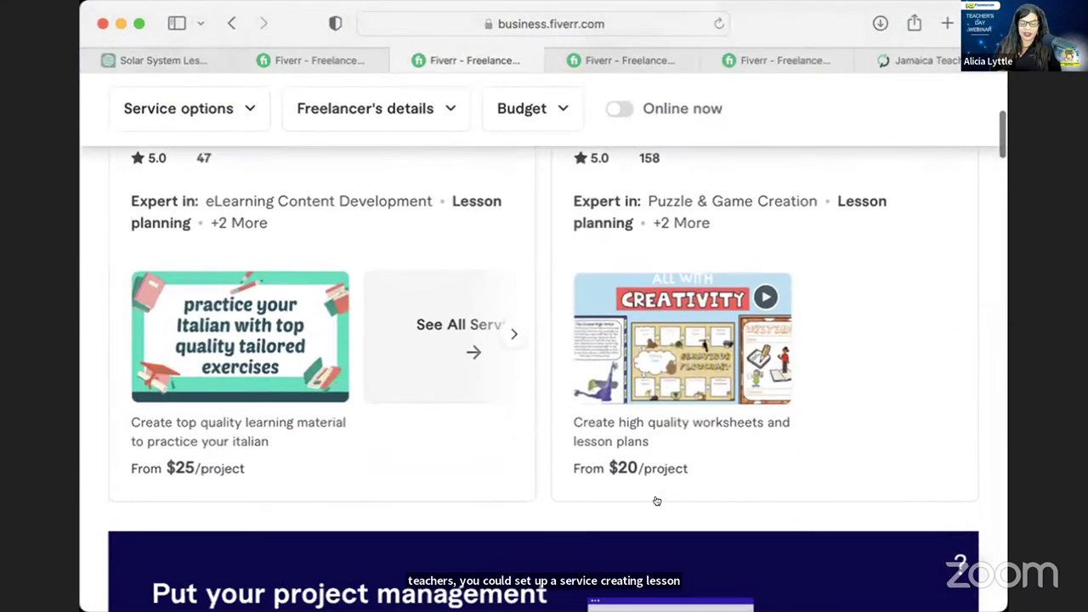
Open the profile of the US-based freelancer offering masterclass course creation and highlight the whole About me text
scroll(656, 501, up, 6)
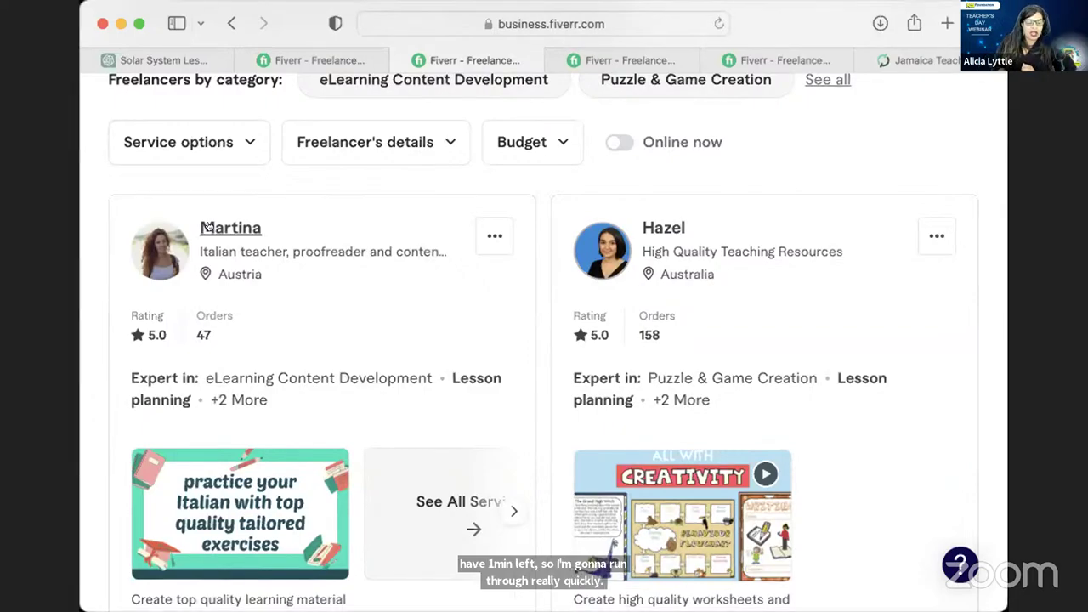
scroll(225, 228, up, 3)
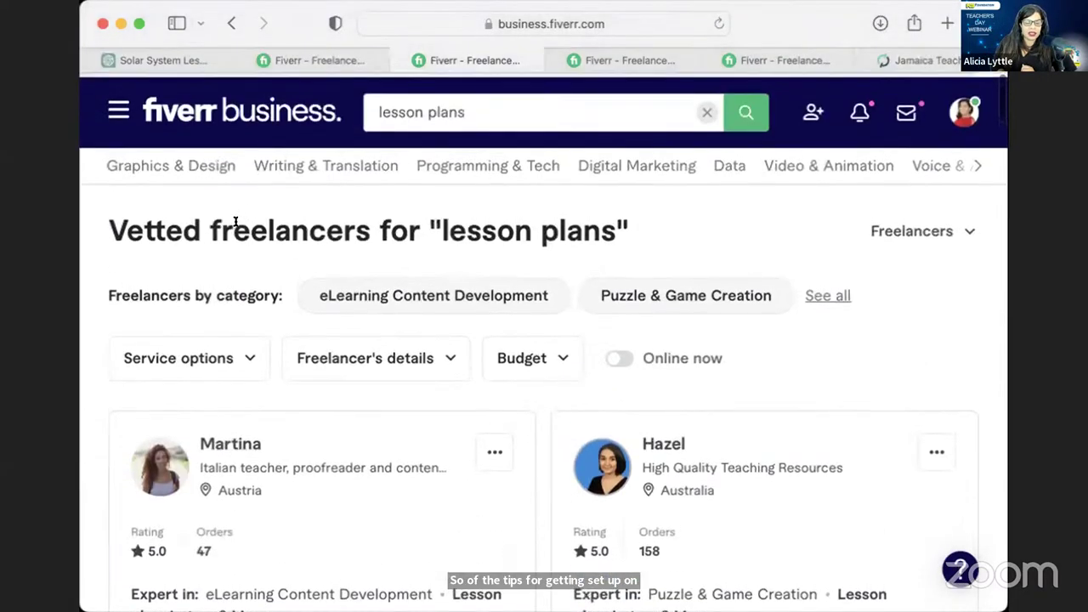
scroll(236, 223, down, 10)
scroll(236, 223, down, 5)
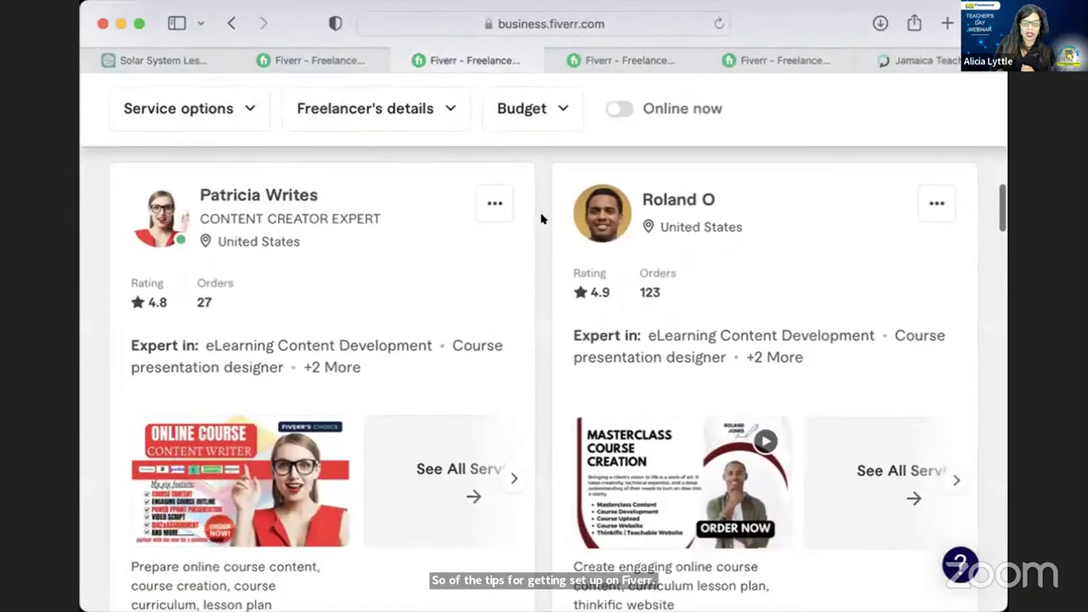
click(662, 199)
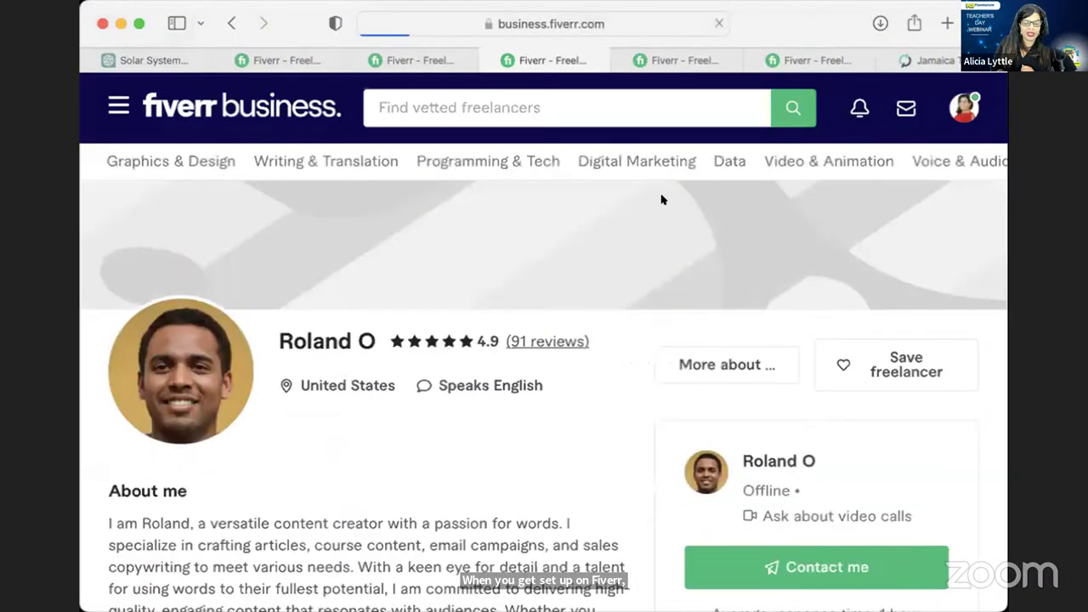
scroll(461, 406, down, 2)
click(578, 398)
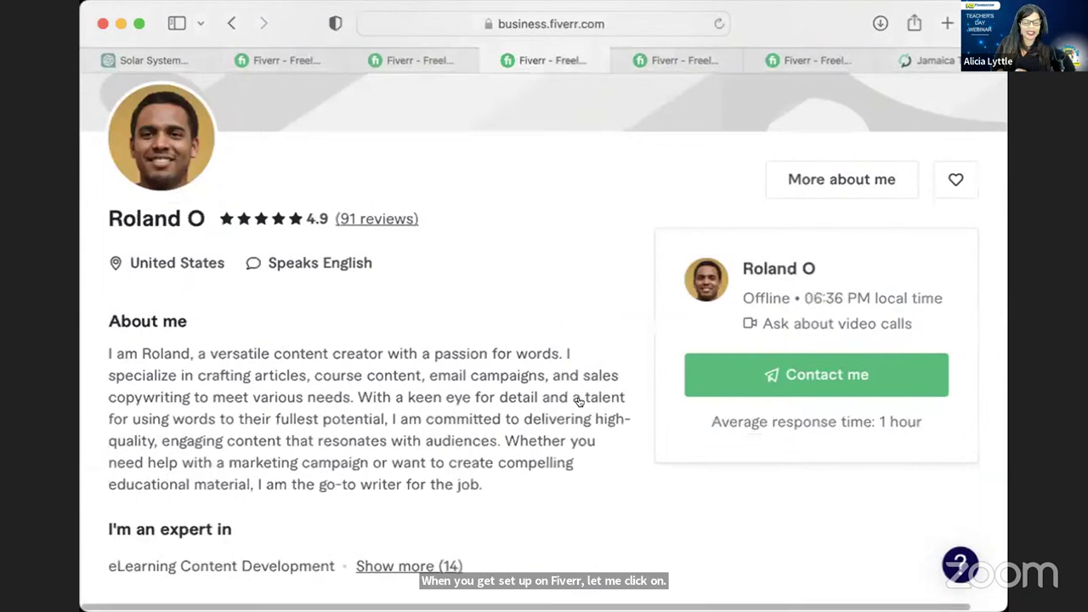
drag(489, 486, 106, 346)
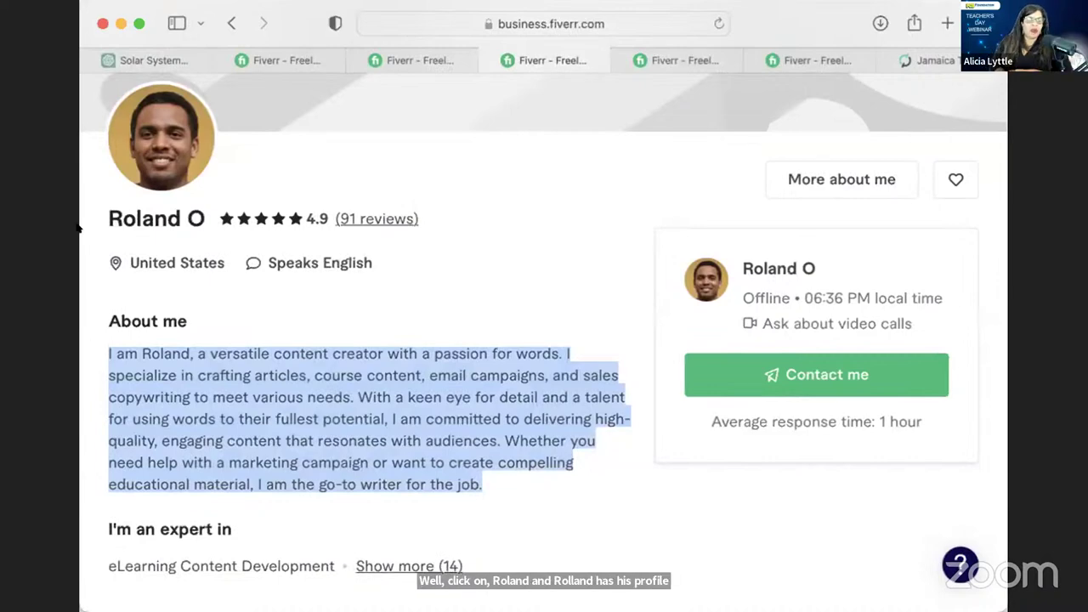
Switch to ChatGPT and start a new chat
click(135, 58)
scroll(302, 199, up, 10)
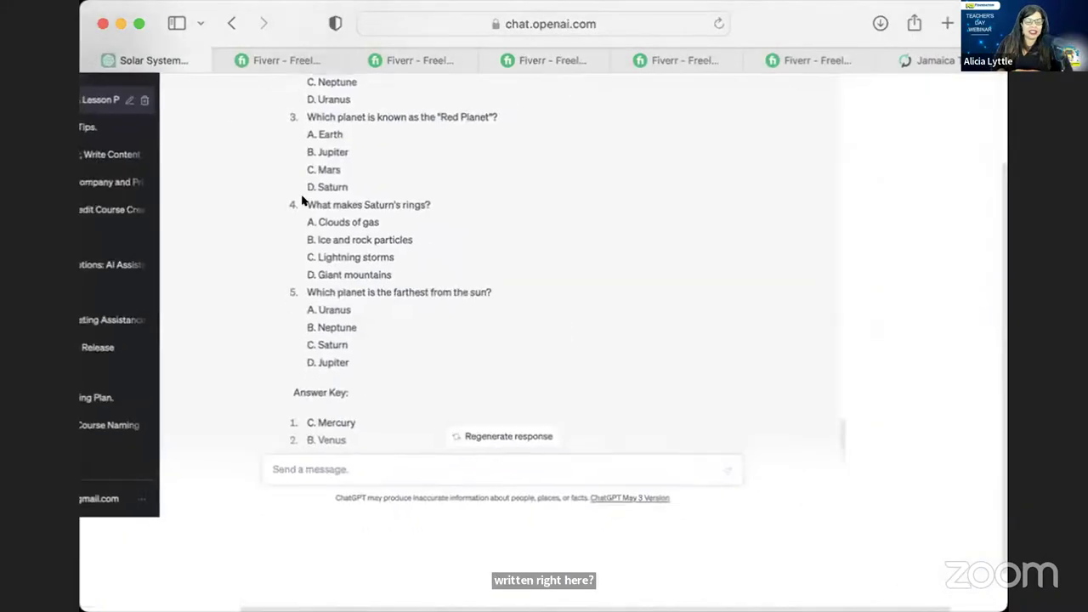
click(176, 89)
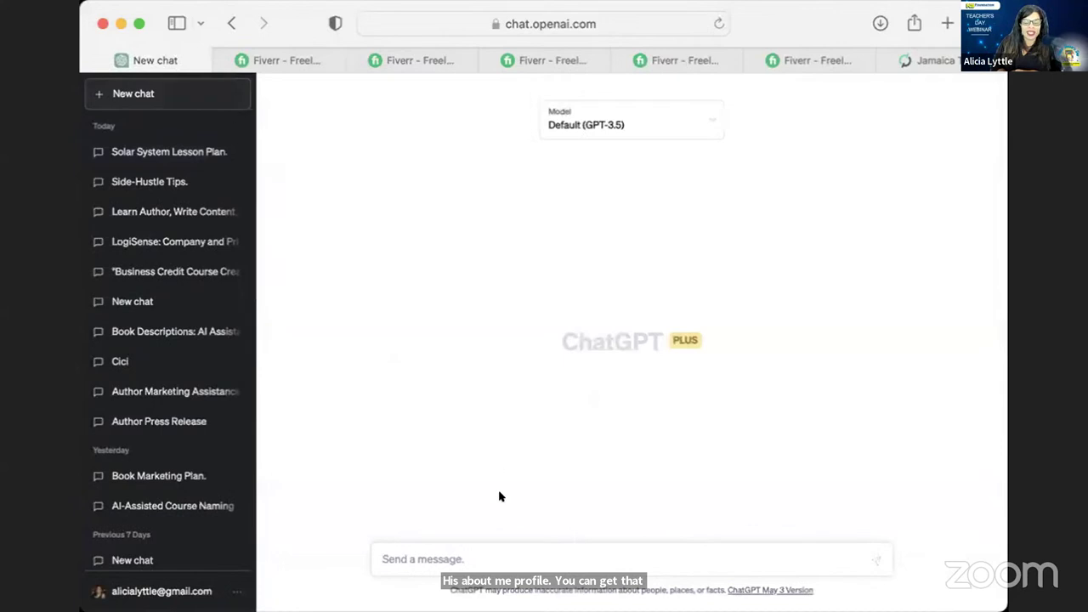
scroll(489, 400, up, 3)
scroll(489, 400, down, 3)
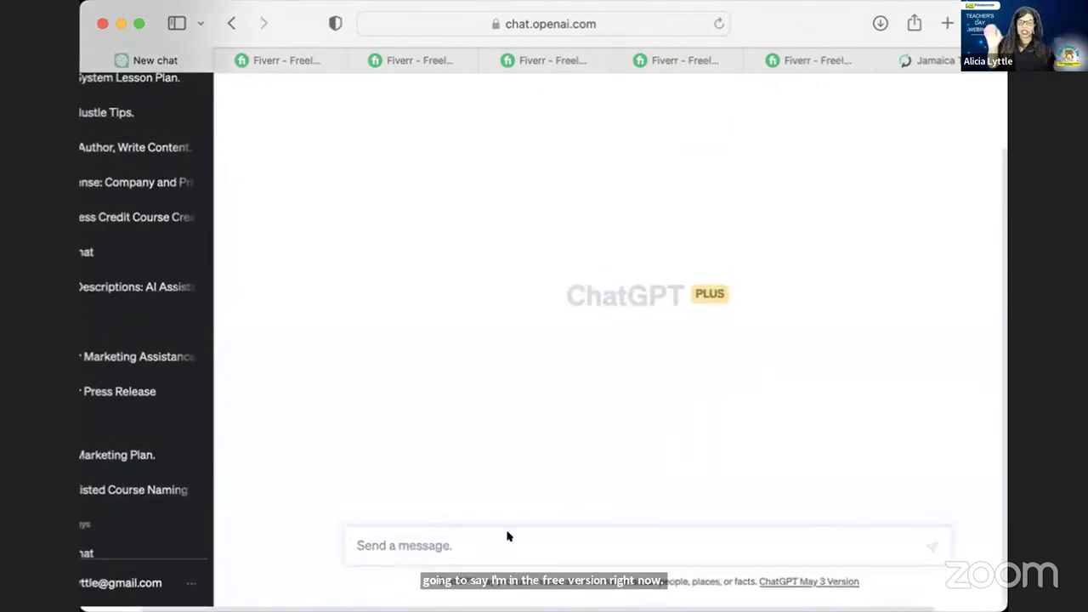
Begin the prompt with "Create a well written profile for me for my Fiverr account.", adding the seller's first name and that she is a teacher
click(510, 544)
text(Create a)
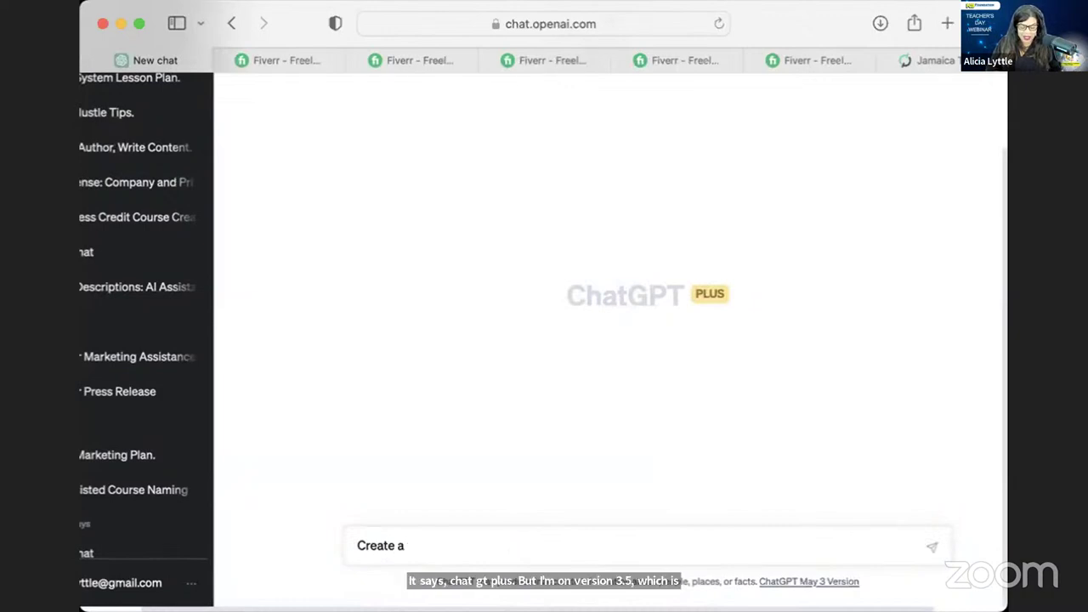
text(well)
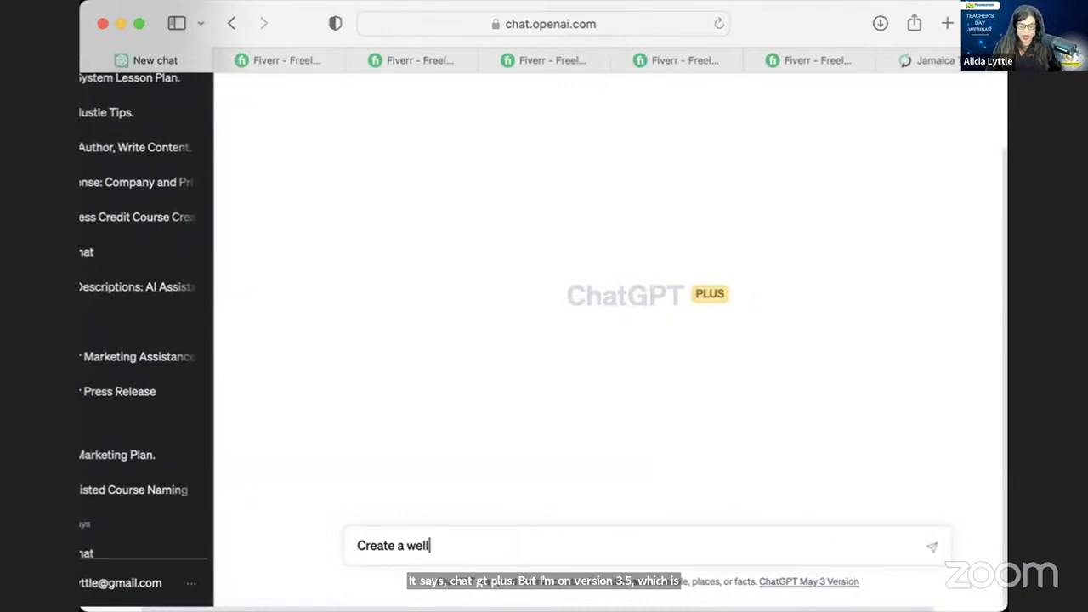
text( written pro)
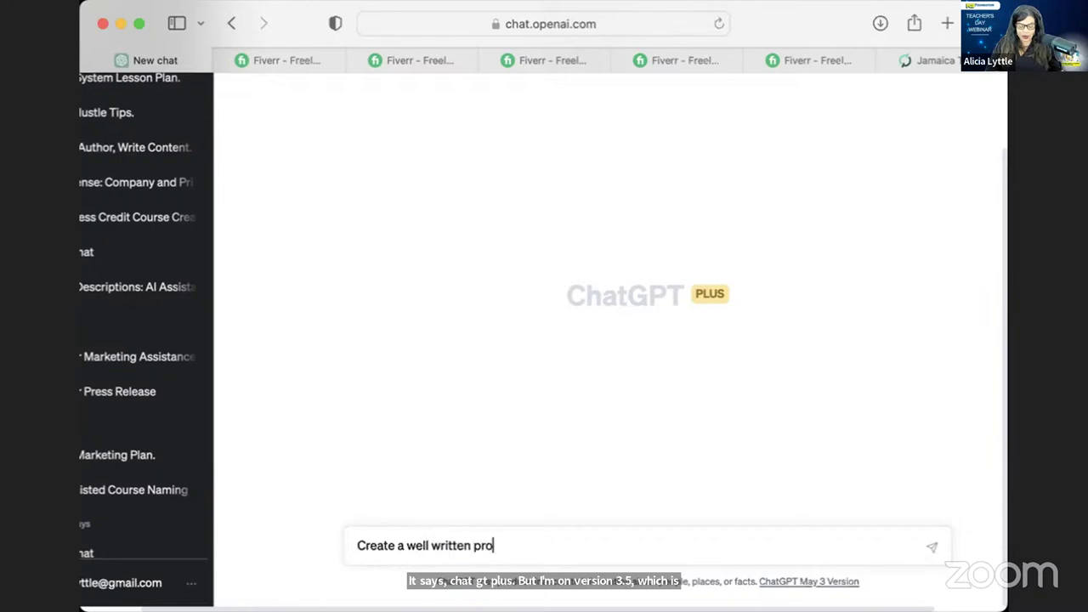
text(file for me for my)
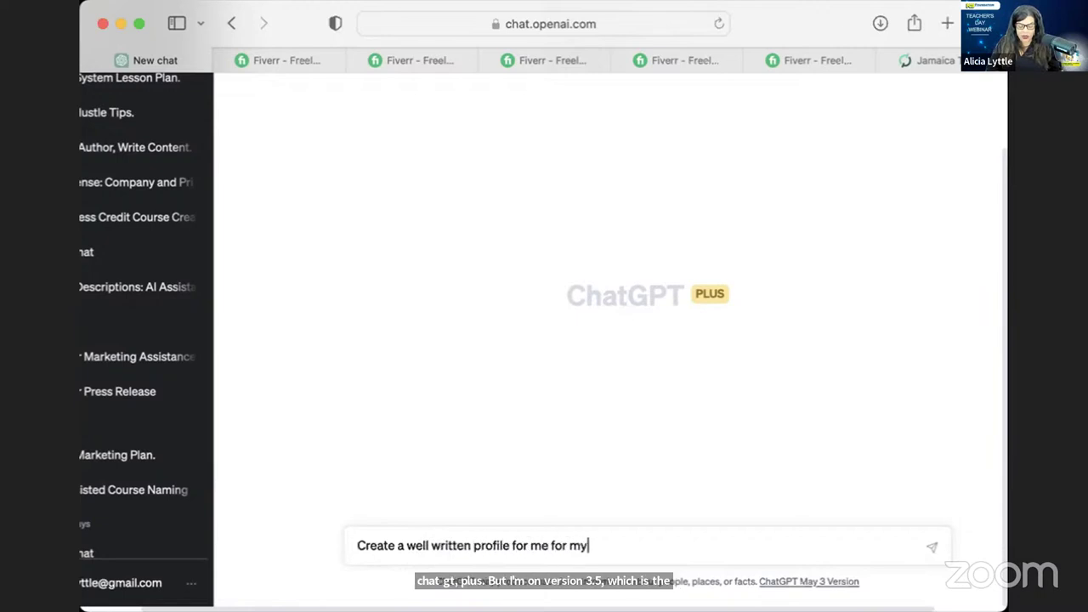
text( Fiverr account. My nam)
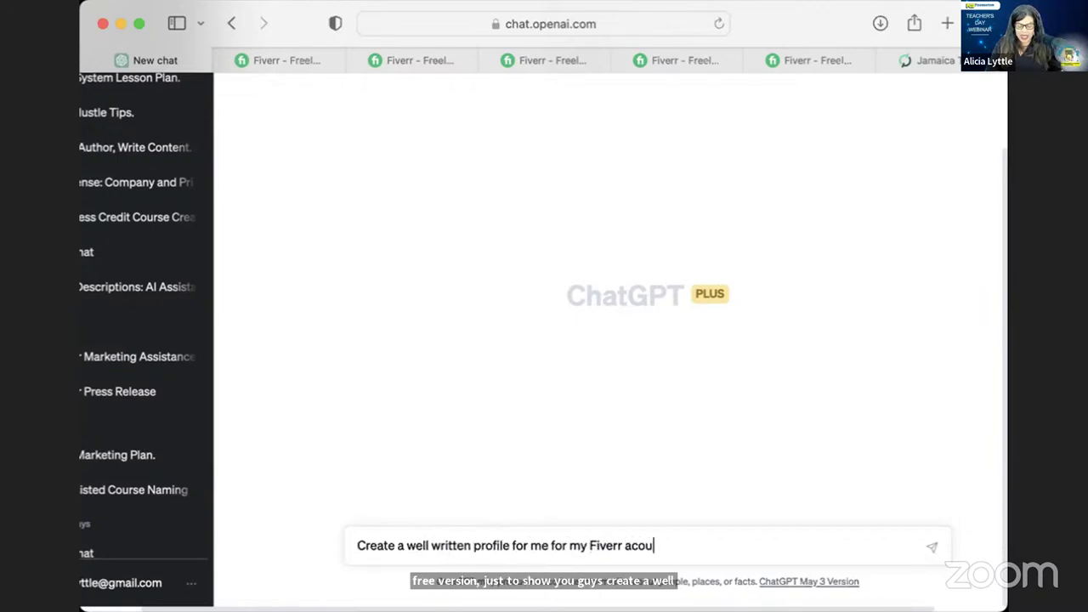
text(e is)
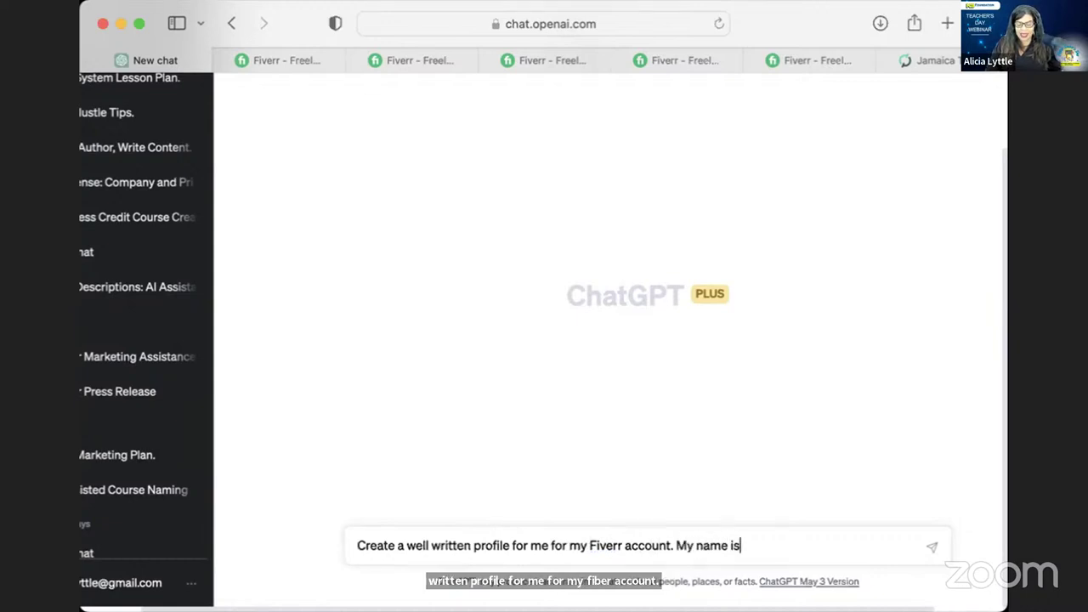
text( Alicia and I a)
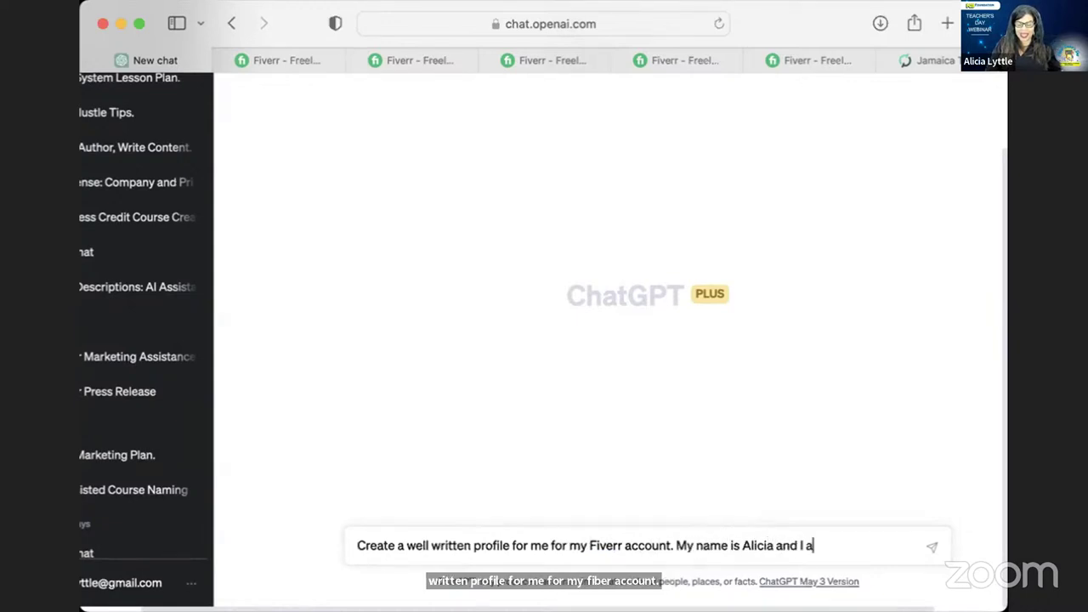
text(m a teacher. I)
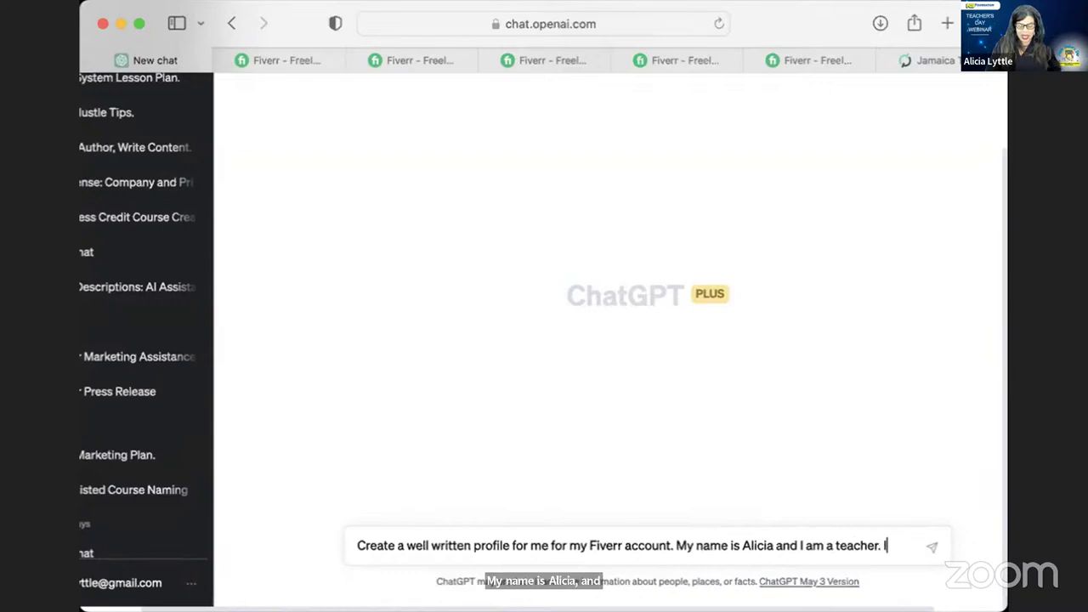
Add to the prompt "I tutor math online and I'm really good. I tutor from Prek to 6th graders."
text( tea)
key(BackSpace)
key(BackSpace)
text(u)
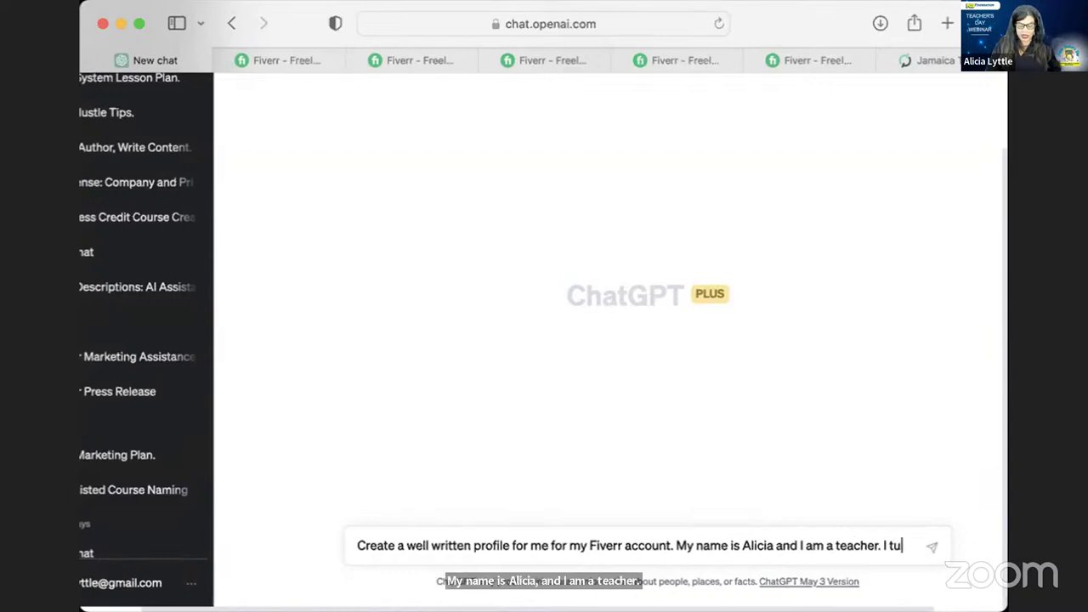
text(tor math onli)
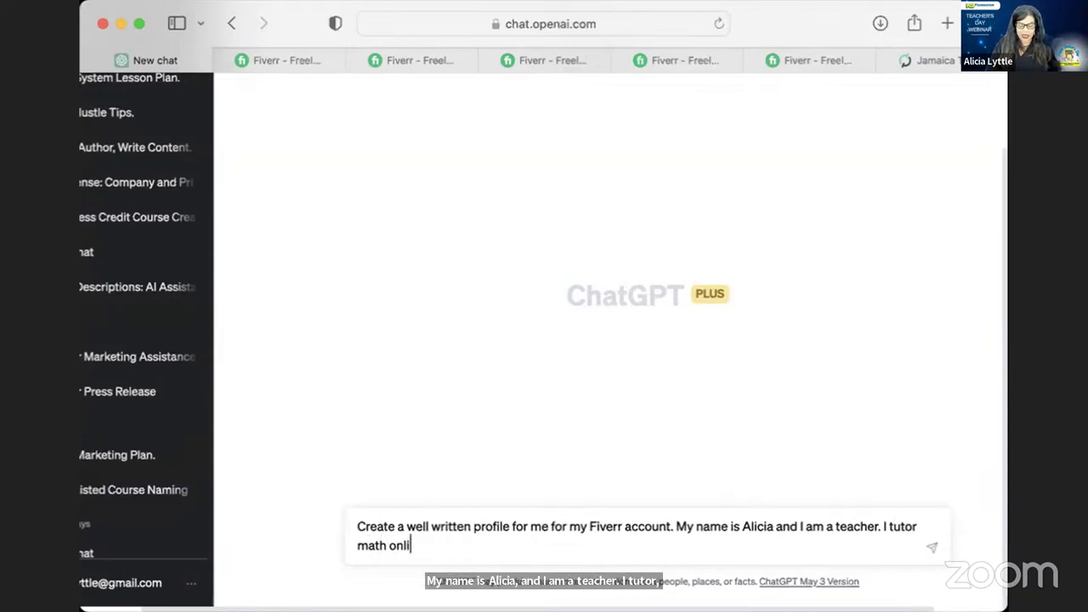
text(ne and I'm )
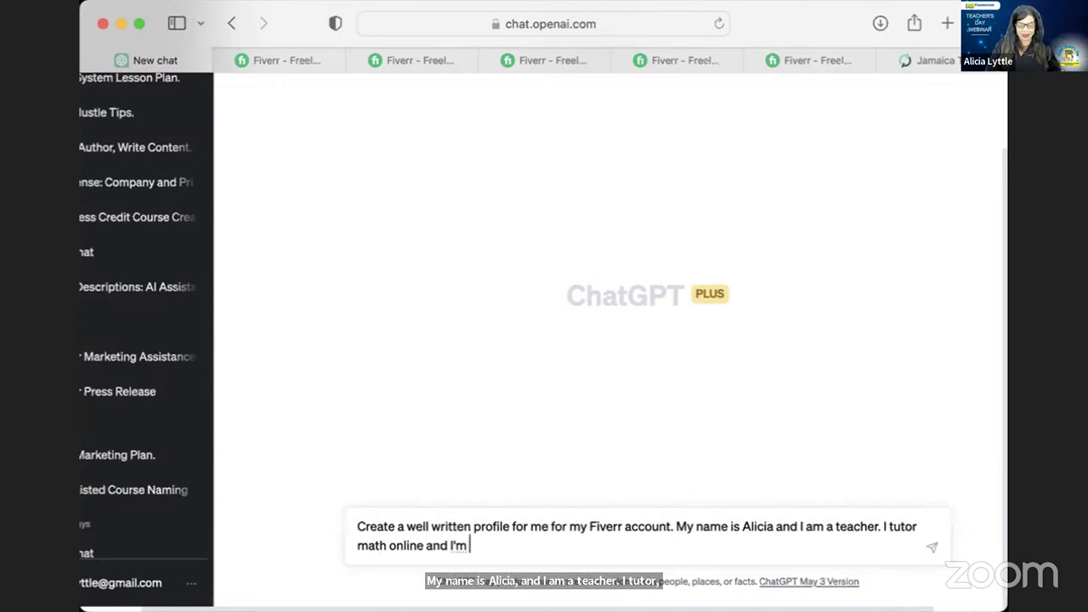
text(really good. )
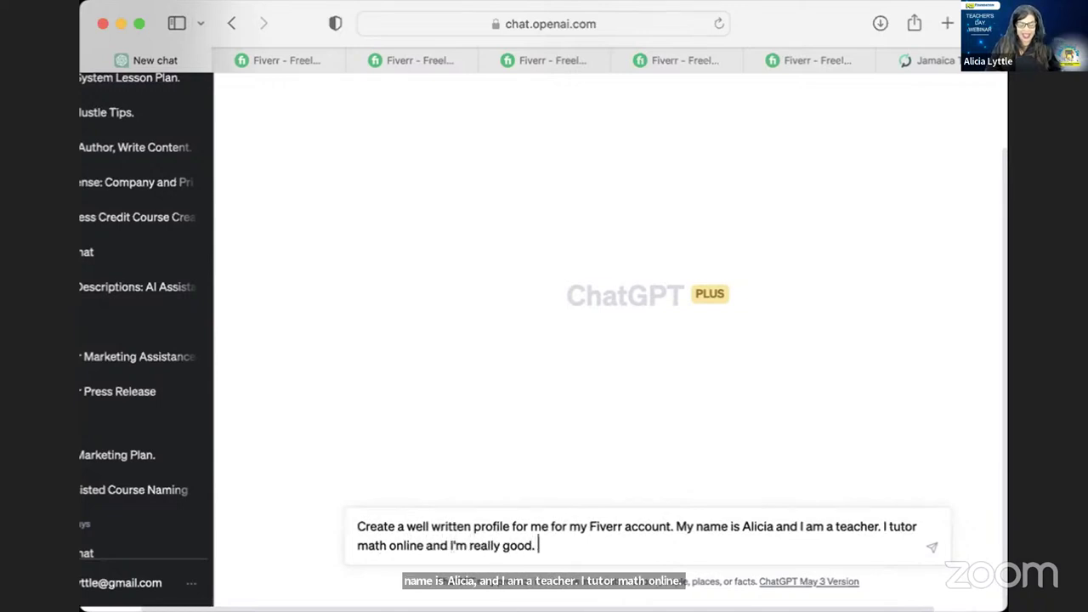
text(I tutor)
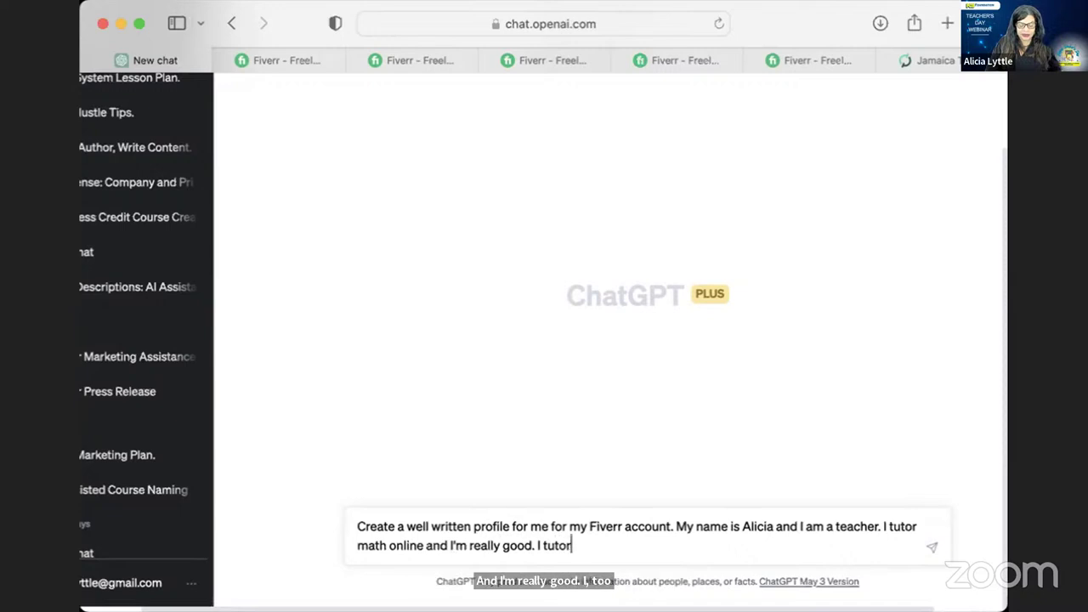
text( from Prk)
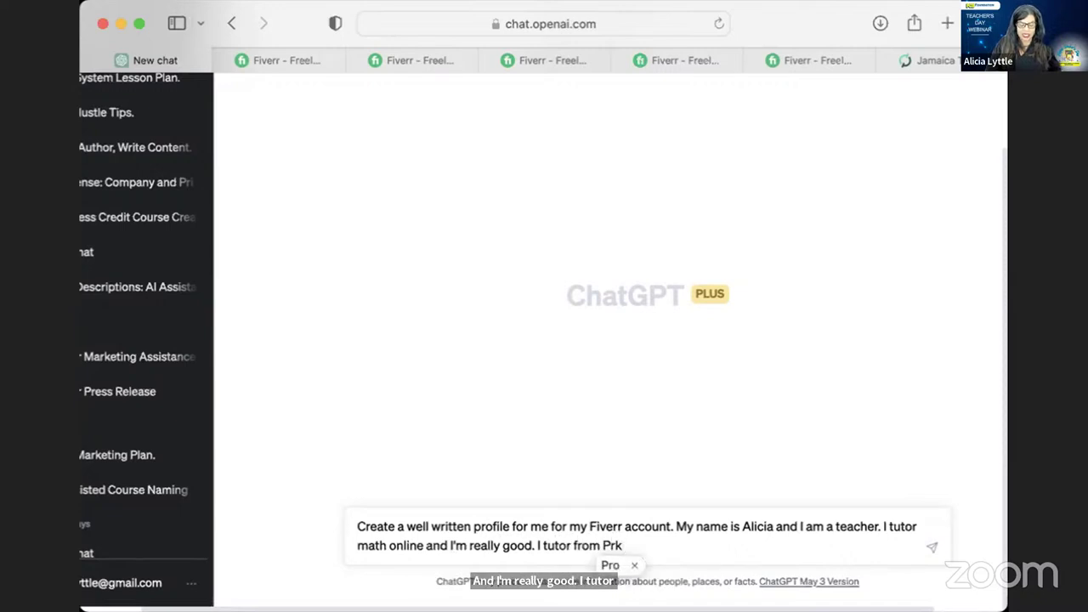
key(BackSpace)
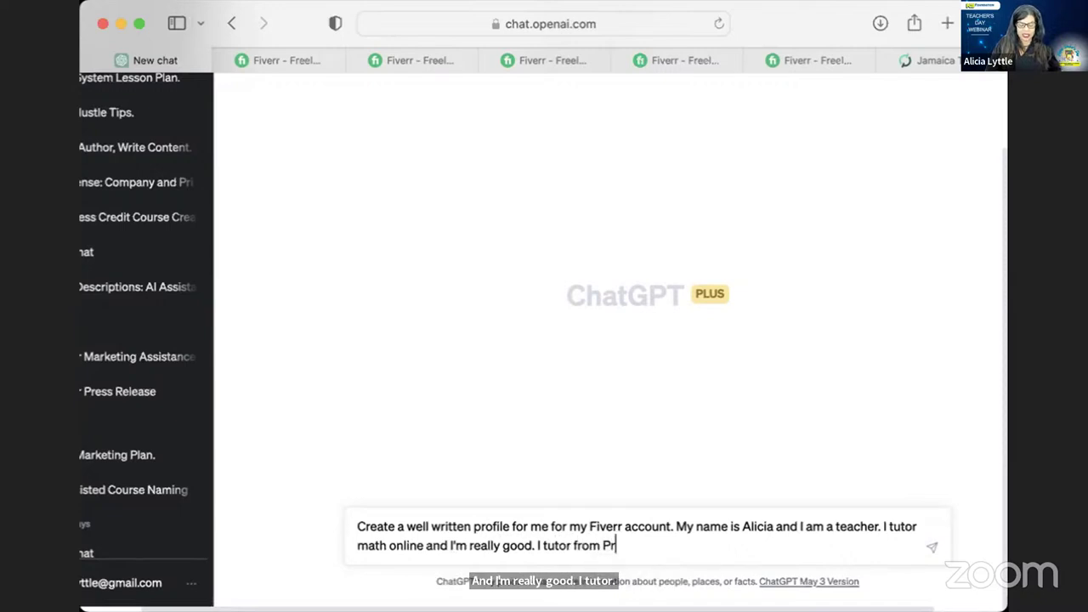
text(ek to 6th)
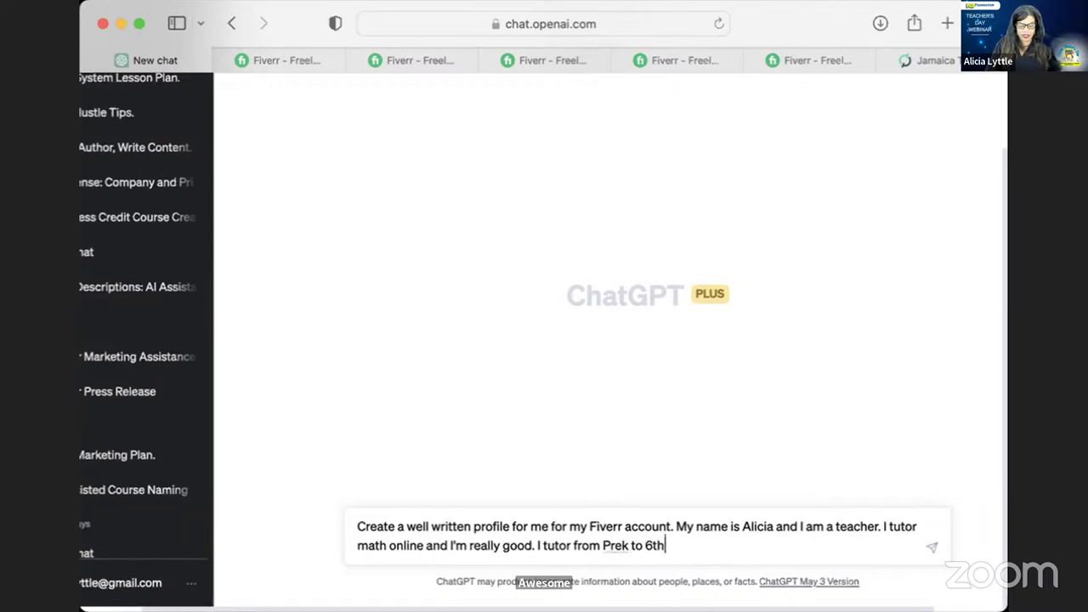
text( graders. )
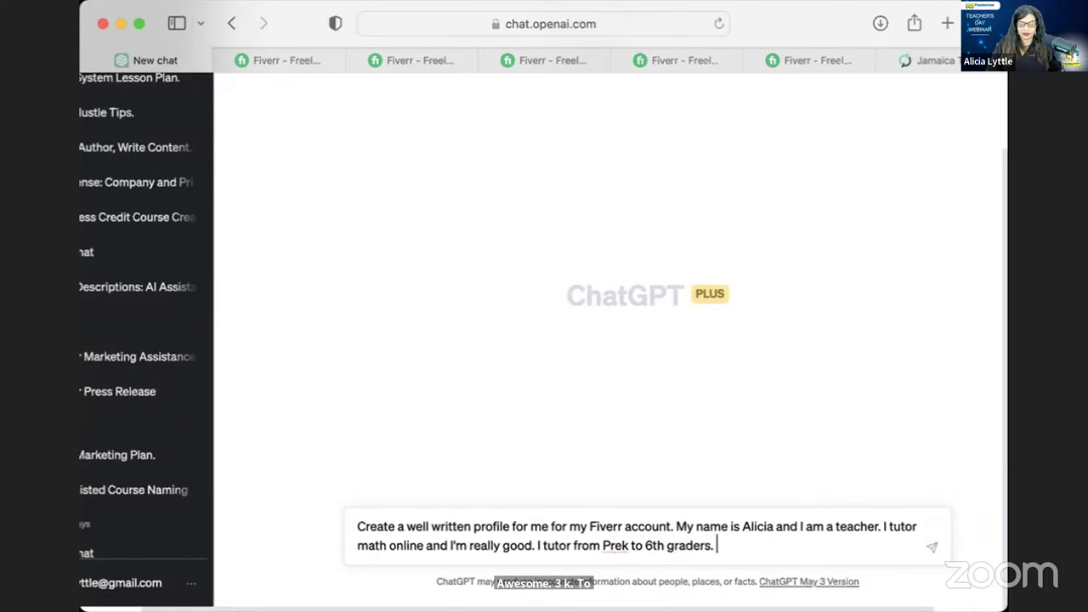
Complete the prompt with "I have been a teacher for 22 years." and submit it
text( I have be)
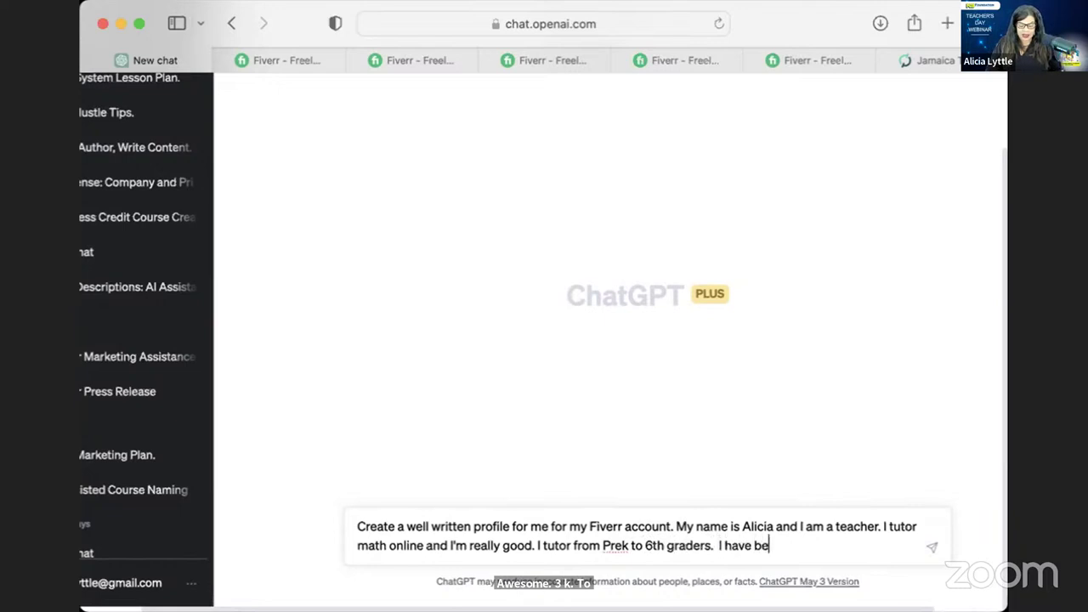
text(en a teacher so)
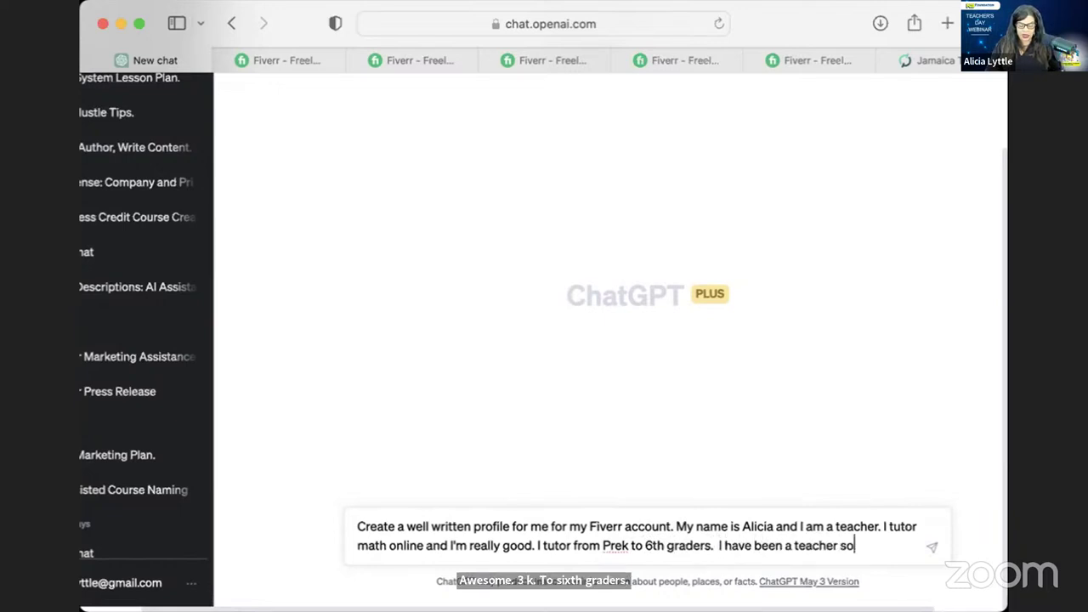
key(BackSpace)
key(BackSpace)
key(BackSpace)
text(for 22 years.)
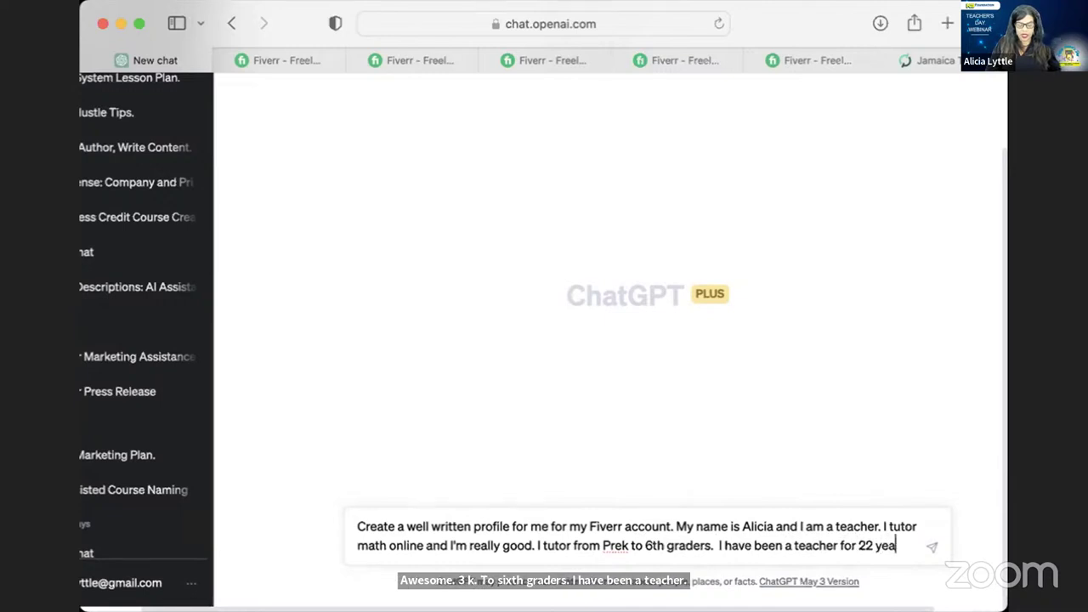
key(Return)
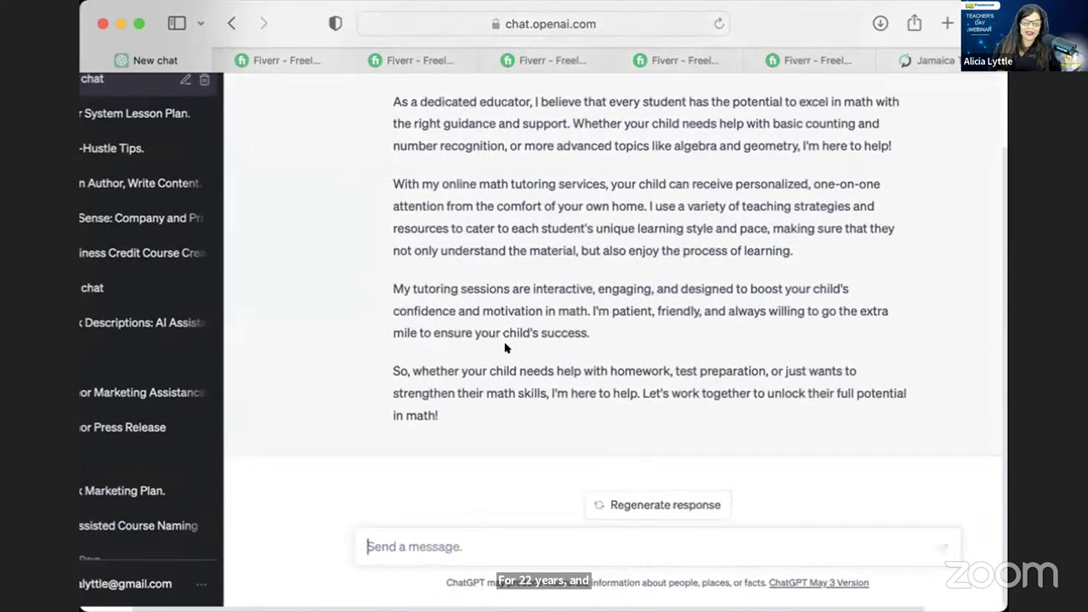
Review the generated profile, request a revision with "this is too long - shorten it" and highlight the whole shortened text
scroll(505, 344, up, 4)
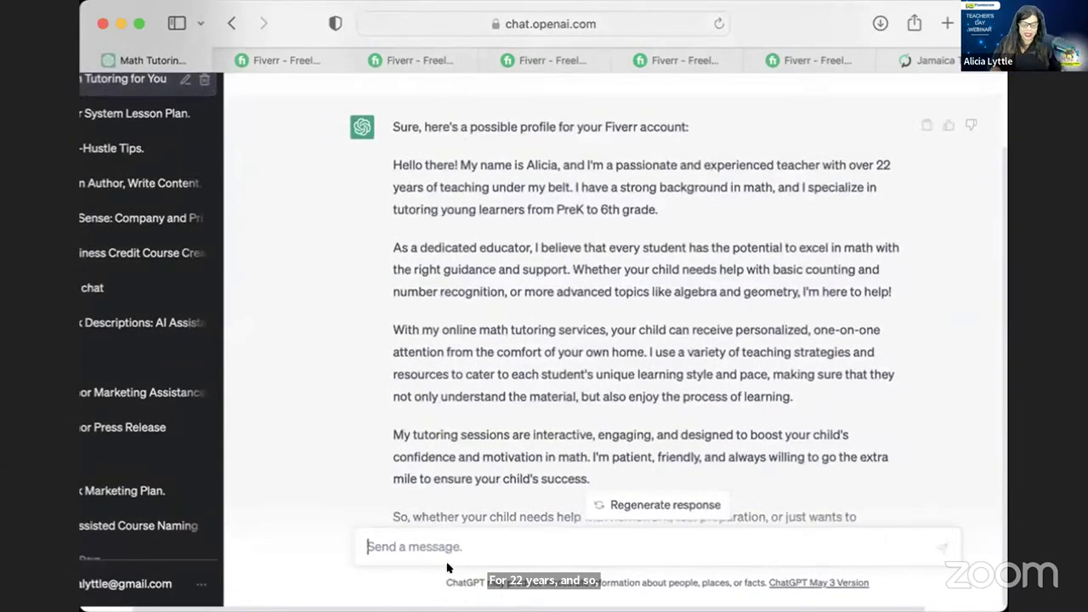
text(this is too )
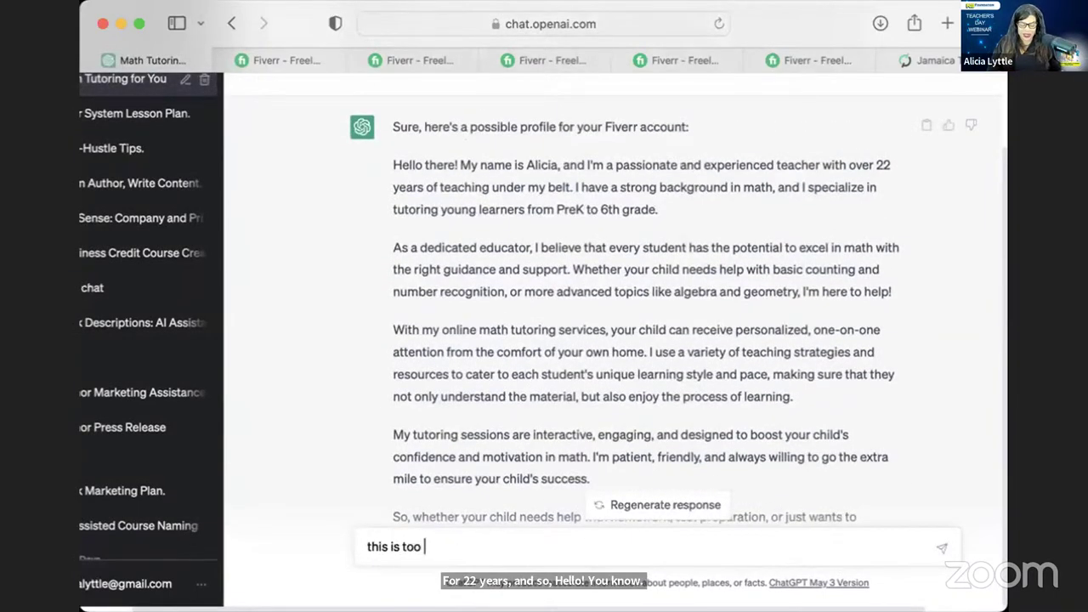
text(long - shorten it)
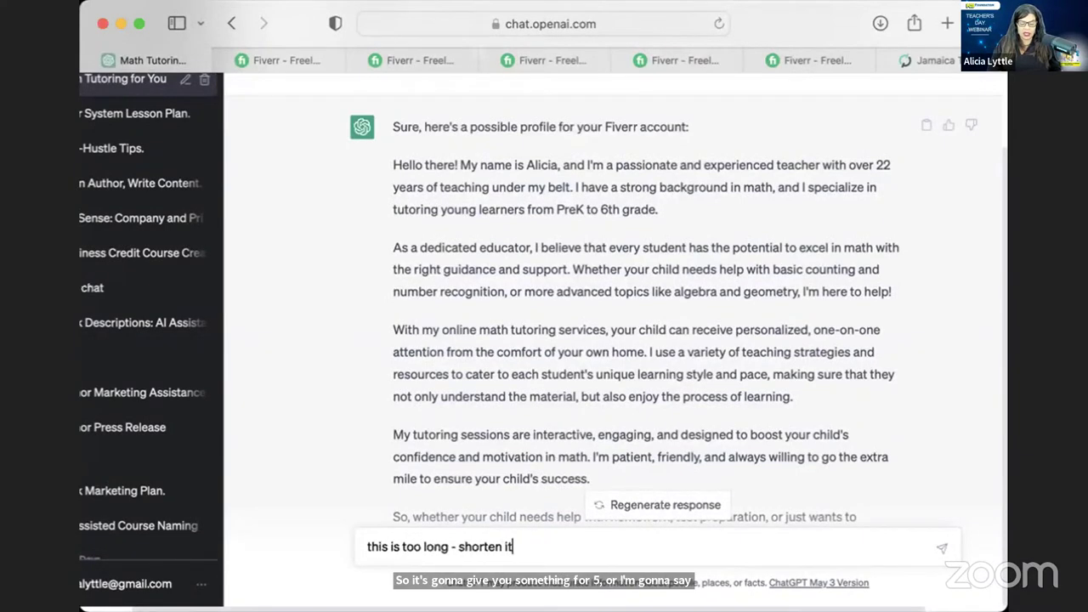
key(Return)
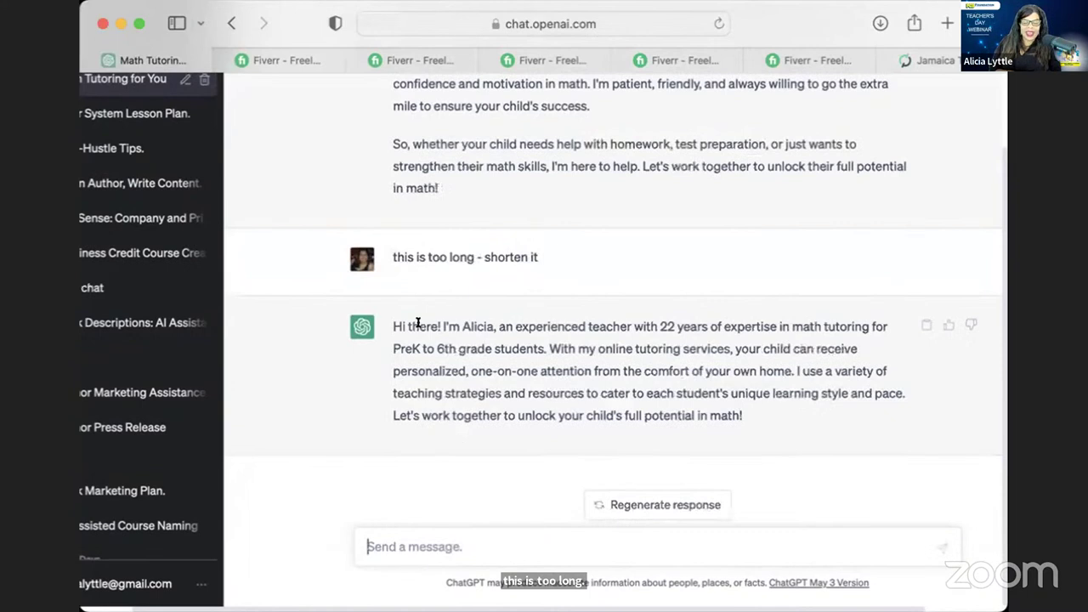
drag(395, 323, 763, 417)
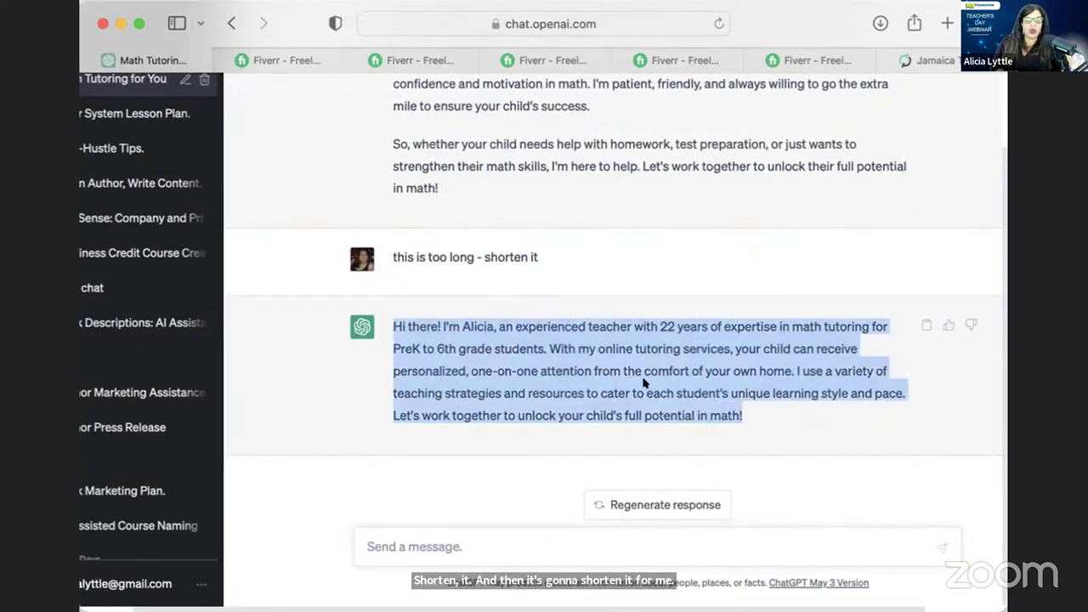
Switch to the Fiverr profile of the US-based course creation freelancer and look through the About me text and services
click(311, 59)
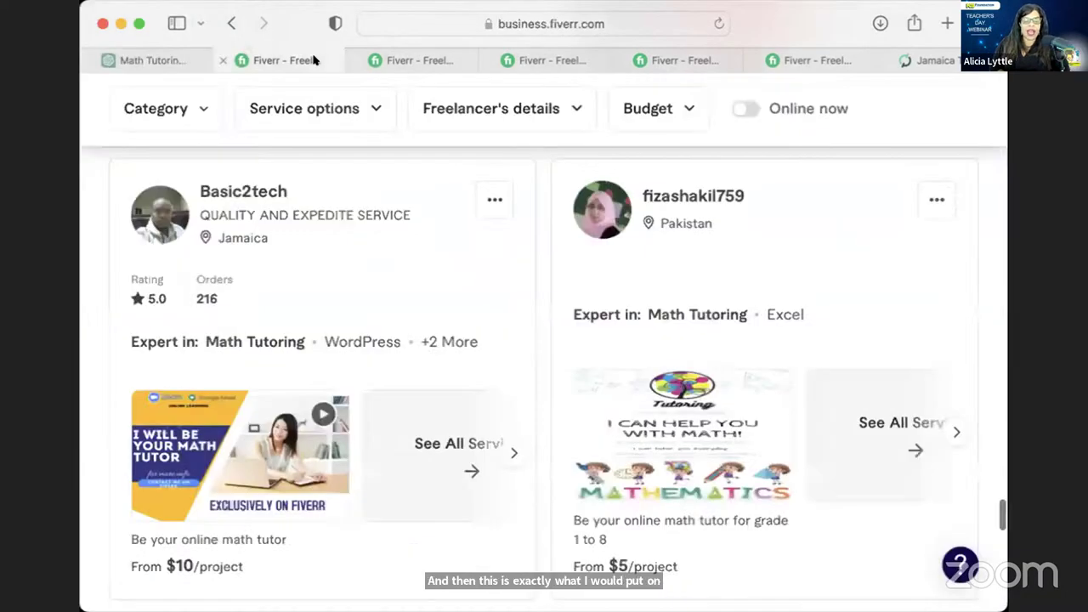
click(425, 58)
click(507, 61)
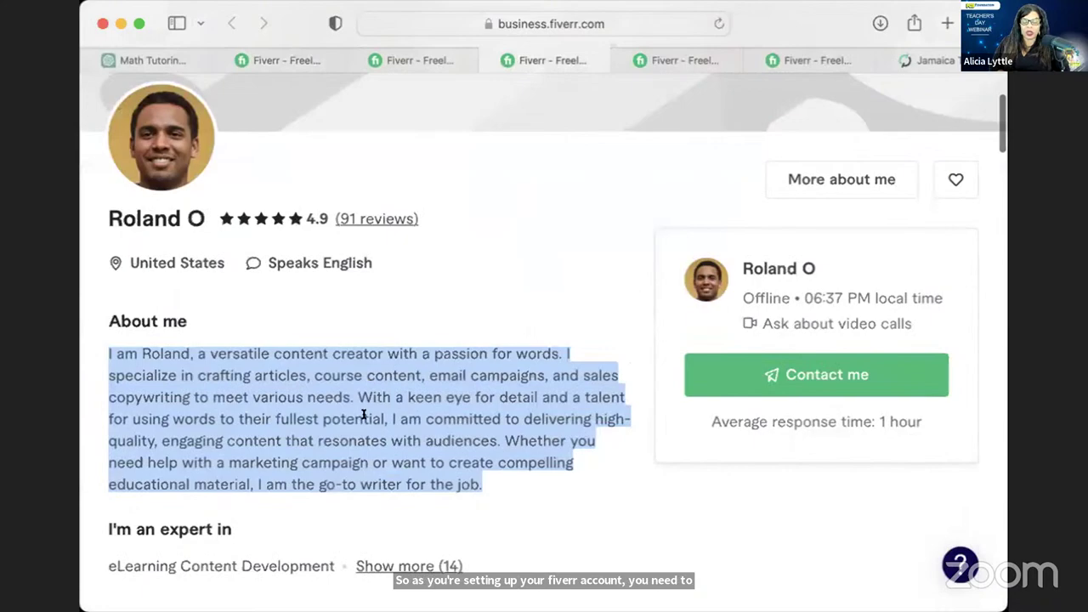
scroll(363, 414, down, 7)
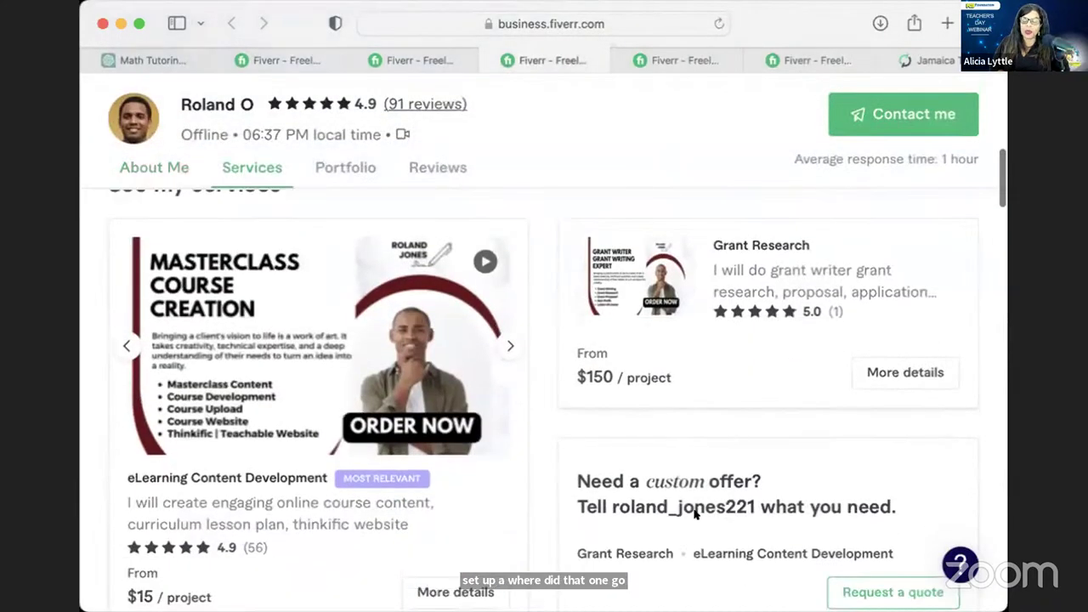
scroll(696, 513, down, 3)
scroll(366, 479, up, 10)
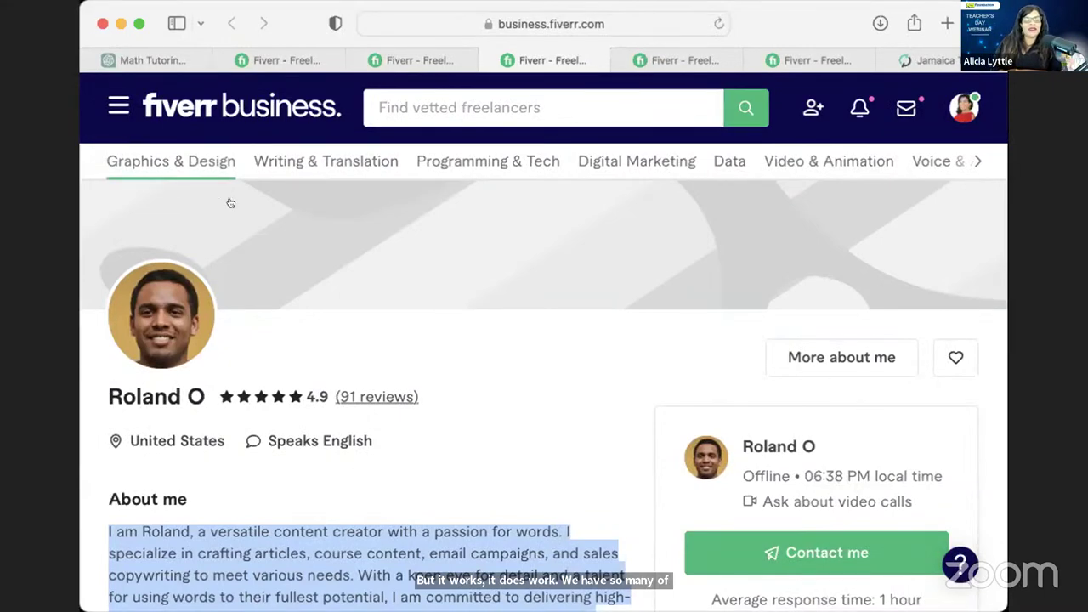
Return to the math tutoring chat in ChatGPT and view the shortened seller profile
mouse_move(176, 64)
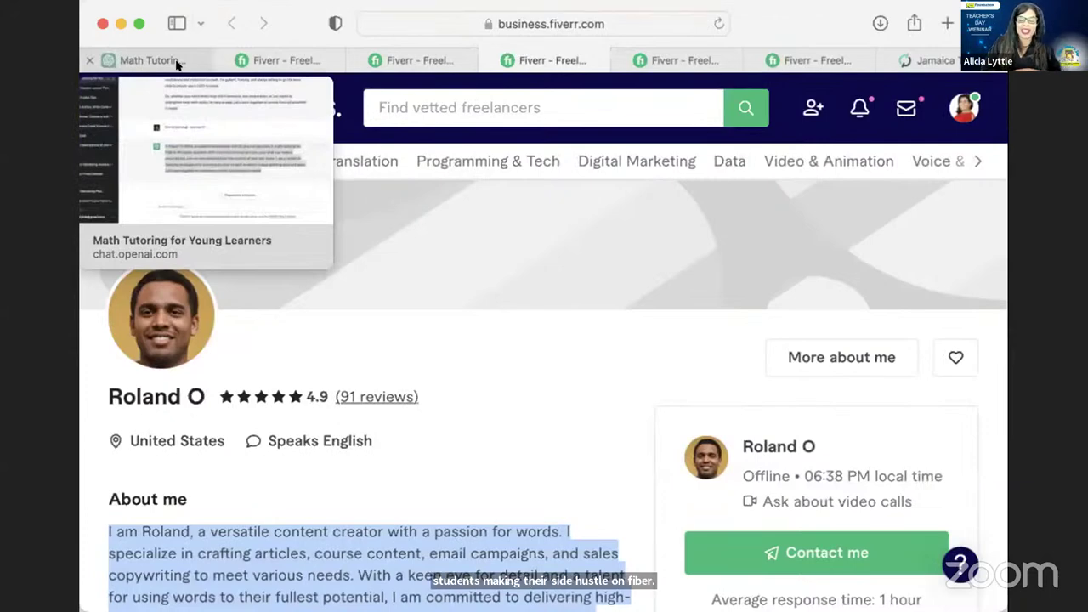
click(177, 64)
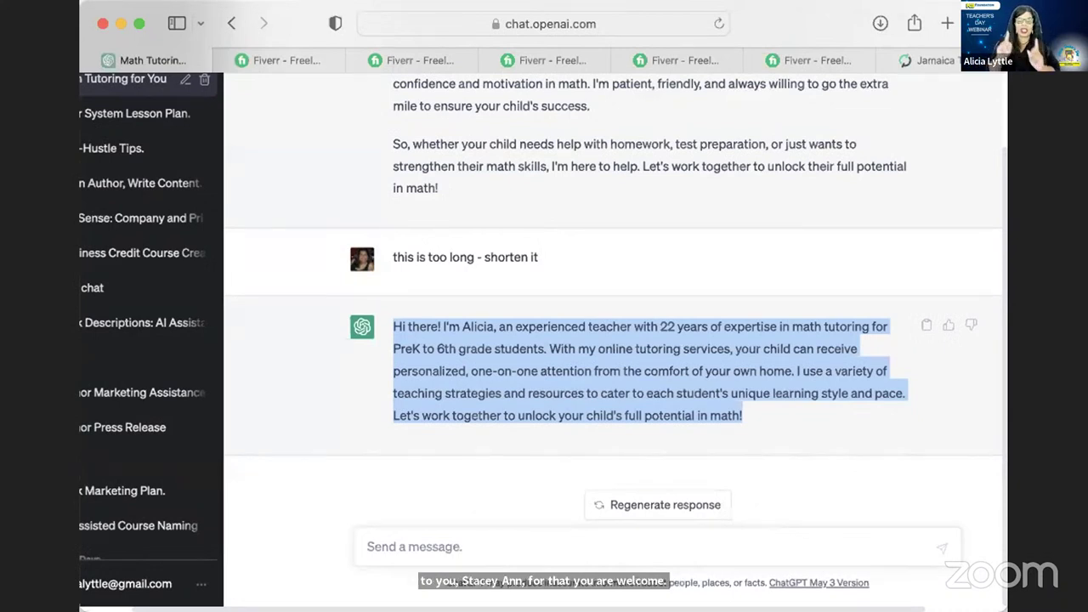
click(284, 59)
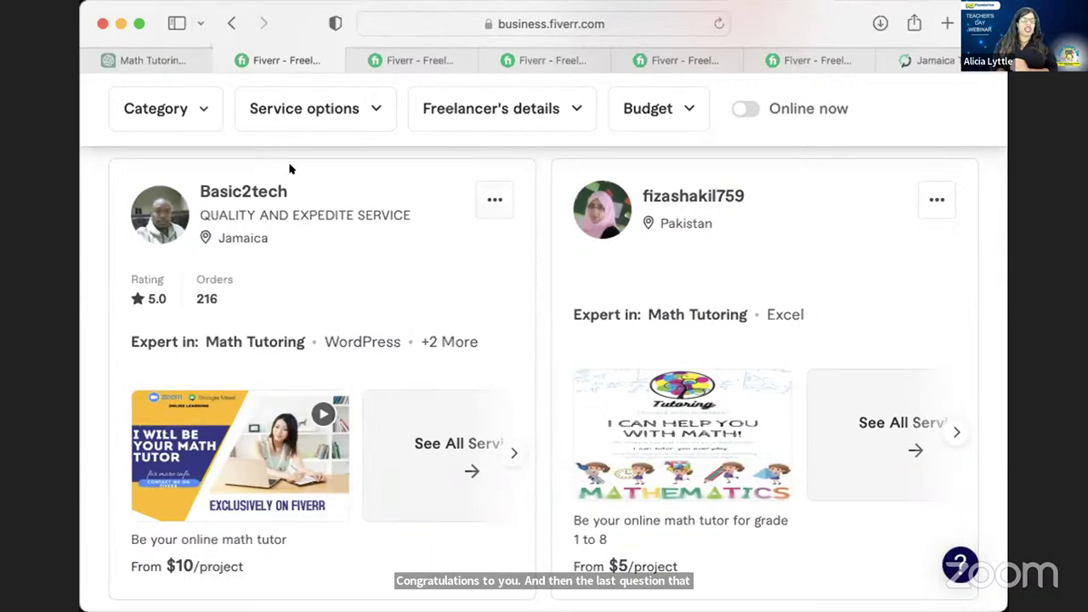
click(155, 60)
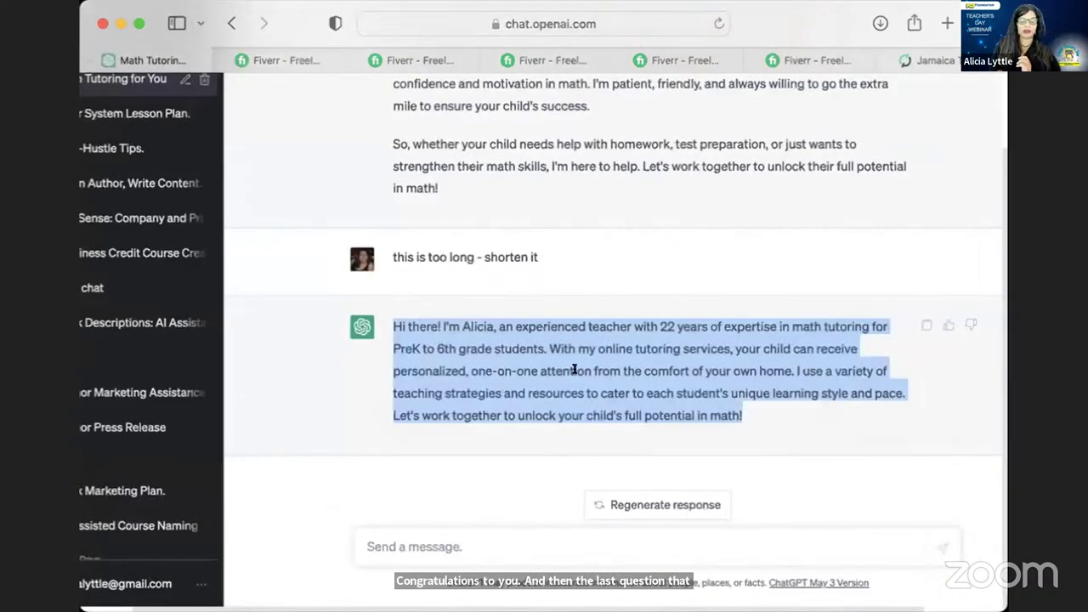
scroll(576, 364, up, 1)
scroll(577, 364, up, 1)
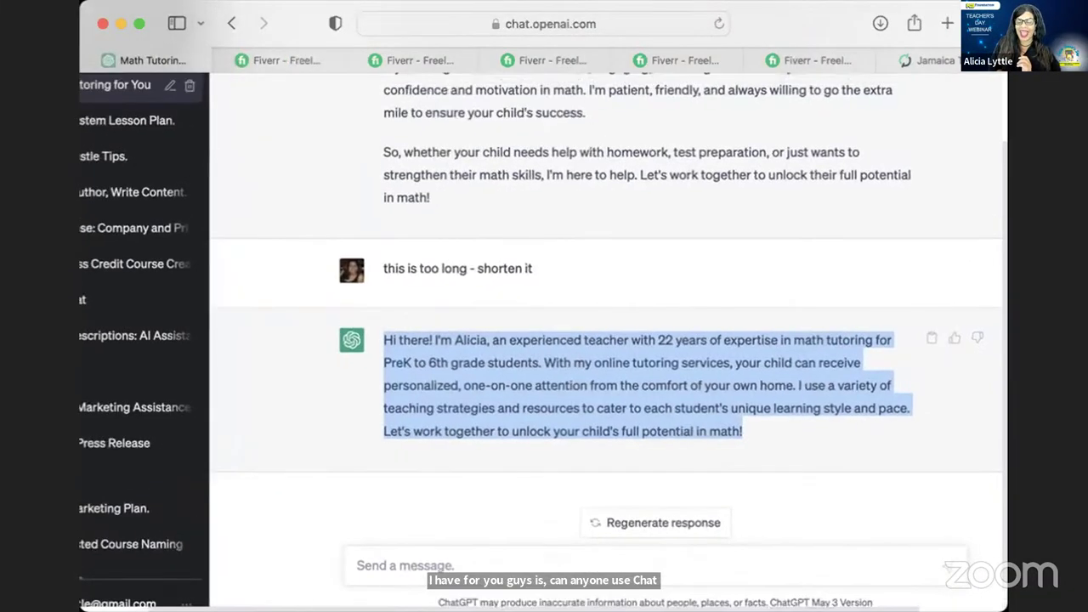